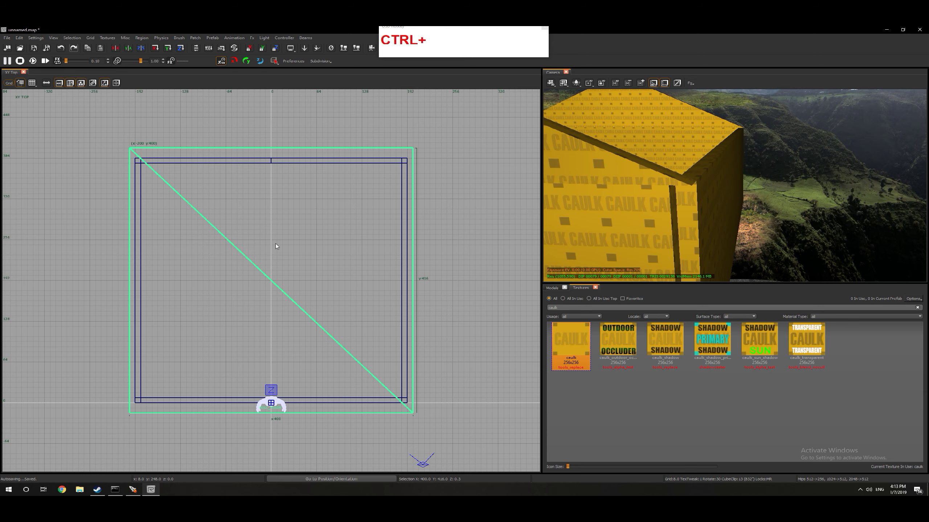
# - Lower both side edges of the flat roof patch to the wall tops in the front view, forming a gabled roof
pyautogui.scroll(-1, 265, 300)
pyautogui.scroll(1, 265, 299)
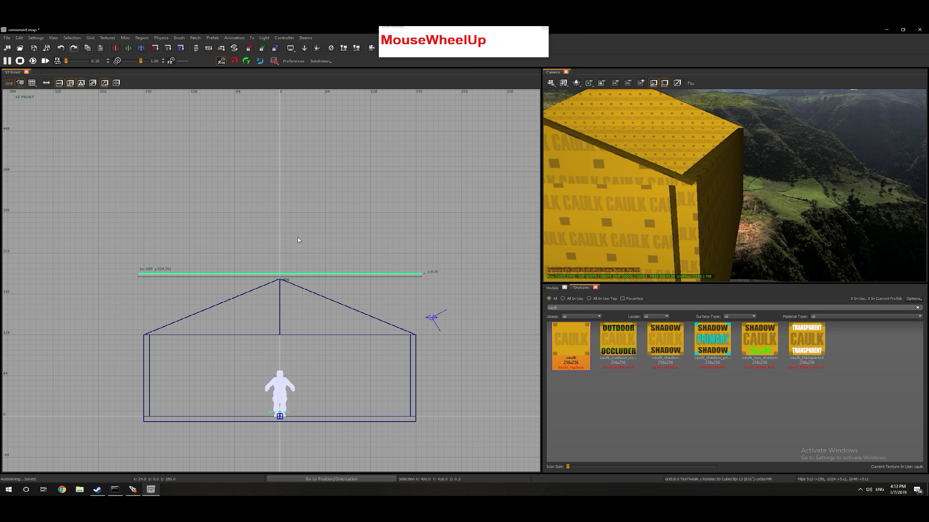
pyautogui.press('v')
pyautogui.moveTo(121, 256); pyautogui.dragTo(167, 310)
pyautogui.keyDown('ctrl'); pyautogui.moveTo(399, 243); pyautogui.dragTo(447, 305); pyautogui.keyUp('ctrl')
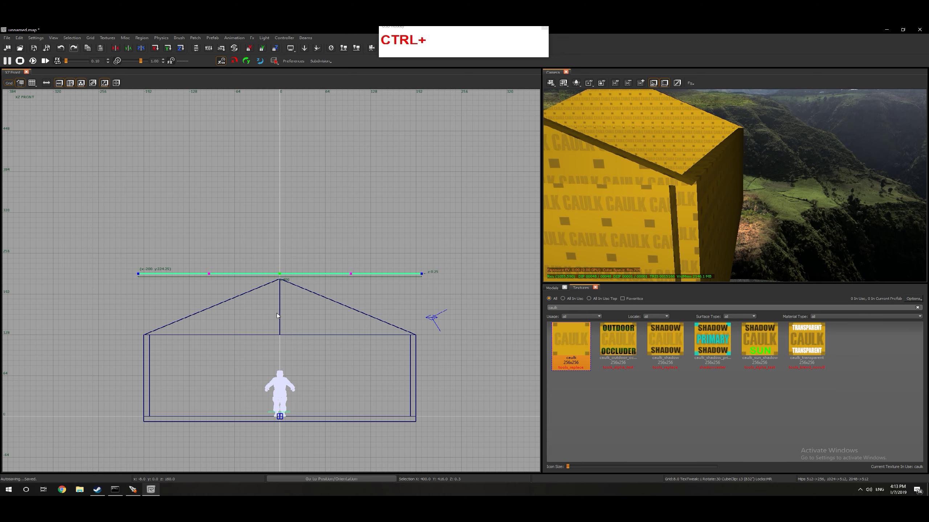
pyautogui.press('4')
pyautogui.scroll(-2, 281, 359)
pyautogui.scroll(3, 284, 361)
pyautogui.scroll(2, 284, 361)
pyautogui.scroll(-1, 281, 256)
pyautogui.scroll(1, 281, 262)
pyautogui.scroll(-2, 280, 241)
pyautogui.keyDown('alt'); pyautogui.moveTo(281, 241); pyautogui.dragTo(278, 308); pyautogui.keyUp('alt')
# - Move the roof patch's intermediate control points down to straighten the two slopes from ridge to eaves
pyautogui.moveTo(174, 179); pyautogui.dragTo(207, 227)
pyautogui.keyDown('ctrl'); pyautogui.moveTo(348, 179); pyautogui.dragTo(379, 230); pyautogui.keyUp('ctrl')
pyautogui.keyDown('alt'); pyautogui.moveTo(297, 257); pyautogui.dragTo(301, 297); pyautogui.keyUp('alt')
# - Thicken the roof patch using the default amount with seams enabled
pyautogui.moveTo(640, 191); pyautogui.dragTo(728, 188, button='right')
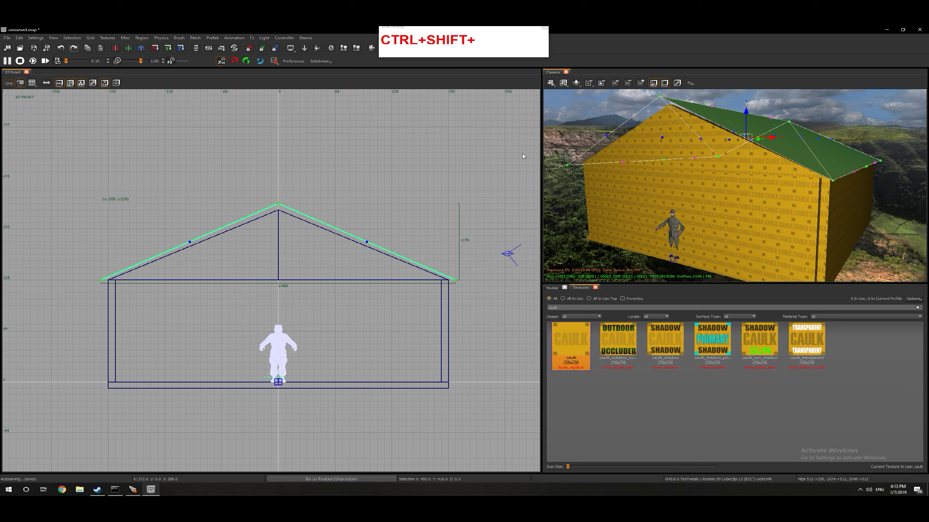
pyautogui.hotkey('ctrl', 'shift', 't')
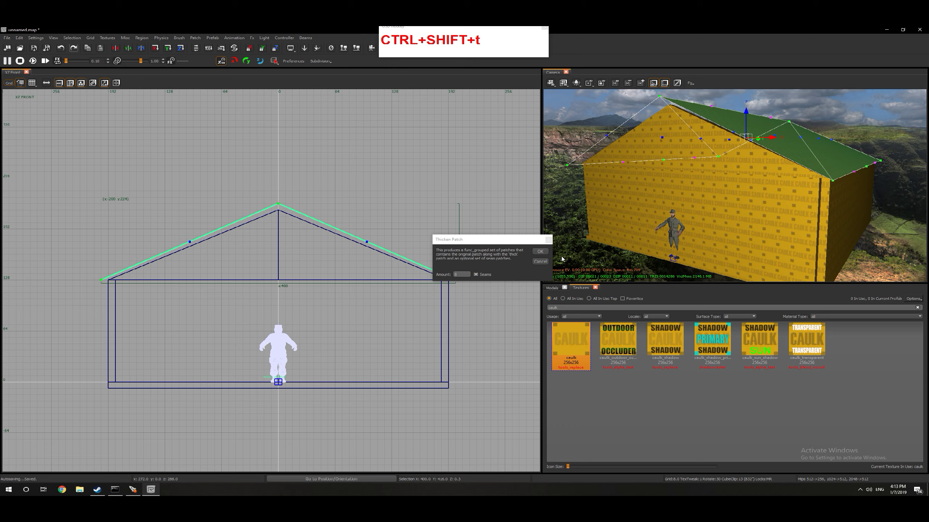
pyautogui.click(540, 252)
pyautogui.rightClick(563, 258)
pyautogui.moveTo(735, 185); pyautogui.dragTo(728, 227, button='right')
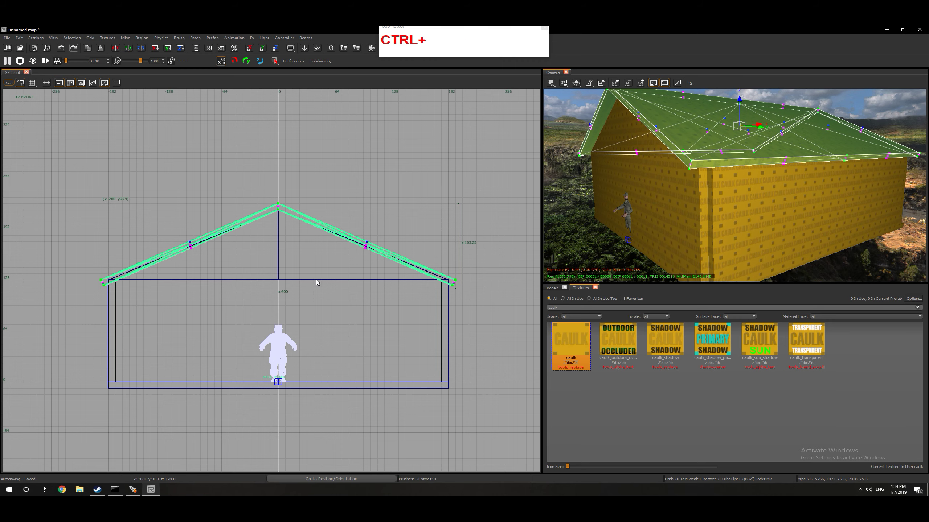
# - Lower the thickened roof's middle vertices slightly in the side view so the ridge sags at its centre
pyautogui.hotkey('ctrl', 'Tab')
pyautogui.scroll(-3, 291, 306)
pyautogui.scroll(2, 266, 331)
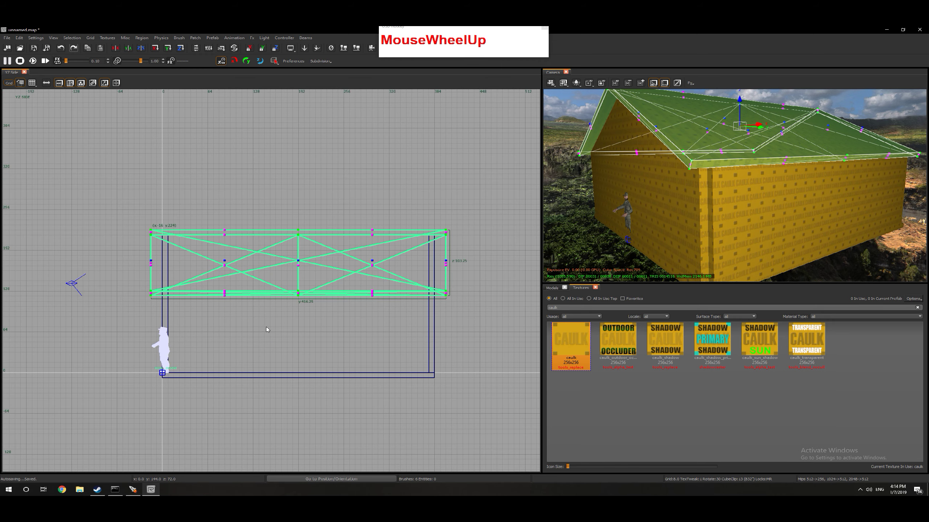
pyautogui.moveTo(278, 222); pyautogui.dragTo(334, 260)
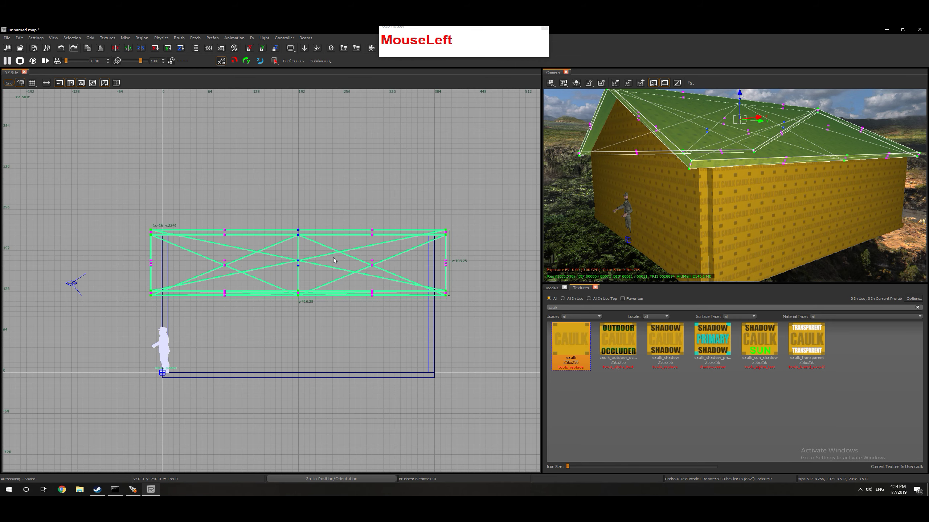
pyautogui.scroll(2, 308, 255)
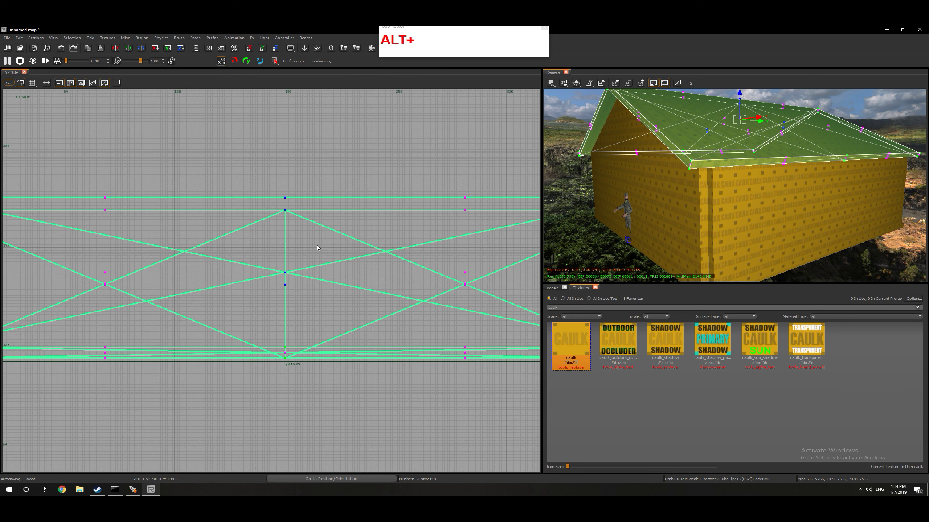
pyautogui.keyDown('alt'); pyautogui.moveTo(317, 248); pyautogui.dragTo(317, 257); pyautogui.keyUp('alt')
pyautogui.press('Escape')
# - Select the roof patches and hide them to expose the interior of the house
pyautogui.moveTo(735, 185); pyautogui.dragTo(729, 138, button='right')
pyautogui.scroll(-3, 271, 271)
pyautogui.press('Tab')
pyautogui.moveTo(586, 226); pyautogui.dragTo(683, 171, button='right')
pyautogui.keyDown('shift'); pyautogui.click(683, 171); pyautogui.keyUp('shift')
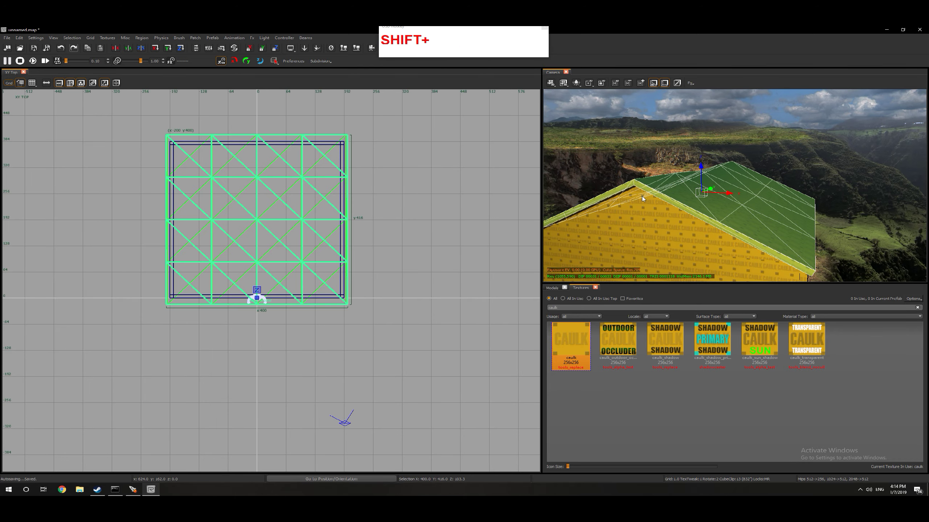
pyautogui.moveTo(641, 205)
pyautogui.mouseDown(button='right')
pyautogui.moveTo(695, 197)
pyautogui.moveTo(669, 181)
pyautogui.moveTo(643, 194)
pyautogui.moveTo(595, 163)
pyautogui.mouseUp(button='right')
pyautogui.keyDown('shift'); pyautogui.click(558, 98); pyautogui.keyUp('shift')
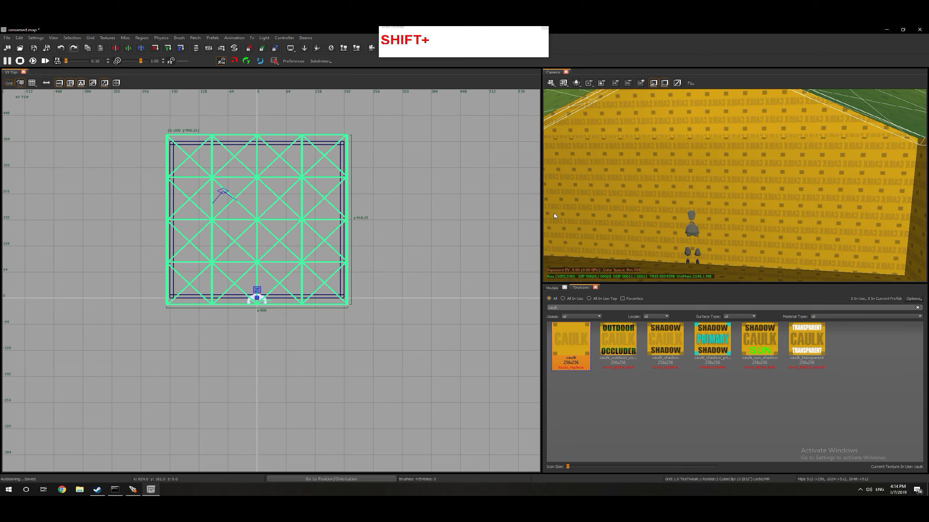
pyautogui.press('h')
# - Draw a caulk beam 4 units wide and 368 units long along the inner face of the left wall
pyautogui.moveTo(598, 222); pyautogui.dragTo(563, 214, button='right')
pyautogui.scroll(-1, 245, 277)
pyautogui.moveTo(245, 277); pyautogui.dragTo(279, 258, button='right')
pyautogui.scroll(2, 246, 278)
pyautogui.scroll(-2, 249, 263)
pyautogui.scroll(5, 232, 149)
pyautogui.scroll(-4, 219, 183)
pyautogui.scroll(2, 234, 264)
pyautogui.scroll(-2, 205, 181)
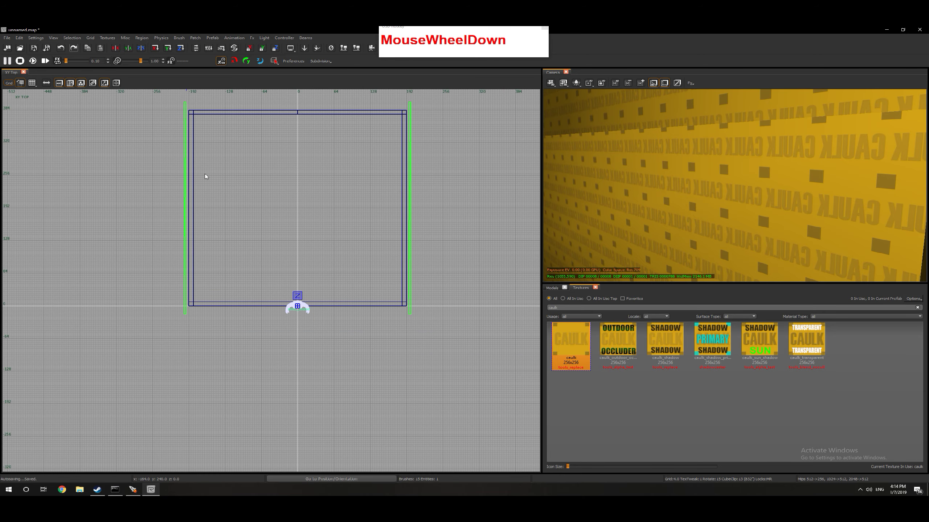
pyautogui.scroll(1, 194, 117)
pyautogui.moveTo(193, 113)
pyautogui.mouseDown()
pyautogui.moveTo(231, 312)
pyautogui.moveTo(231, 354)
pyautogui.moveTo(195, 351)
pyautogui.mouseUp()
# - Resize the beam to 8 units tall and align its top with the top of the wall at height 128
pyautogui.press('Tab')
pyautogui.scroll(6, 278, 325)
pyautogui.moveTo(252, 299); pyautogui.dragTo(247, 312)
pyautogui.scroll(-5, 243, 278)
pyautogui.moveTo(246, 201); pyautogui.dragTo(247, 284)
pyautogui.scroll(4, 234, 296)
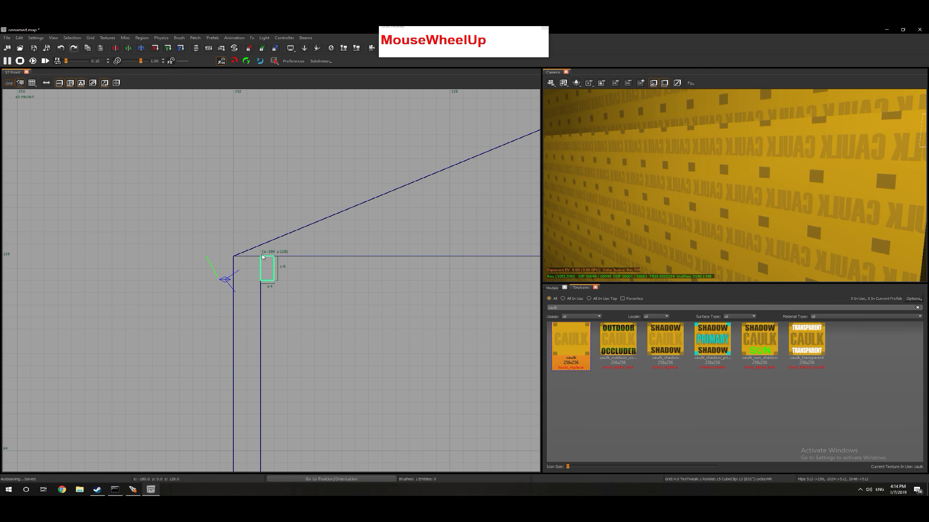
pyautogui.scroll(-3, 285, 263)
pyautogui.press('Tab')
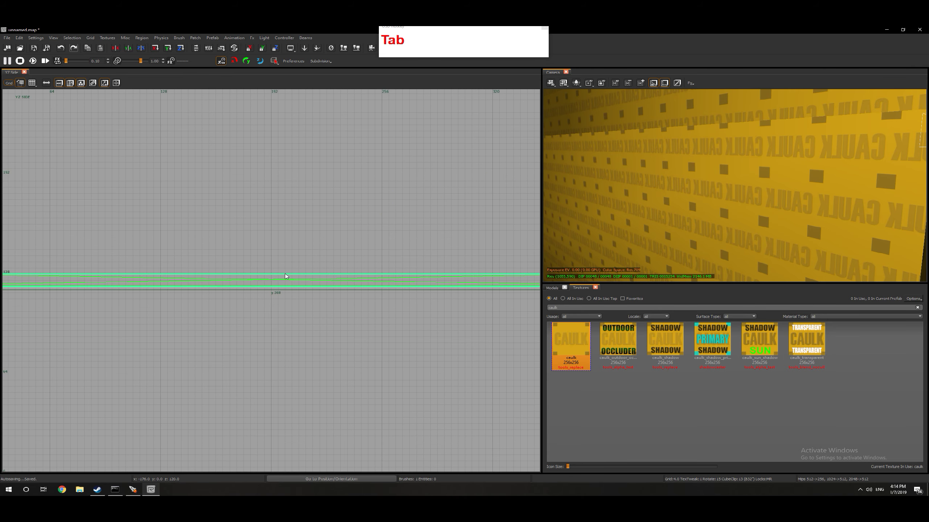
pyautogui.scroll(-3, 284, 280)
pyautogui.scroll(1, 272, 308)
pyautogui.press('Tab')
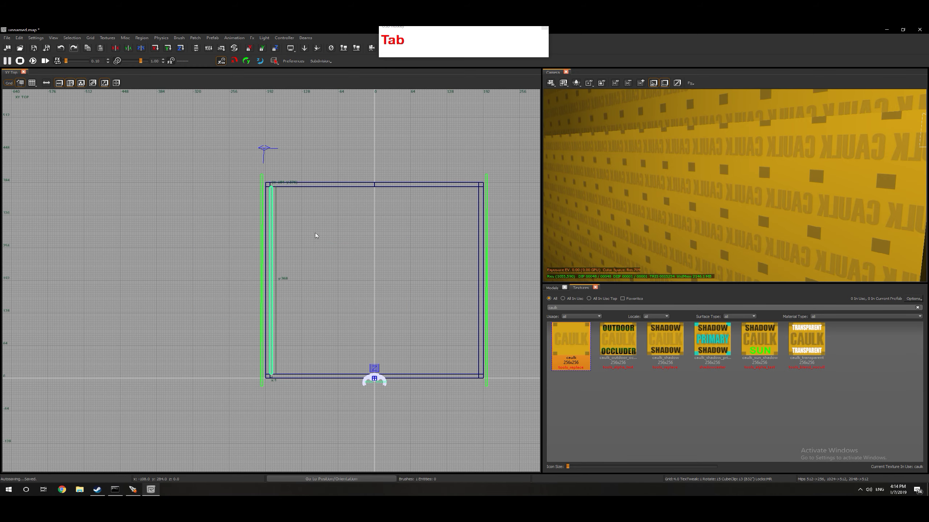
# - Copy the side beam to the opposite wall, and add matching beams along the inner faces of the rear and front walls
pyautogui.keyDown('alt'); pyautogui.moveTo(352, 289); pyautogui.dragTo(538, 289); pyautogui.keyUp('alt')
pyautogui.press('Escape')
pyautogui.moveTo(272, 186)
pyautogui.mouseDown()
pyautogui.moveTo(481, 233)
pyautogui.moveTo(474, 234)
pyautogui.moveTo(478, 189)
pyautogui.mouseUp()
pyautogui.moveTo(441, 237)
pyautogui.keyDown('alt'); pyautogui.mouseDown()
pyautogui.moveTo(457, 416)
pyautogui.moveTo(440, 428)
pyautogui.mouseUp(); pyautogui.keyUp('alt')
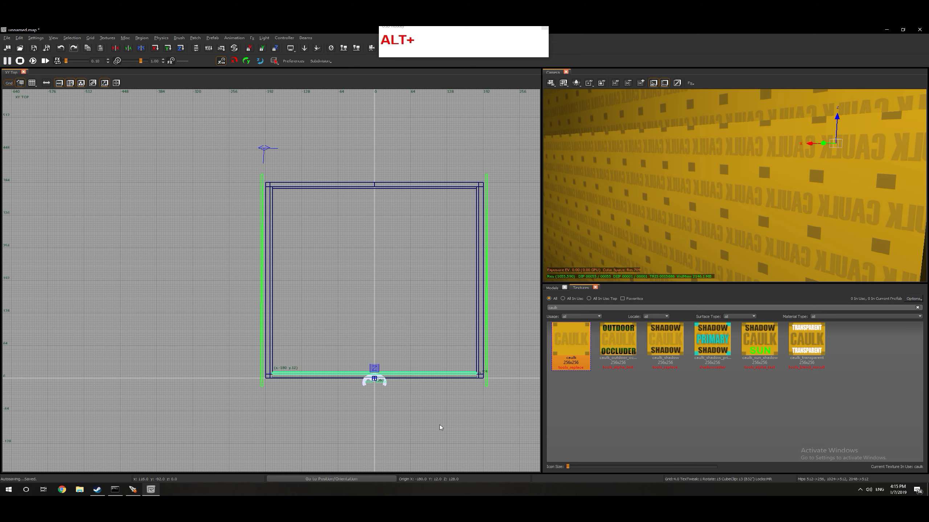
pyautogui.press('Escape')
# - Draw a 360-unit crossbeam spanning the room between the side beams and copy it nearer the front wall
pyautogui.scroll(3, 279, 266)
pyautogui.scroll(-3, 286, 255)
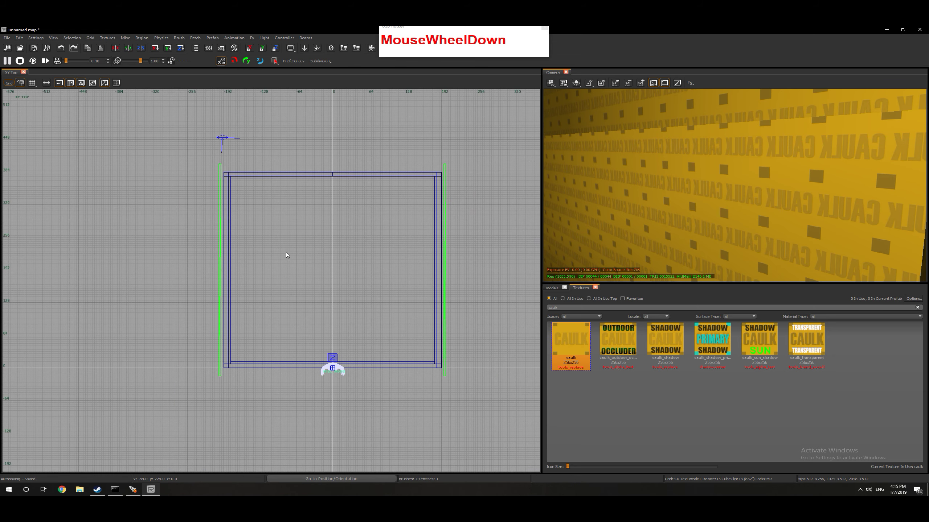
pyautogui.scroll(2, 222, 226)
pyautogui.moveTo(200, 227)
pyautogui.mouseDown()
pyautogui.moveTo(523, 267)
pyautogui.moveTo(519, 230)
pyautogui.mouseUp()
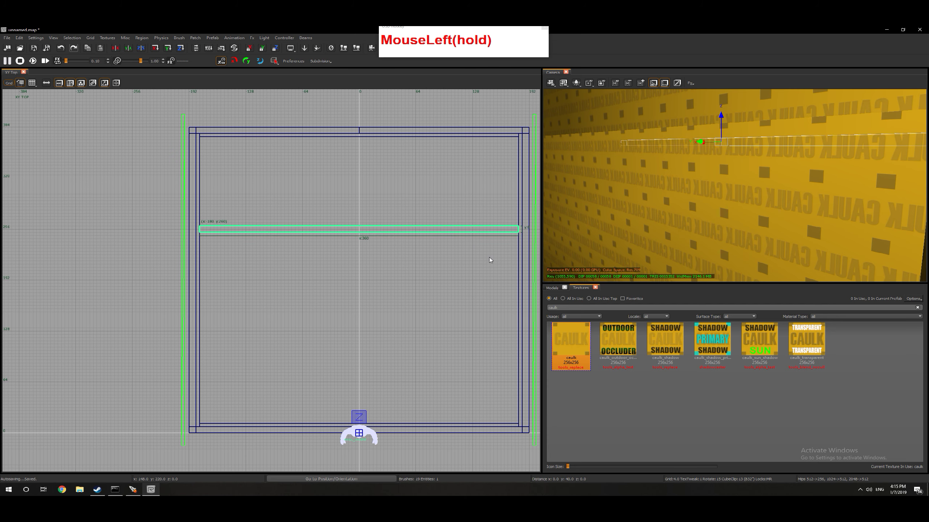
pyautogui.moveTo(307, 265)
pyautogui.keyDown('alt'); pyautogui.mouseDown()
pyautogui.moveTo(338, 394)
pyautogui.moveTo(312, 371)
pyautogui.mouseUp(); pyautogui.keyUp('alt')
pyautogui.press('Escape')
# - Add short lengthwise beams in the bays between the crossbeams and end beams, forming two rows across the ceiling frame
pyautogui.rightClick(624, 218)
pyautogui.moveTo(624, 217)
pyautogui.mouseDown(button='right')
pyautogui.moveTo(560, 218)
pyautogui.moveTo(570, 168)
pyautogui.moveTo(565, 177)
pyautogui.moveTo(552, 172)
pyautogui.moveTo(638, 207)
pyautogui.mouseUp(button='right')
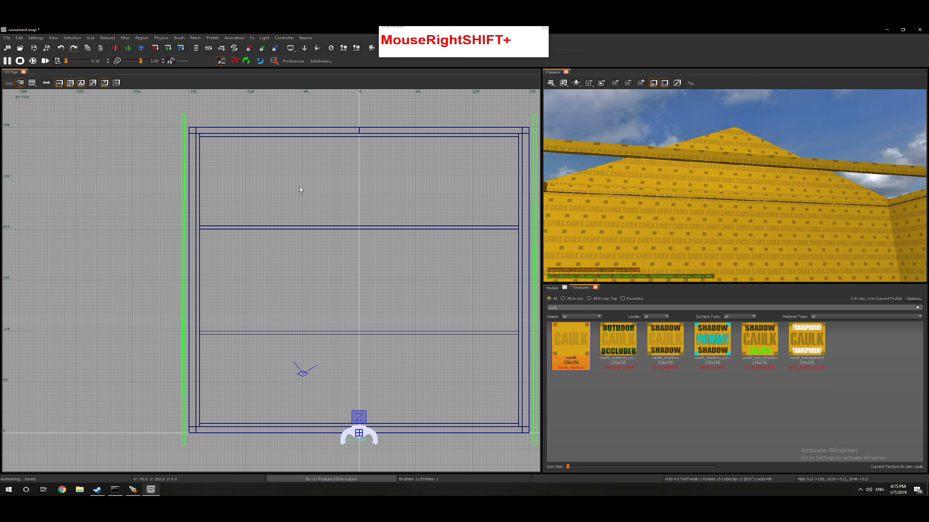
pyautogui.moveTo(299, 140); pyautogui.dragTo(300, 226)
pyautogui.moveTo(292, 276)
pyautogui.keyDown('alt'); pyautogui.mouseDown()
pyautogui.moveTo(419, 261)
pyautogui.moveTo(360, 359)
pyautogui.moveTo(371, 351)
pyautogui.moveTo(399, 377)
pyautogui.moveTo(404, 367)
pyautogui.moveTo(400, 450)
pyautogui.mouseUp(); pyautogui.keyUp('alt')
pyautogui.keyDown('shift'); pyautogui.click(302, 205); pyautogui.keyUp('shift')
pyautogui.moveTo(392, 298); pyautogui.dragTo(392, 307)
pyautogui.press('Escape')
# - Draw a doorway brush around the player model, 64 units wide and 96 units tall from the floor
pyautogui.moveTo(646, 233); pyautogui.dragTo(601, 242, button='right')
pyautogui.press('Tab')
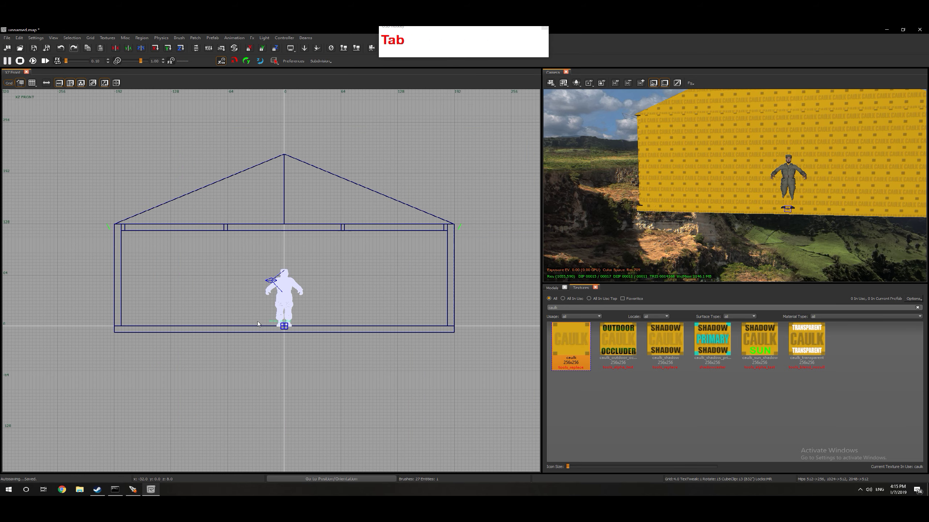
pyautogui.scroll(5, 275, 293)
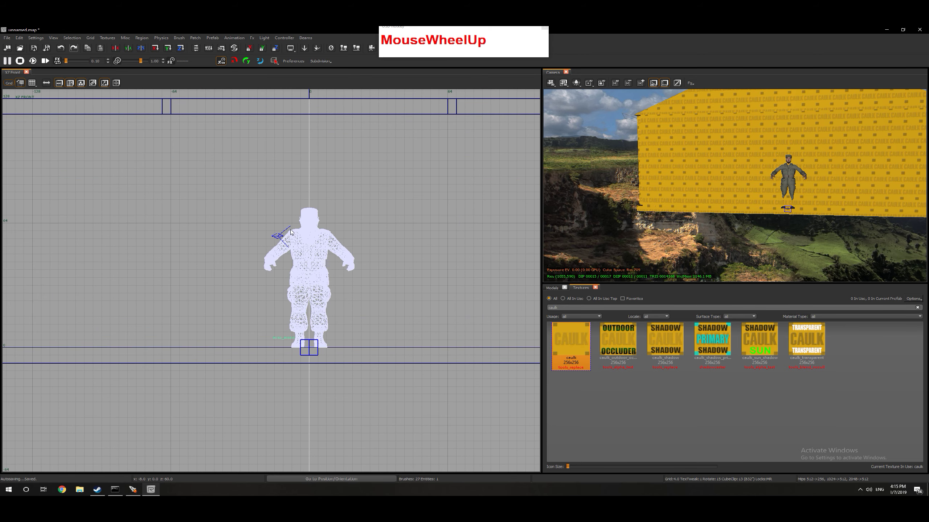
pyautogui.scroll(-3, 291, 232)
pyautogui.scroll(1, 274, 198)
pyautogui.moveTo(273, 189); pyautogui.dragTo(336, 255)
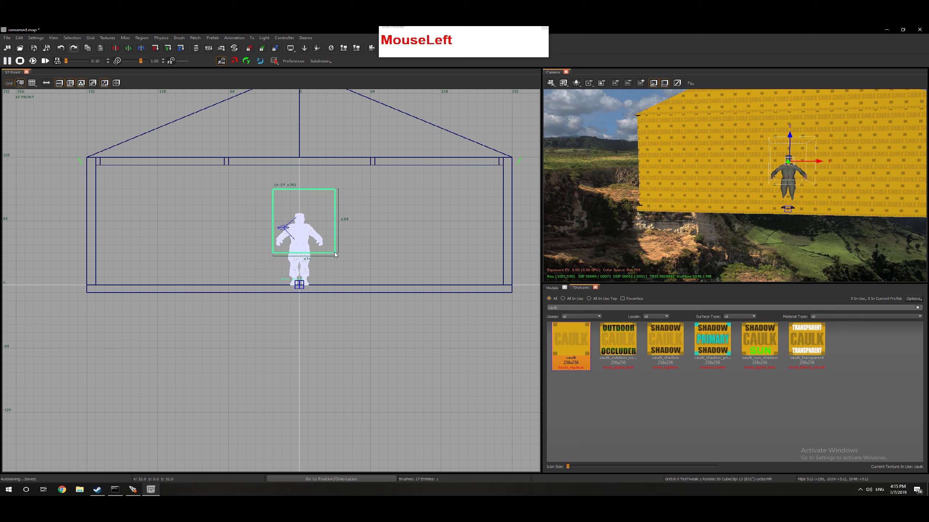
pyautogui.moveTo(274, 192); pyautogui.dragTo(265, 192)
pyautogui.moveTo(301, 260); pyautogui.dragTo(299, 300)
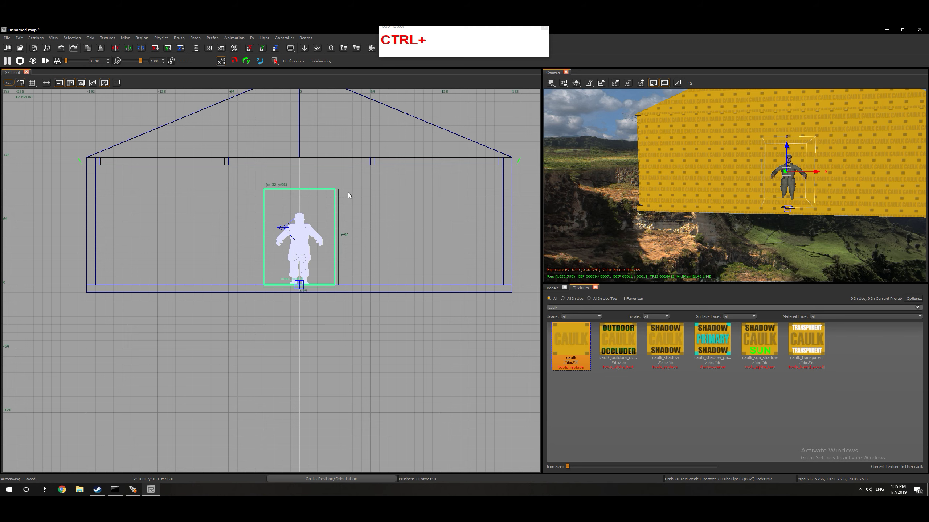
# - Resize the doorway brush in the side view so its depth spans the front wall's thickness
pyautogui.hotkey('ctrl', 'Tab')
pyautogui.moveTo(190, 265); pyautogui.dragTo(179, 264)
pyautogui.moveTo(354, 263); pyautogui.dragTo(232, 260)
pyautogui.moveTo(727, 190)
pyautogui.mouseDown(button='right')
pyautogui.moveTo(676, 191)
pyautogui.moveTo(713, 191)
pyautogui.mouseUp(button='right')
pyautogui.click(72, 38)
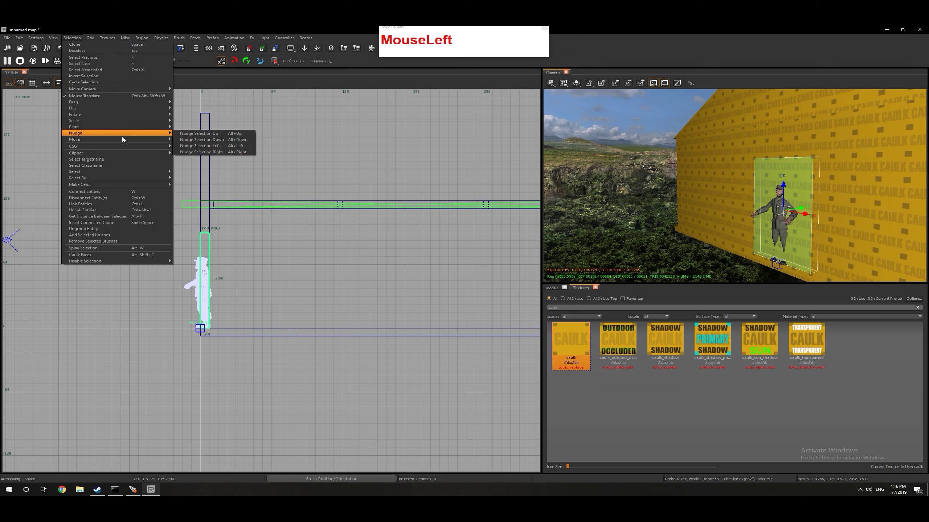
pyautogui.moveTo(120, 146)
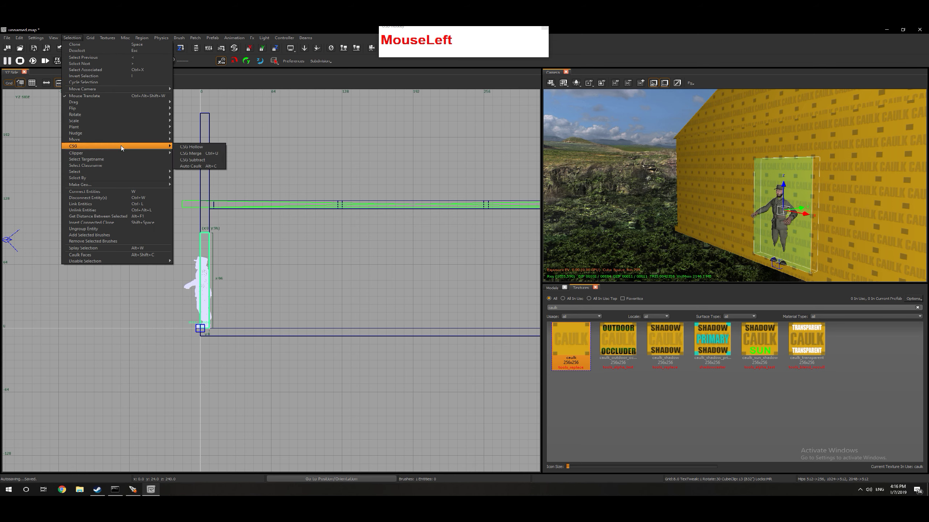
pyautogui.click(201, 148)
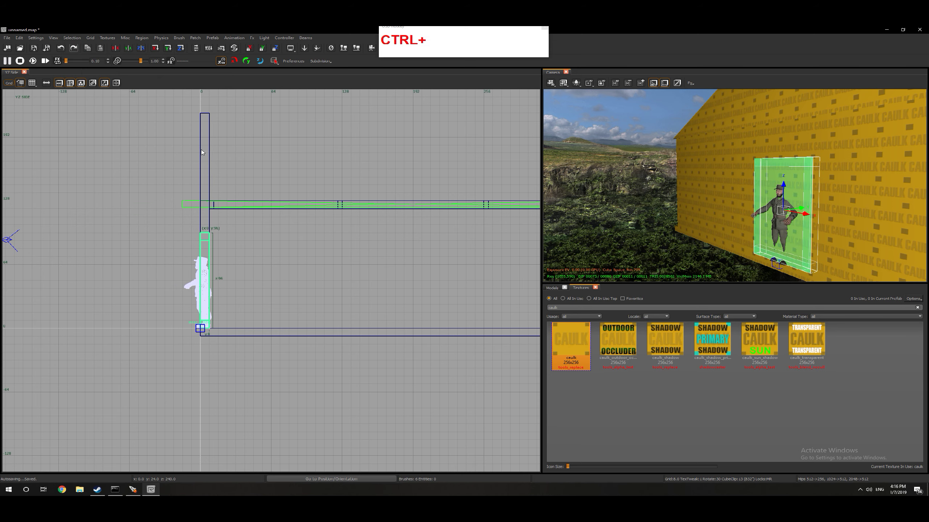
pyautogui.hotkey('ctrl', 'z')
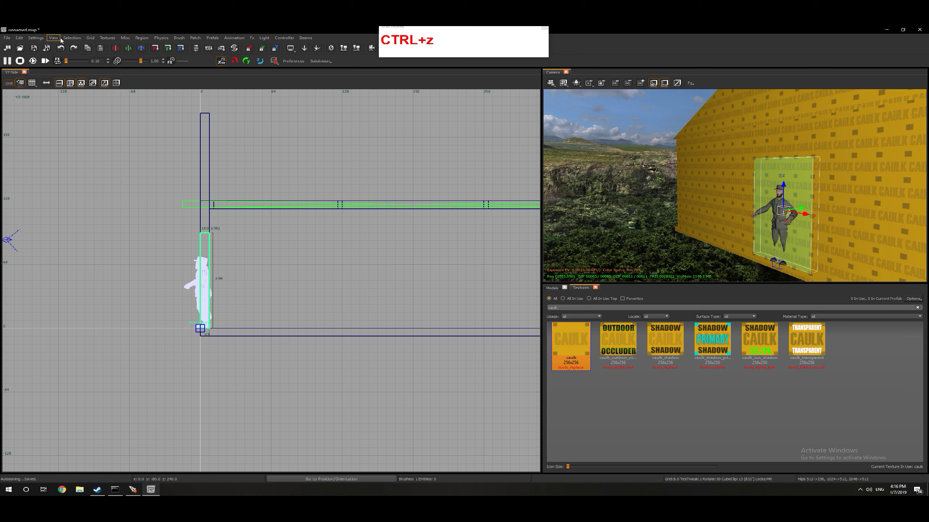
# - Cut the doorway into the front wall with CSG Subtract using the doorway brush
pyautogui.click(72, 38)
pyautogui.moveTo(113, 146)
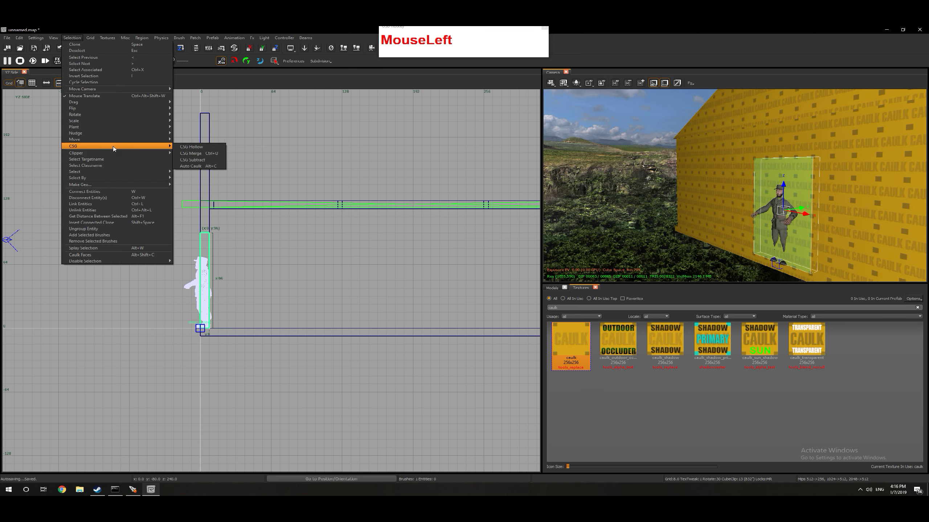
pyautogui.click(189, 154)
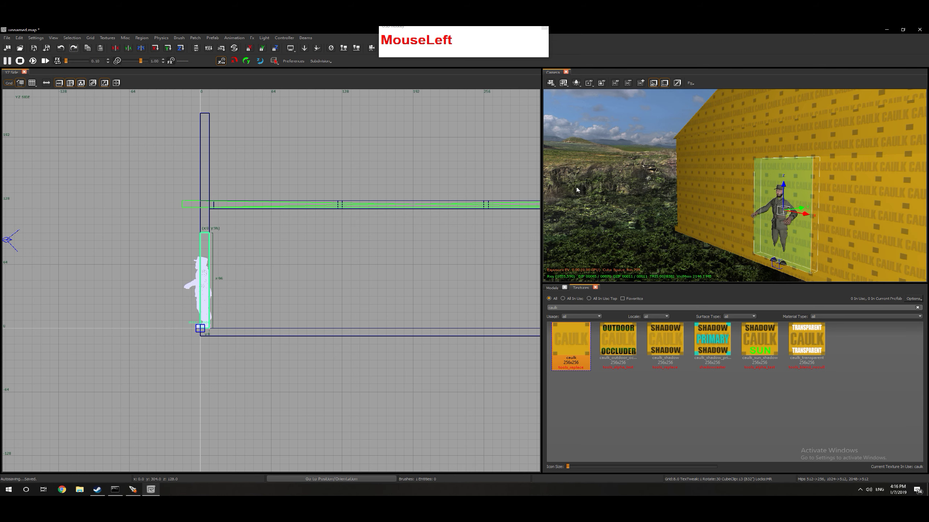
# - Move the cutting brush to the wall section left of the doorway and resize it to 48 by 64 units for a window
pyautogui.scroll(-2, 292, 259)
pyautogui.hotkey('ctrl', 'Tab')
pyautogui.hotkey('ctrl', 'Tab')
pyautogui.scroll(3, 274, 288)
pyautogui.moveTo(286, 248); pyautogui.dragTo(164, 252)
pyautogui.moveTo(164, 251); pyautogui.dragTo(166, 251)
pyautogui.moveTo(171, 316); pyautogui.dragTo(167, 297)
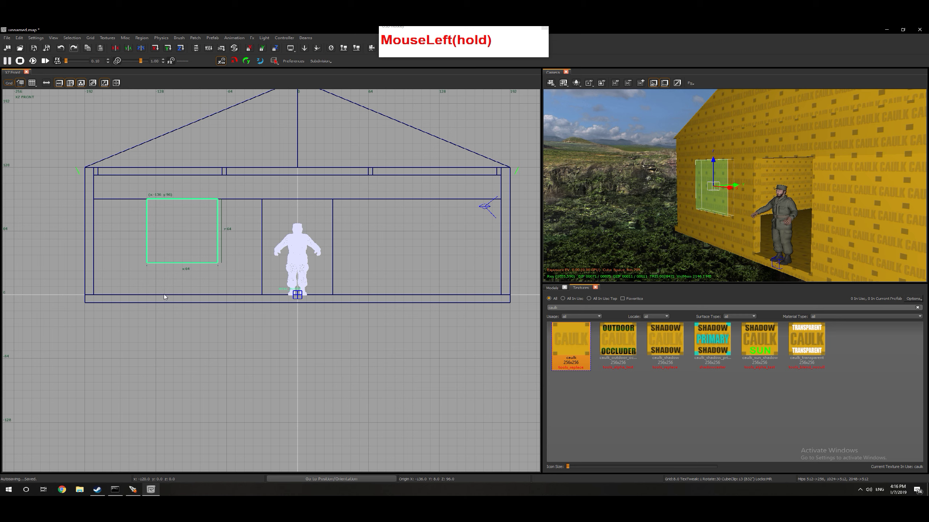
pyautogui.click(112, 227)
pyautogui.moveTo(112, 227); pyautogui.dragTo(229, 228)
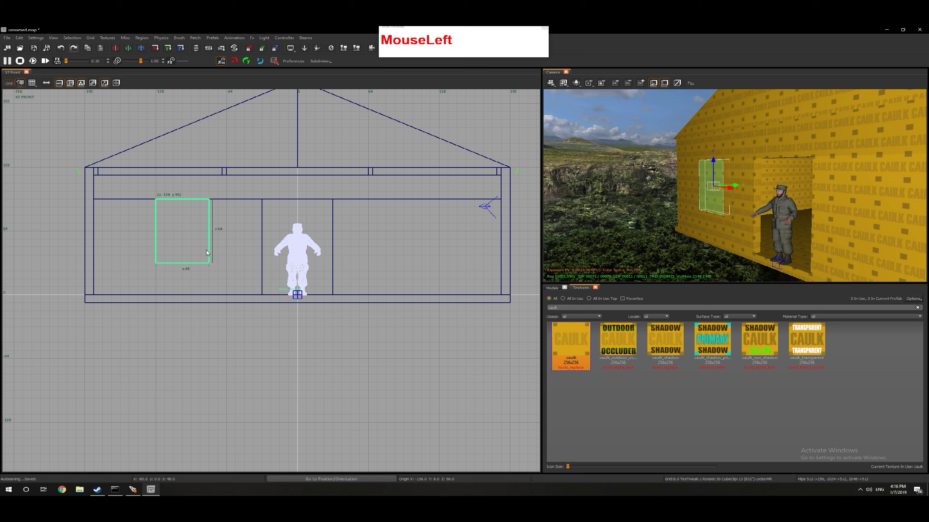
# - Cut the window opening left of the doorway with CSG Subtract
pyautogui.click(71, 38)
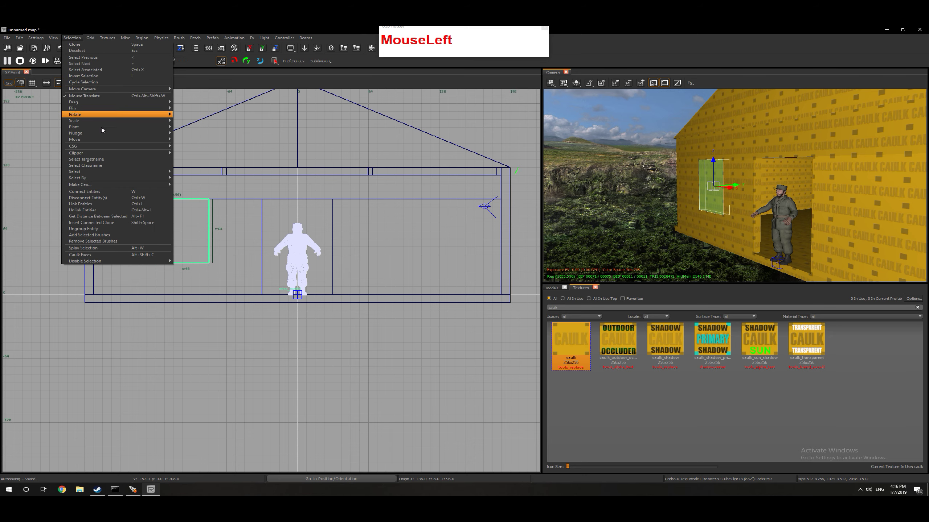
pyautogui.moveTo(105, 147)
pyautogui.click(198, 162)
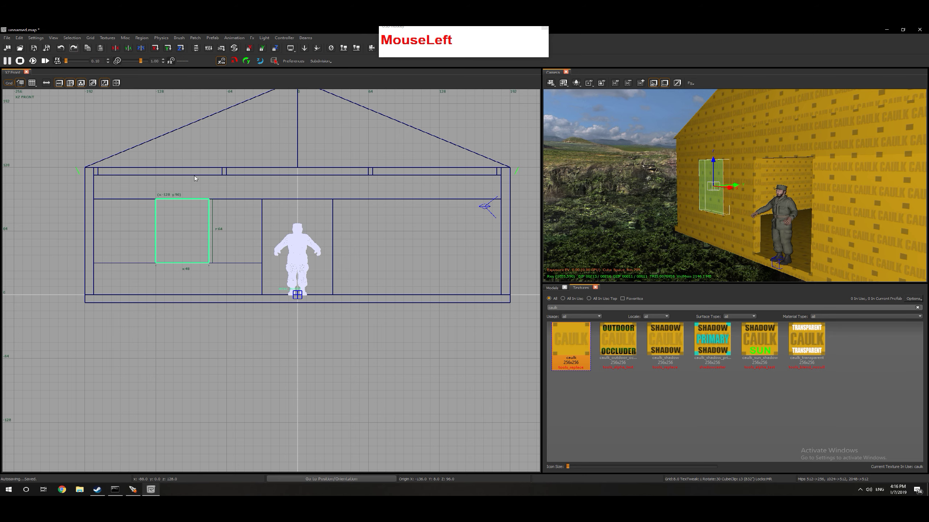
# - Move the window brush to the matching position right of the doorway and subtract it from the front wall
pyautogui.moveTo(186, 232); pyautogui.dragTo(417, 233)
pyautogui.click(72, 38)
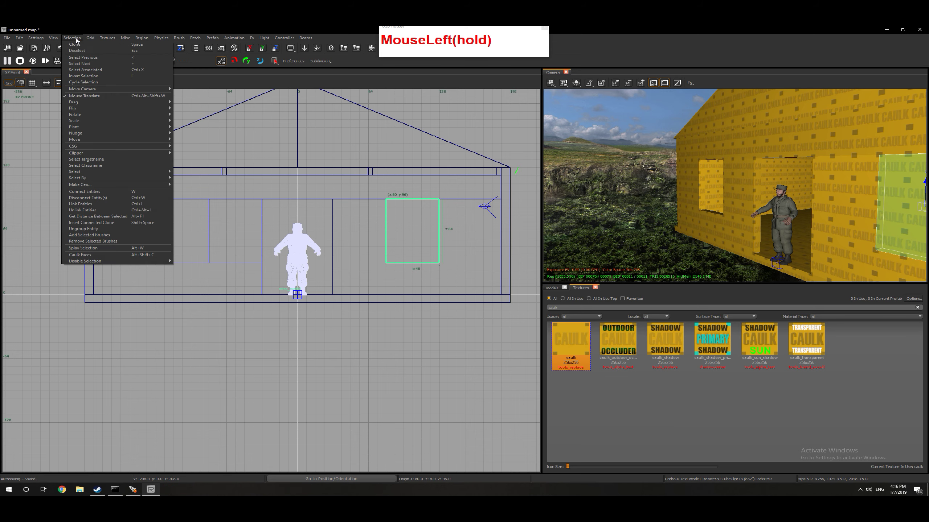
pyautogui.click(110, 146)
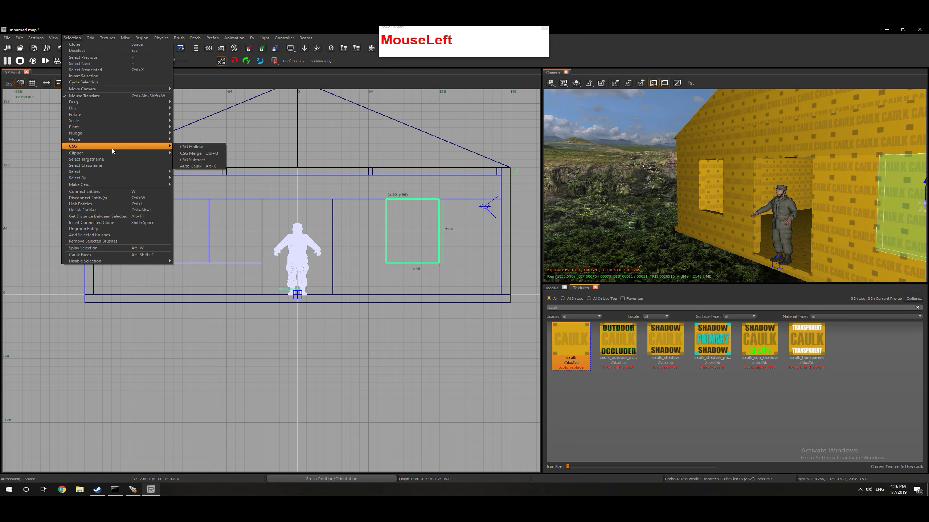
pyautogui.click(197, 160)
# - Delete the leftover cutting brush from the window opening
pyautogui.press('Escape')
pyautogui.moveTo(721, 200)
pyautogui.mouseDown(button='right')
pyautogui.moveTo(777, 199)
pyautogui.moveTo(665, 188)
pyautogui.moveTo(694, 190)
pyautogui.moveTo(684, 183)
pyautogui.mouseUp(button='right')
pyautogui.keyDown('shift'); pyautogui.click(679, 186); pyautogui.keyUp('shift')
pyautogui.press('BackSpace')
pyautogui.scroll(-2, 356, 223)
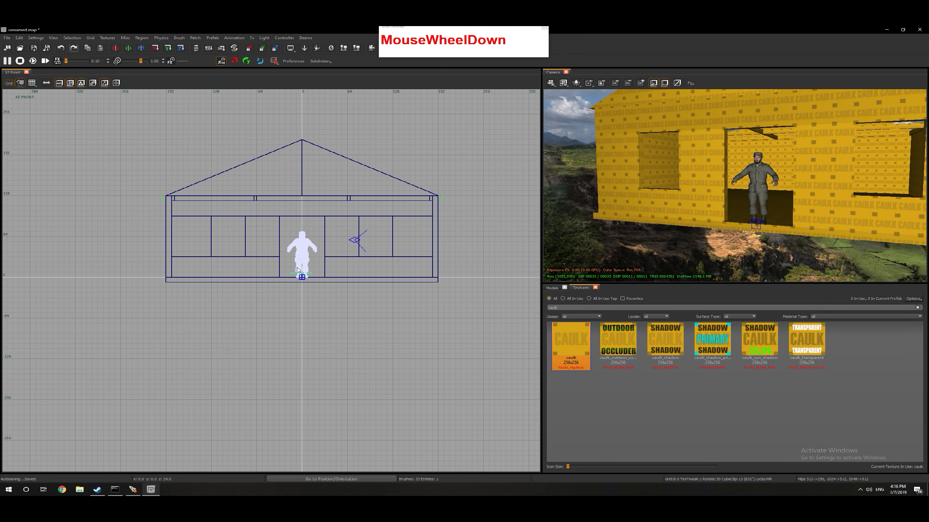
# - Draw a 96-unit-tall jamb brush down the left edge of the doorway
pyautogui.scroll(4, 300, 245)
pyautogui.scroll(2, 308, 184)
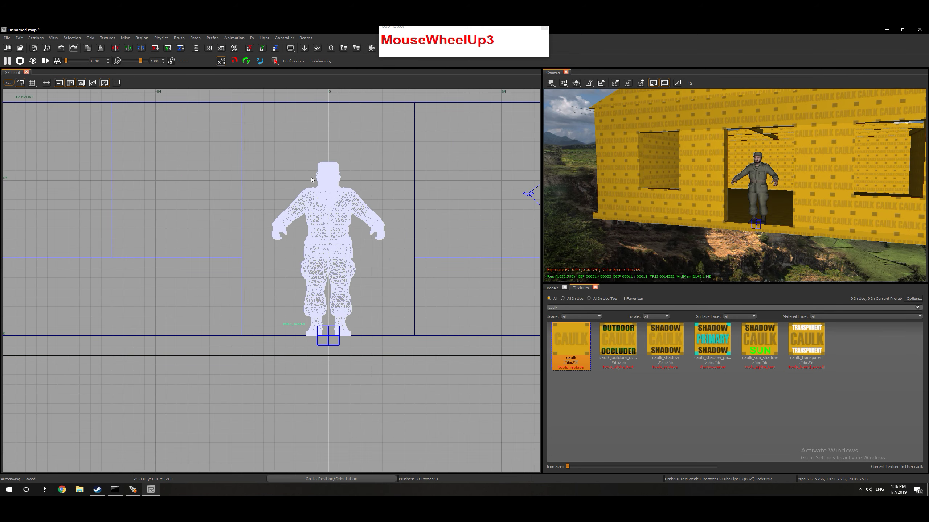
pyautogui.scroll(-2, 296, 150)
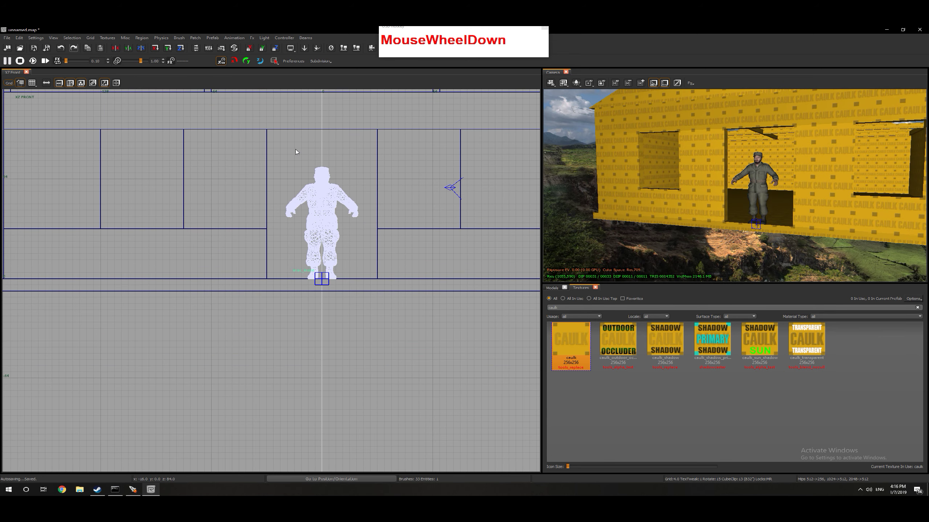
pyautogui.click(33, 84)
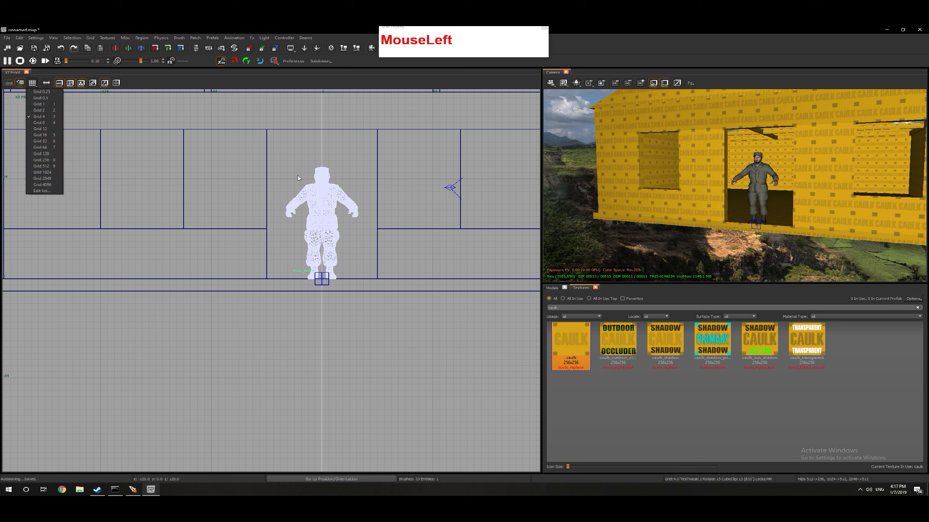
pyautogui.press('Escape')
pyautogui.moveTo(266, 132)
pyautogui.mouseDown()
pyautogui.moveTo(294, 198)
pyautogui.moveTo(300, 280)
pyautogui.moveTo(281, 279)
pyautogui.mouseUp()
pyautogui.press('Tab')
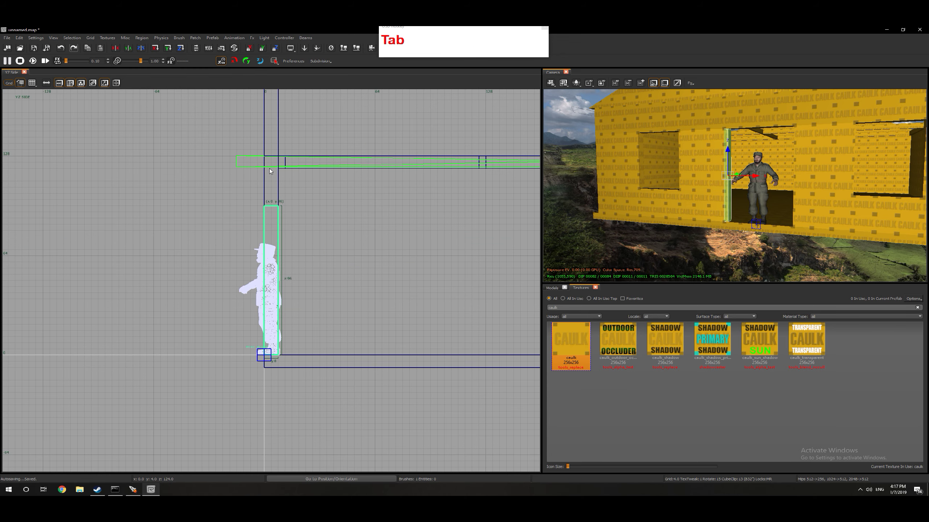
# - On a 2-unit grid, make the left jamb 12 units deep so it protrudes from both faces of the wall
pyautogui.scroll(4, 266, 211)
pyautogui.press('2')
pyautogui.moveTo(256, 208)
pyautogui.mouseDown()
pyautogui.moveTo(246, 210)
pyautogui.moveTo(335, 216)
pyautogui.moveTo(326, 217)
pyautogui.mouseUp()
pyautogui.press('Tab')
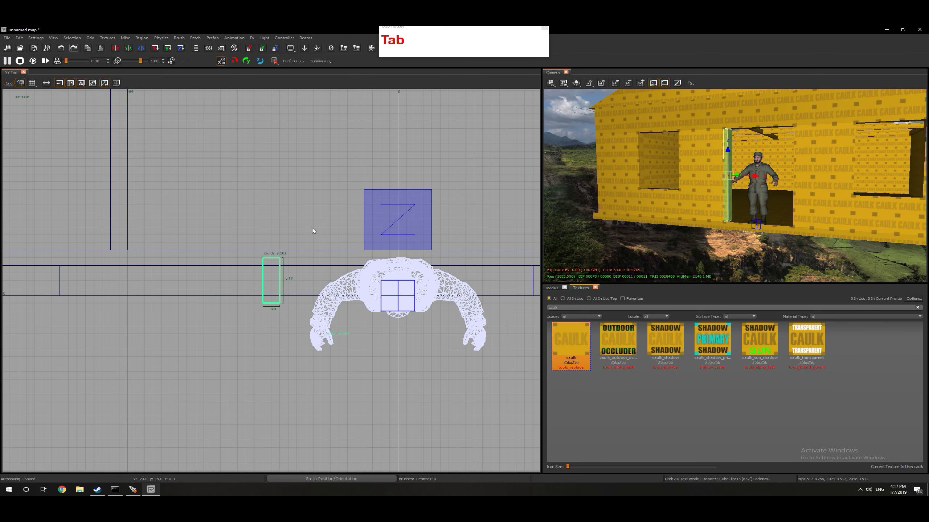
# - Place a copy of the door jamb along the right edge of the doorway
pyautogui.press('Tab')
pyautogui.scroll(-3, 308, 234)
pyautogui.keyDown('alt'); pyautogui.moveTo(354, 240); pyautogui.dragTo(439, 218); pyautogui.keyUp('alt')
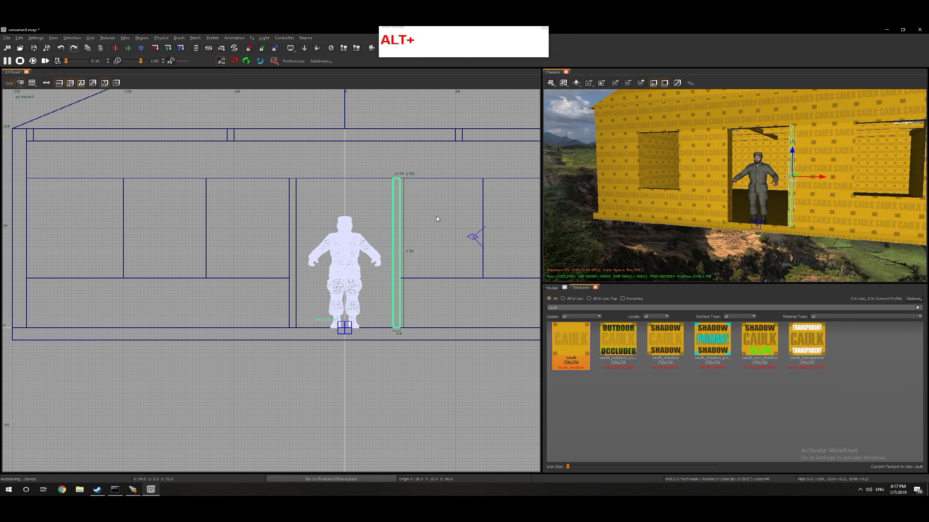
# - Narrow both door jambs to 2 units wide, keeping them against the edges of the doorway
pyautogui.moveTo(383, 203); pyautogui.dragTo(388, 199)
pyautogui.press('Escape')
pyautogui.keyDown('shift'); pyautogui.click(295, 191); pyautogui.keyUp('shift')
pyautogui.press('Escape')
pyautogui.keyDown('shift'); pyautogui.click(292, 220); pyautogui.keyUp('shift')
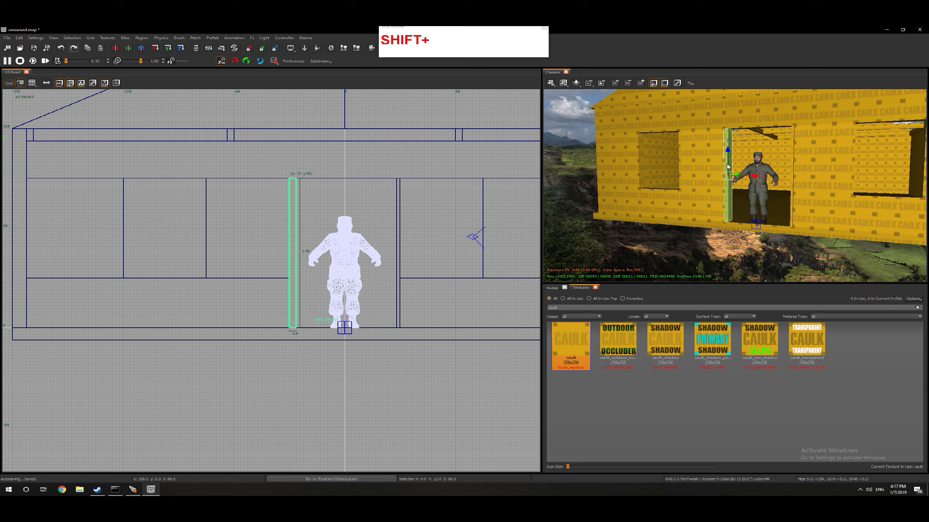
pyautogui.press('Escape')
# - Add a 2-unit-high header brush across the top of the doorway between the two jambs
pyautogui.moveTo(293, 178)
pyautogui.mouseDown()
pyautogui.moveTo(381, 205)
pyautogui.moveTo(398, 205)
pyautogui.moveTo(397, 182)
pyautogui.mouseUp()
pyautogui.press('Escape')
pyautogui.moveTo(677, 194); pyautogui.dragTo(677, 194, button='right')
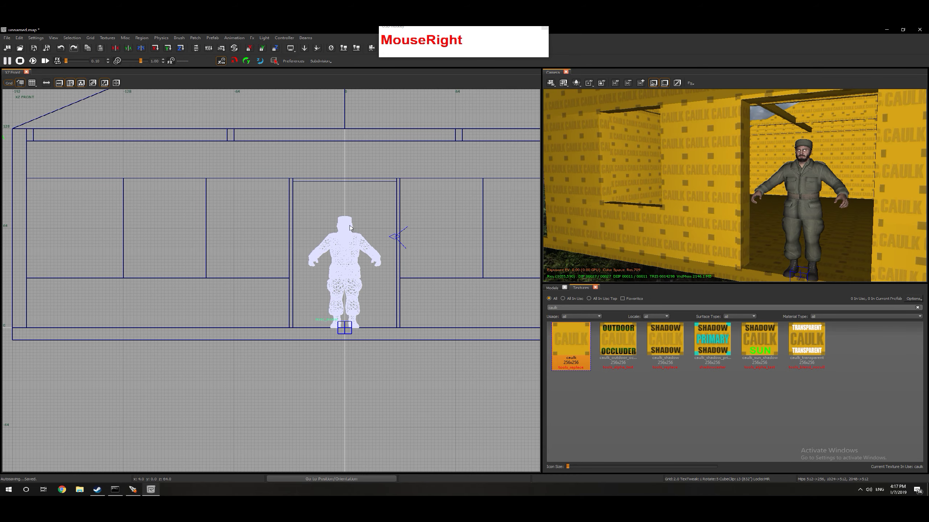
# - Draw a 4-unit-deep brush centred in the door frame and shorten it to a 2-unit-high stop beneath the header
pyautogui.press('Tab')
pyautogui.scroll(-2, 376, 254)
pyautogui.scroll(4, 444, 284)
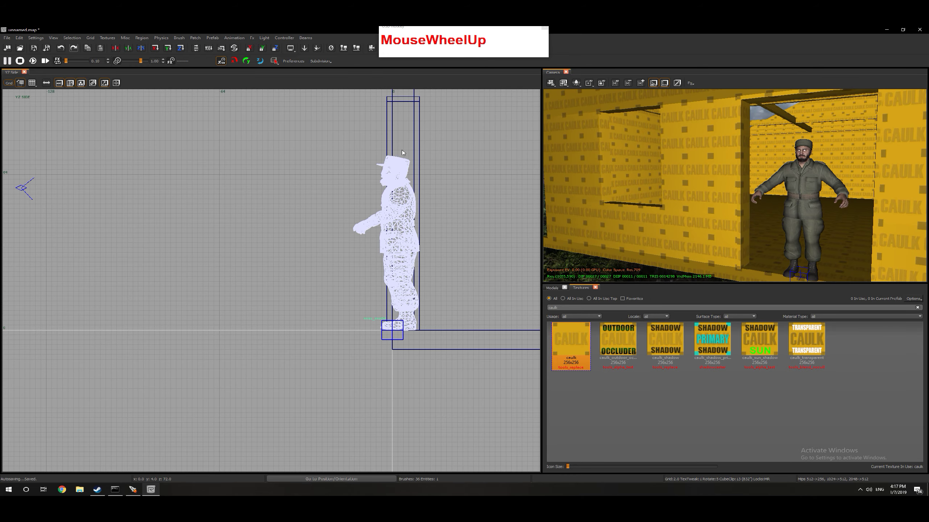
pyautogui.moveTo(401, 103)
pyautogui.mouseDown()
pyautogui.moveTo(409, 123)
pyautogui.moveTo(400, 347)
pyautogui.mouseUp()
pyautogui.press('Tab')
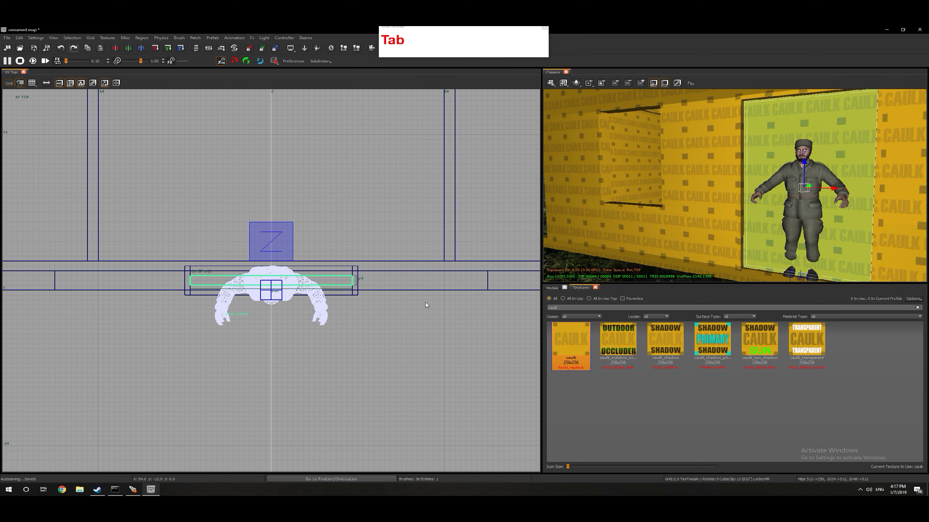
pyautogui.press('Tab')
pyautogui.moveTo(281, 435); pyautogui.dragTo(246, 188)
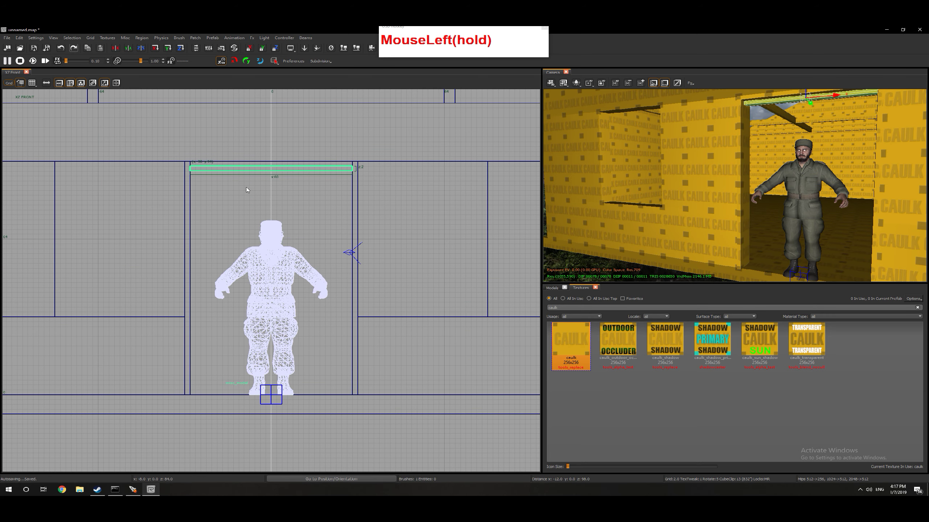
# - Add 2-unit-wide, 92-unit-tall vertical stop brushes along the inside of both door jambs
pyautogui.press('Escape')
pyautogui.moveTo(190, 172)
pyautogui.mouseDown()
pyautogui.moveTo(226, 326)
pyautogui.moveTo(228, 400)
pyautogui.moveTo(213, 403)
pyautogui.moveTo(159, 357)
pyautogui.mouseUp()
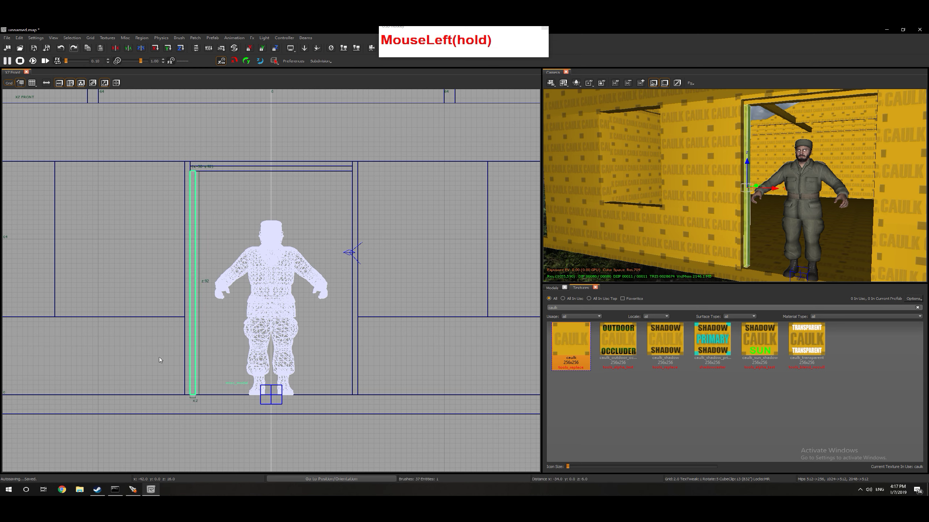
pyautogui.press('Escape')
pyautogui.moveTo(347, 175)
pyautogui.mouseDown()
pyautogui.moveTo(368, 197)
pyautogui.moveTo(367, 402)
pyautogui.moveTo(373, 375)
pyautogui.mouseUp()
pyautogui.press('Escape')
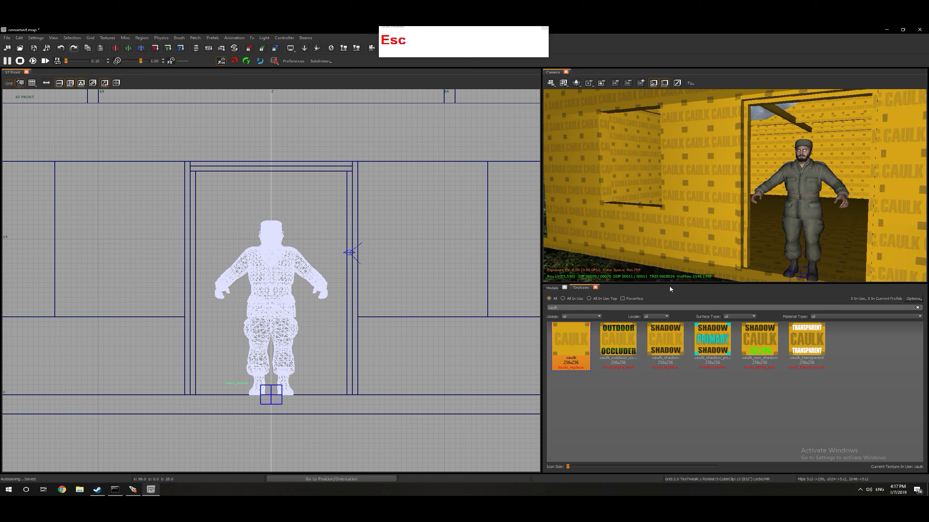
# - Isolate the front wall brushes around the window right of the doorway by inverting their selection and hiding everything else
pyautogui.moveTo(669, 256)
pyautogui.mouseDown(button='right')
pyautogui.moveTo(650, 242)
pyautogui.moveTo(673, 270)
pyautogui.mouseUp(button='right')
pyautogui.scroll(-1, 353, 252)
pyautogui.scroll(-1, 444, 321)
pyautogui.scroll(1, 497, 307)
pyautogui.scroll(-1, 485, 226)
pyautogui.scroll(1, 465, 169)
pyautogui.moveTo(700, 182); pyautogui.dragTo(706, 158, button='right')
pyautogui.keyDown('shift'); pyautogui.click(701, 205); pyautogui.keyUp('shift')
pyautogui.keyDown('shift'); pyautogui.click(757, 227); pyautogui.keyUp('shift')
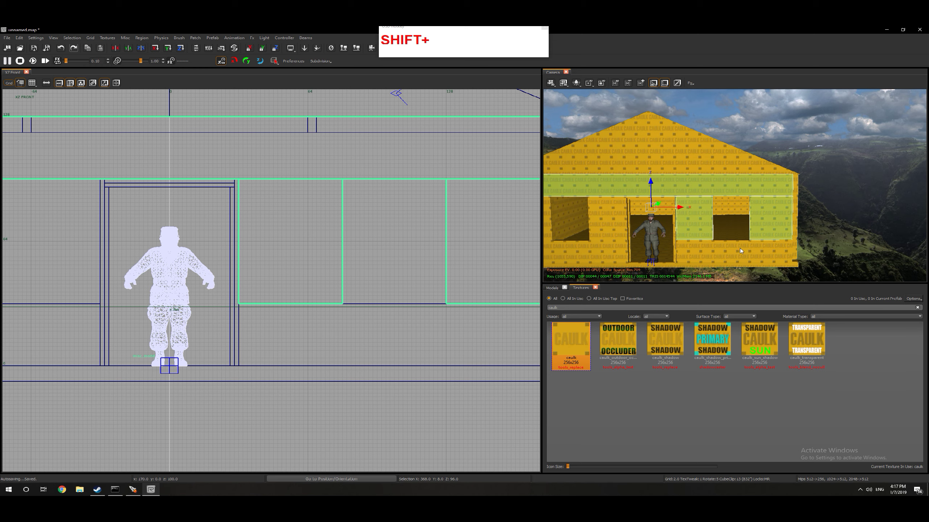
pyautogui.keyDown('shift'); pyautogui.click(730, 252); pyautogui.keyUp('shift')
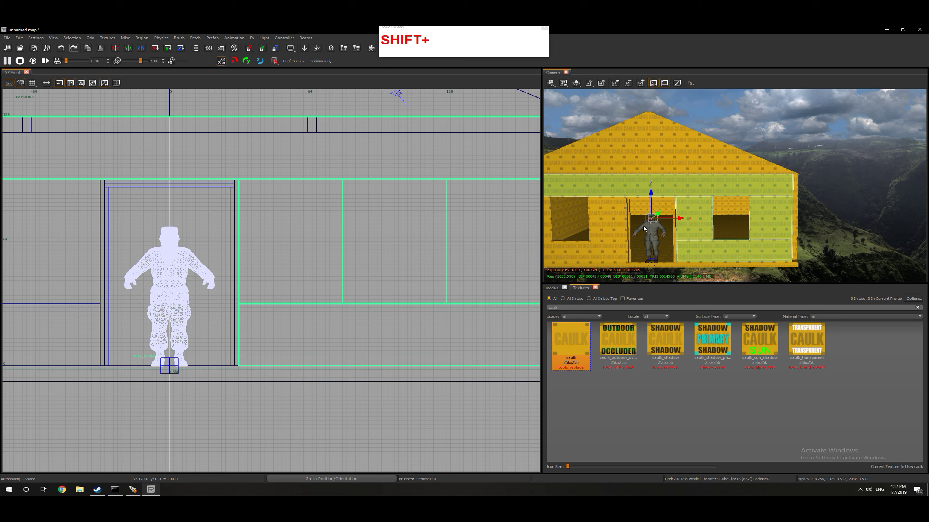
pyautogui.press('i')
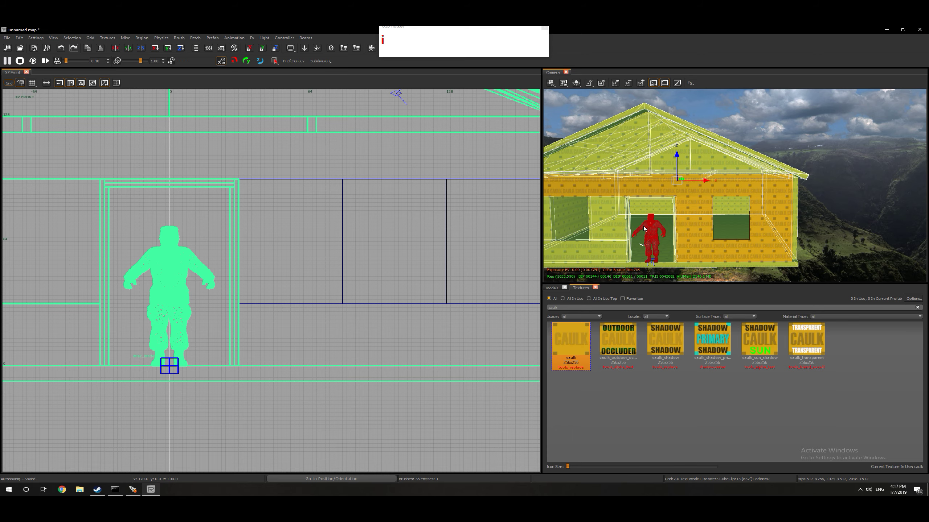
pyautogui.press('h')
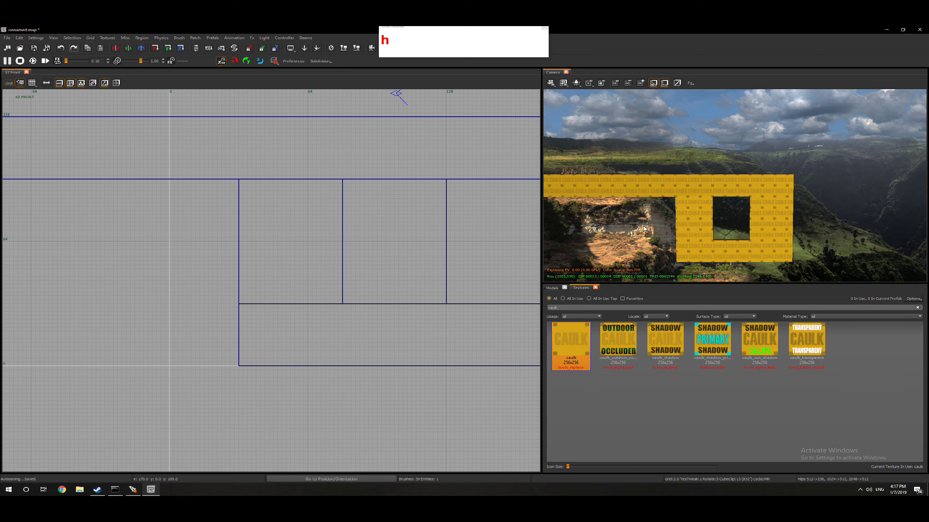
# - Draw a 48-unit-wide, 2-unit-high frame brush along the top edge of the window opening
pyautogui.scroll(-4, 411, 250)
pyautogui.scroll(3, 418, 234)
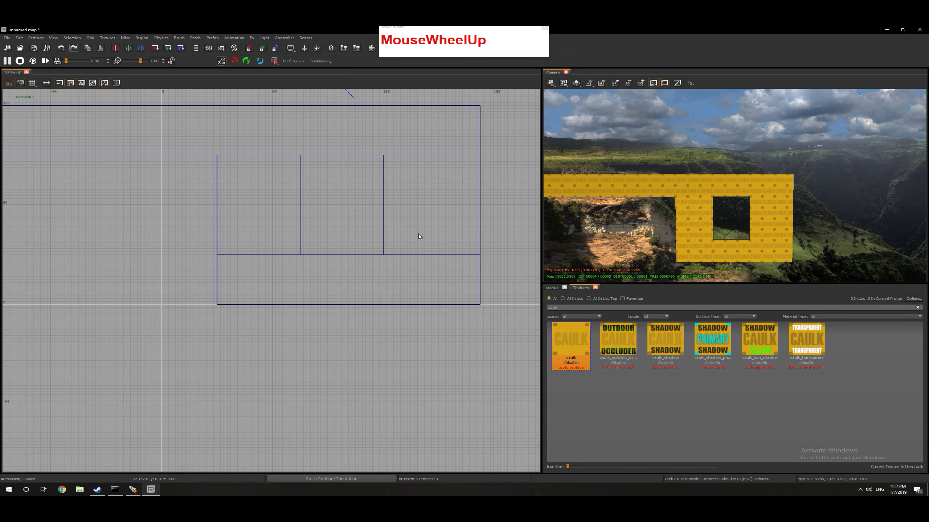
pyautogui.moveTo(300, 155)
pyautogui.mouseDown()
pyautogui.moveTo(384, 199)
pyautogui.moveTo(347, 205)
pyautogui.moveTo(339, 169)
pyautogui.mouseUp()
pyautogui.press('Tab')
pyautogui.scroll(2, 275, 286)
pyautogui.press('Tab')
pyautogui.scroll(-2, 277, 285)
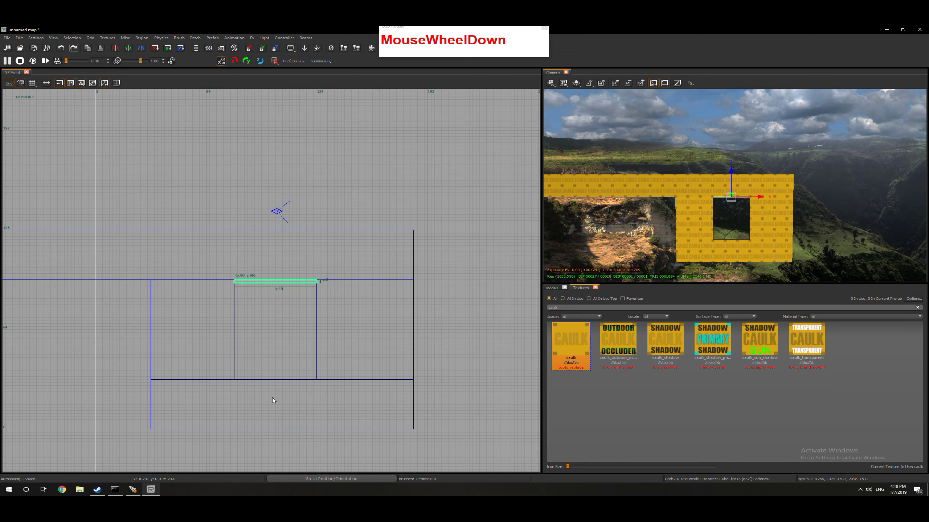
# - Draw a 48-unit-wide, 2-unit-high sill brush along the bottom edge of the window opening
pyautogui.scroll(2, 273, 399)
pyautogui.press('Escape')
pyautogui.moveTo(196, 357)
pyautogui.mouseDown()
pyautogui.moveTo(368, 375)
pyautogui.moveTo(362, 369)
pyautogui.mouseUp()
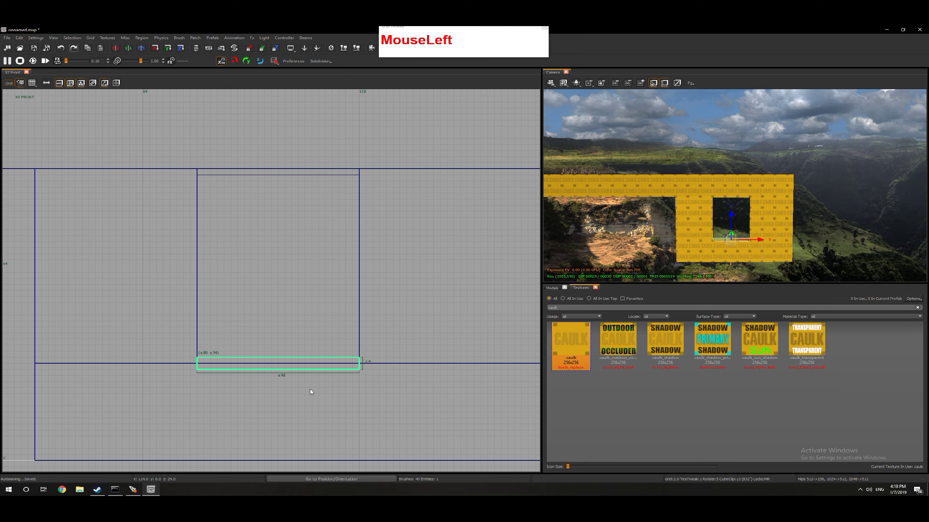
pyautogui.press('Escape')
# - Add 2-unit-wide vertical frame brushes down both sides of the window opening, between the top piece and the sill
pyautogui.click(354, 182)
pyautogui.moveTo(352, 176)
pyautogui.mouseDown()
pyautogui.moveTo(394, 358)
pyautogui.moveTo(359, 358)
pyautogui.mouseUp()
pyautogui.press('Escape')
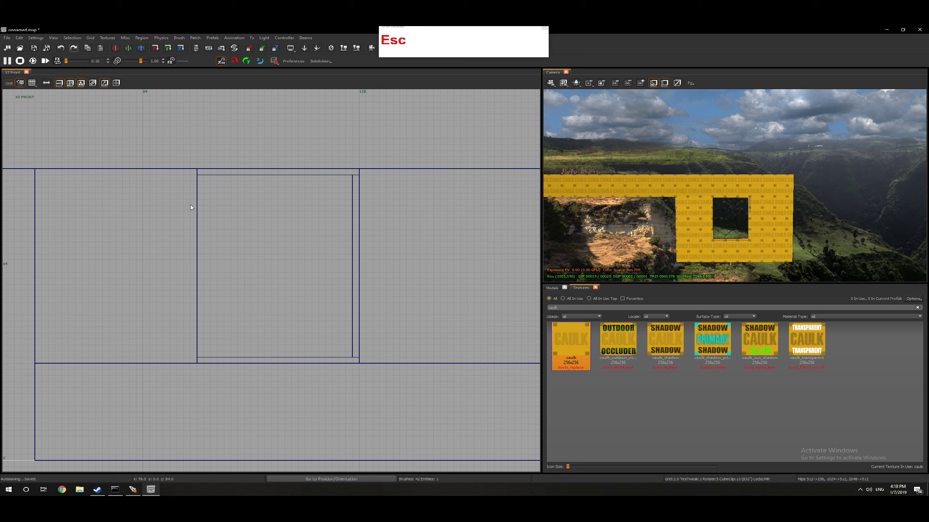
pyautogui.moveTo(197, 174)
pyautogui.mouseDown()
pyautogui.moveTo(226, 362)
pyautogui.moveTo(204, 358)
pyautogui.mouseUp()
pyautogui.press('Escape')
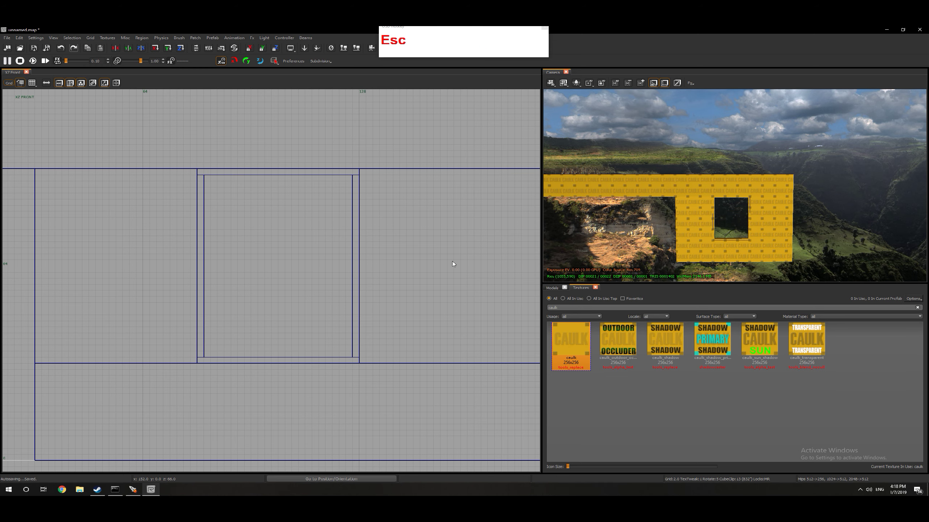
# - Extend the window sill to 12 units deep so it projects from both faces of the wall
pyautogui.keyDown('shift'); pyautogui.click(721, 241); pyautogui.keyUp('shift')
pyautogui.press('Tab')
pyautogui.moveTo(254, 285)
pyautogui.mouseDown()
pyautogui.moveTo(242, 280)
pyautogui.moveTo(302, 278)
pyautogui.mouseUp()
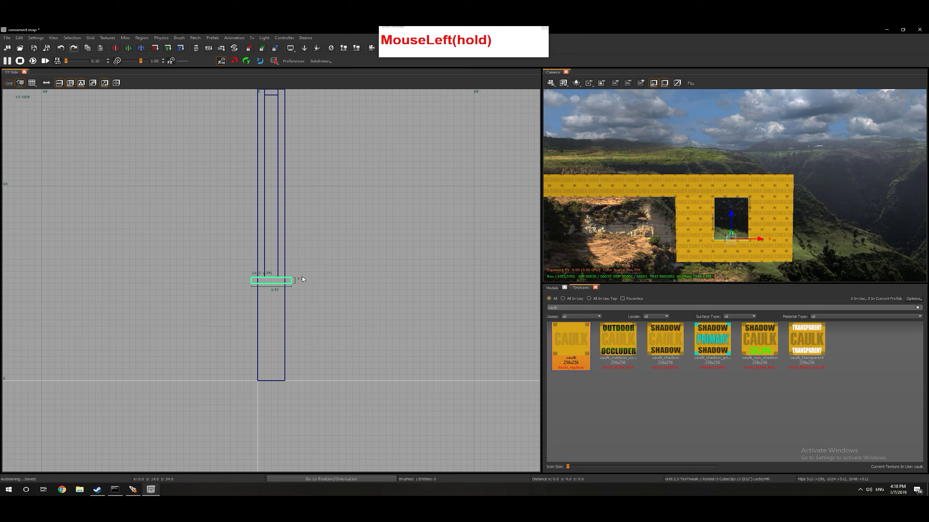
pyautogui.click(681, 256)
pyautogui.moveTo(681, 256)
pyautogui.mouseDown(button='right')
pyautogui.moveTo(683, 209)
pyautogui.moveTo(720, 221)
pyautogui.mouseUp(button='right')
pyautogui.press('Escape')
# - Draw a 44 by 30 unit sash brush filling the upper half of the window frame
pyautogui.press('Tab')
pyautogui.press('Tab')
pyautogui.scroll(5, 187, 211)
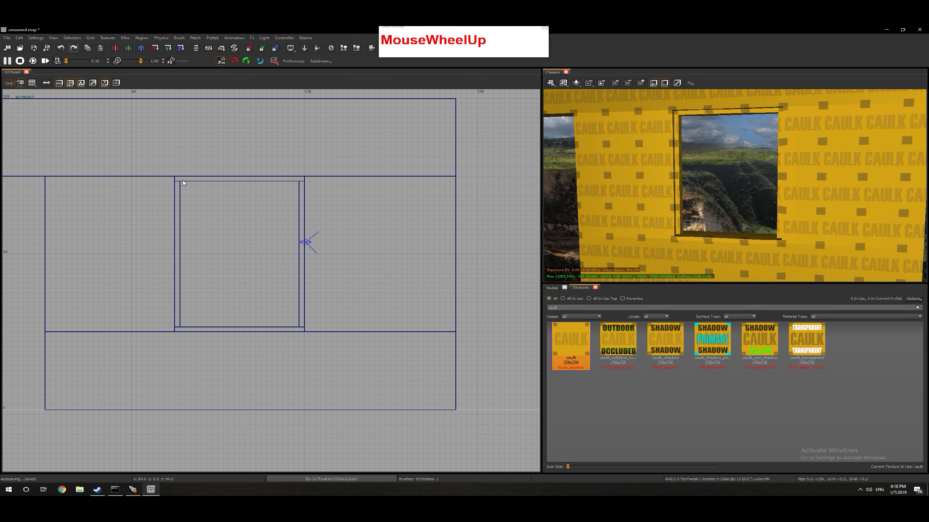
pyautogui.moveTo(183, 181)
pyautogui.mouseDown()
pyautogui.moveTo(245, 256)
pyautogui.moveTo(302, 255)
pyautogui.mouseUp()
# - Try placing a copy of the sash brush in the lower half of the window, and remove the copy
pyautogui.moveTo(255, 222); pyautogui.dragTo(249, 291)
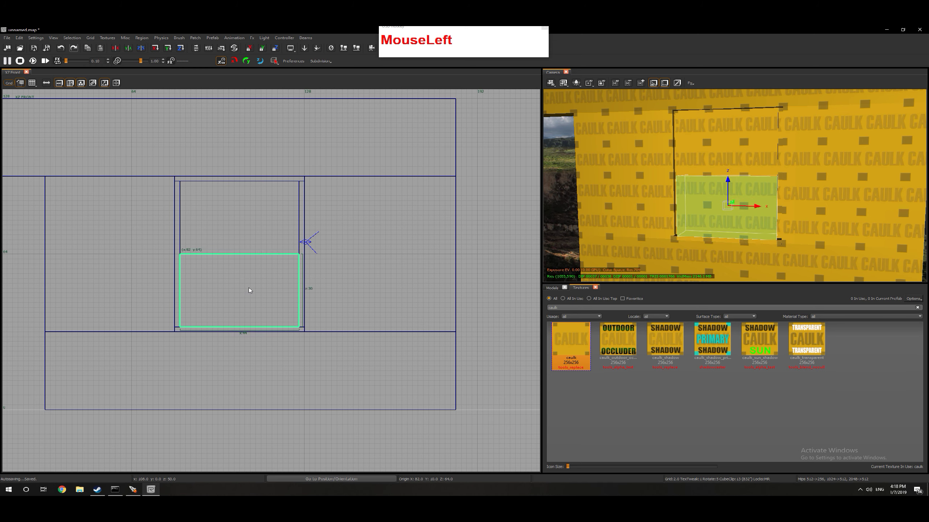
pyautogui.press('BackSpace')
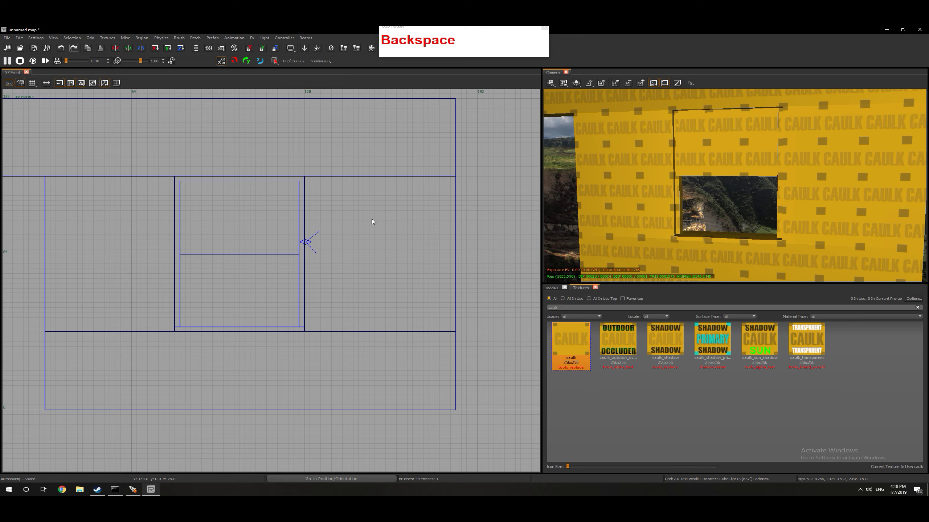
pyautogui.scroll(2, 244, 256)
pyautogui.scroll(-3, 244, 244)
pyautogui.scroll(3, 210, 209)
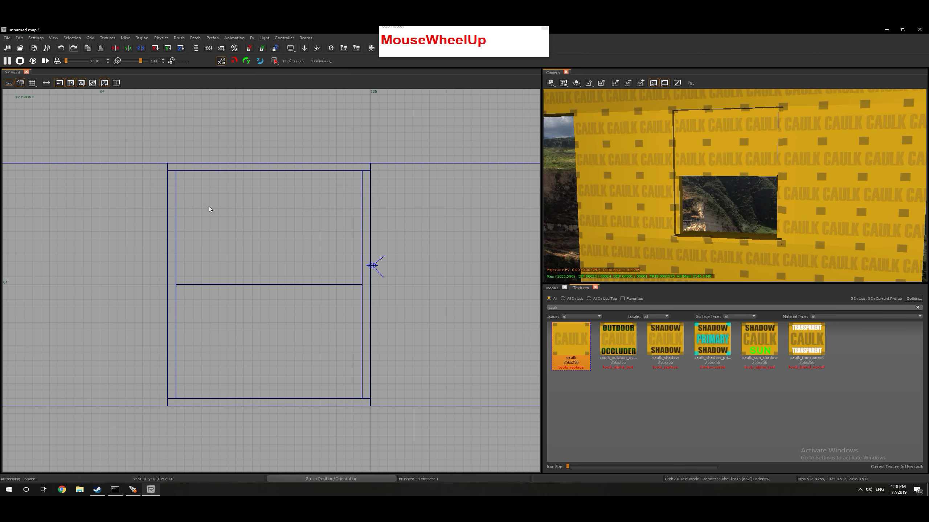
# - Hollow the upper sash brush with the CSG operation and delete its front panel
pyautogui.keyDown('shift'); pyautogui.click(223, 203); pyautogui.keyUp('shift')
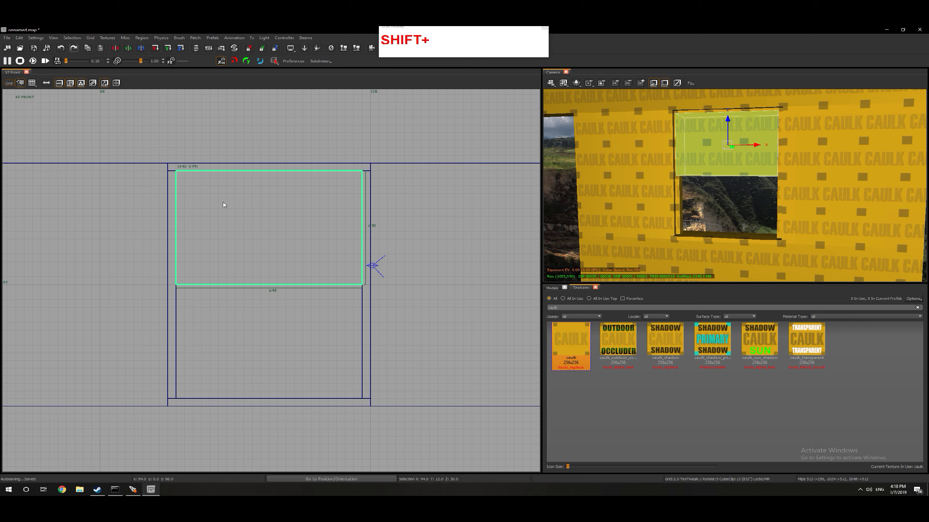
pyautogui.click(72, 38)
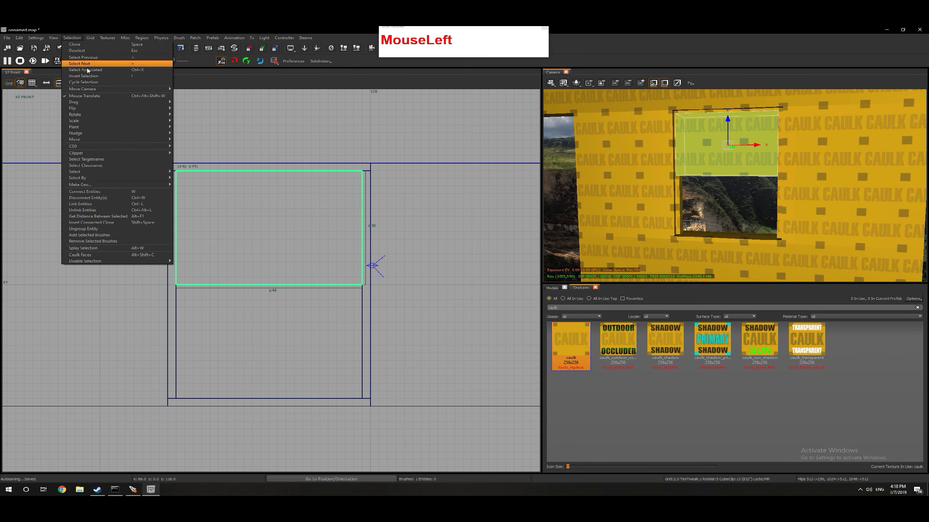
pyautogui.moveTo(98, 149)
pyautogui.click(179, 148)
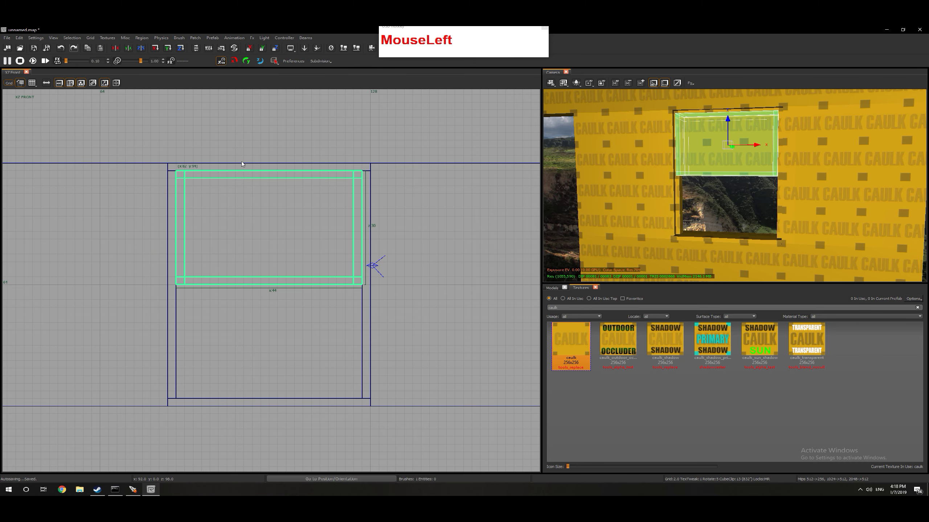
pyautogui.press('Escape')
pyautogui.keyDown('shift'); pyautogui.click(706, 150); pyautogui.keyUp('shift')
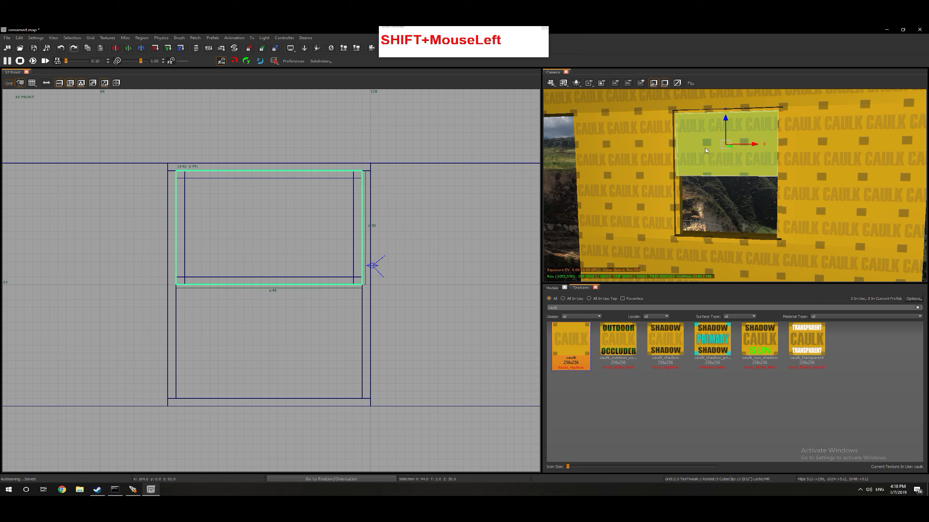
pyautogui.press('BackSpace')
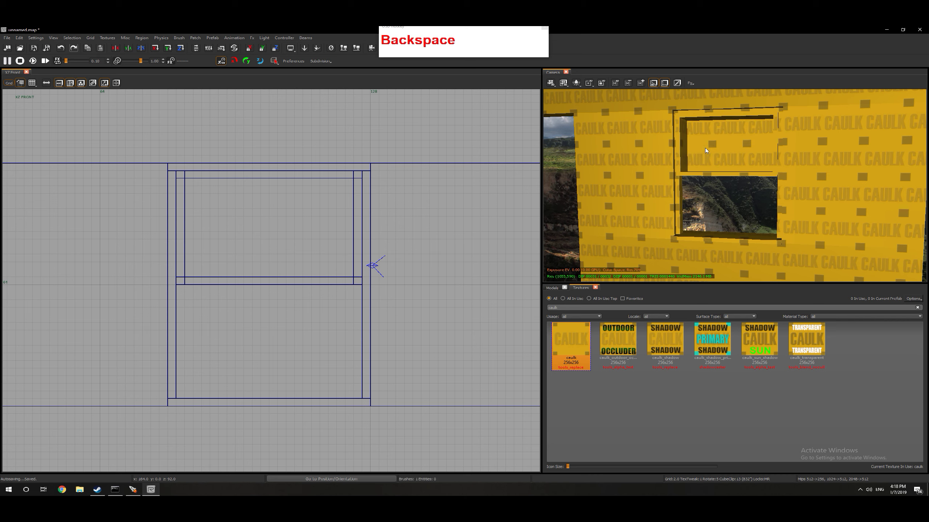
# - Shrink the sash's back panel on all four sides so it fits inside the hollowed frame as a pane
pyautogui.keyDown('shift'); pyautogui.click(706, 151); pyautogui.keyUp('shift')
pyautogui.click(424, 208)
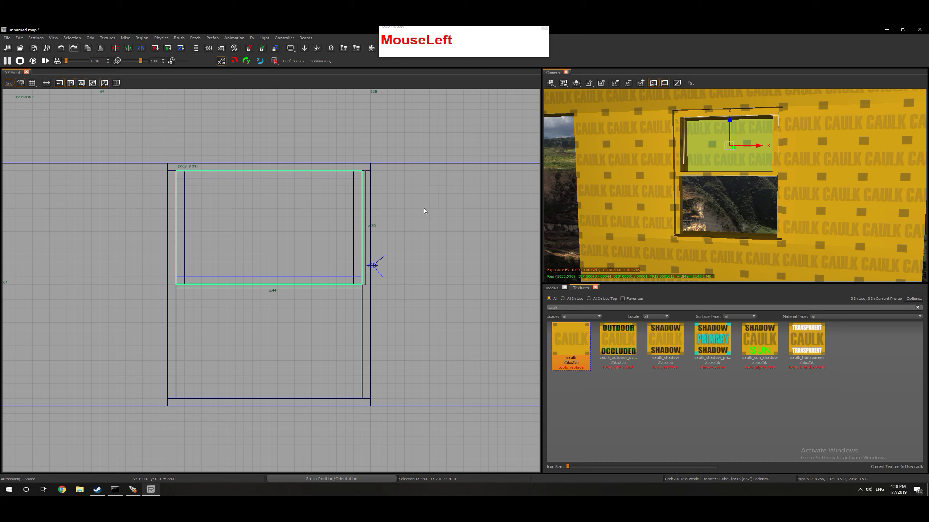
pyautogui.moveTo(157, 216); pyautogui.dragTo(175, 244)
pyautogui.moveTo(220, 297); pyautogui.dragTo(239, 146)
pyautogui.press('Tab')
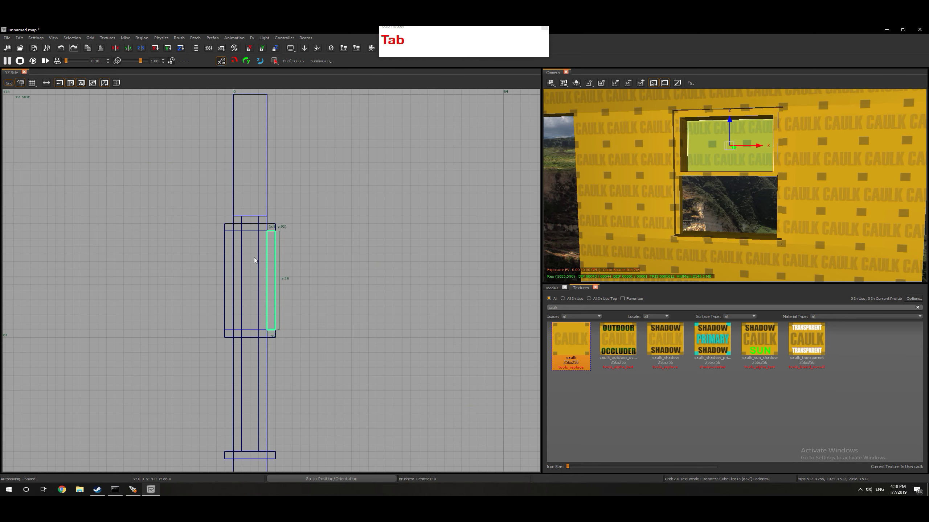
# - Shift the pane forward from the back of the upper sash, fine-tuning its position on a 1-unit grid
pyautogui.scroll(3, 255, 259)
pyautogui.keyDown('alt'); pyautogui.moveTo(342, 251); pyautogui.dragTo(307, 251); pyautogui.keyUp('alt')
pyautogui.scroll(-1, 240, 224)
pyautogui.scroll(3, 240, 225)
pyautogui.press('1')
pyautogui.keyDown('alt'); pyautogui.moveTo(310, 238); pyautogui.dragTo(297, 238); pyautogui.keyUp('alt')
pyautogui.press('Tab')
pyautogui.press('Tab')
pyautogui.scroll(-2, 287, 254)
pyautogui.scroll(-1, 288, 254)
pyautogui.press('Escape')
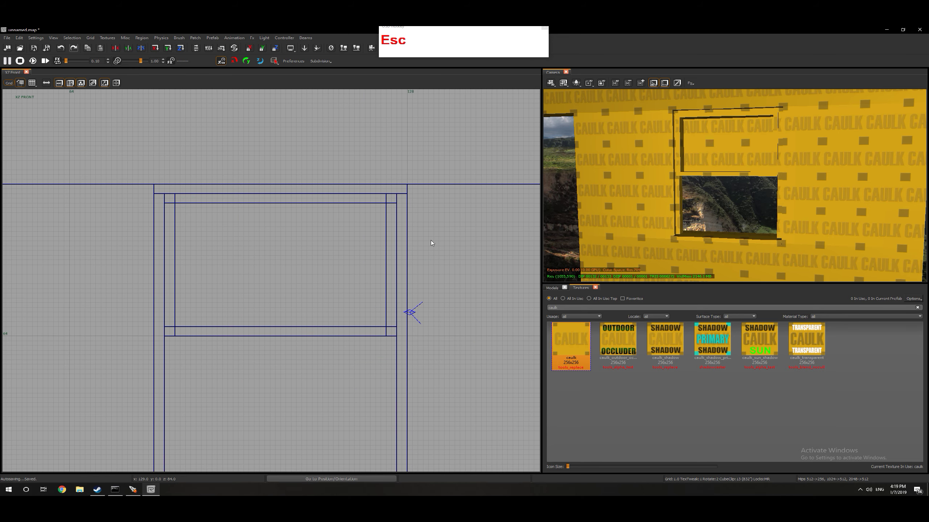
# - Shorten the two vertical side pieces of the upper sash frame so they fit between its top and bottom rails
pyautogui.keyDown('shift'); pyautogui.click(680, 158); pyautogui.keyUp('shift')
pyautogui.keyDown('shift'); pyautogui.click(776, 143); pyautogui.keyUp('shift')
pyautogui.moveTo(343, 344); pyautogui.dragTo(338, 340)
pyautogui.moveTo(313, 167); pyautogui.dragTo(381, 177)
pyautogui.press('Escape')
# - Reduce the depth of all four upper sash frame pieces to 4 units so they sit inside the window frame
pyautogui.keyDown('shift'); pyautogui.click(723, 174); pyautogui.keyUp('shift')
pyautogui.keyDown('shift'); pyautogui.click(683, 149); pyautogui.keyUp('shift')
pyautogui.keyDown('shift'); pyautogui.click(692, 118); pyautogui.keyUp('shift')
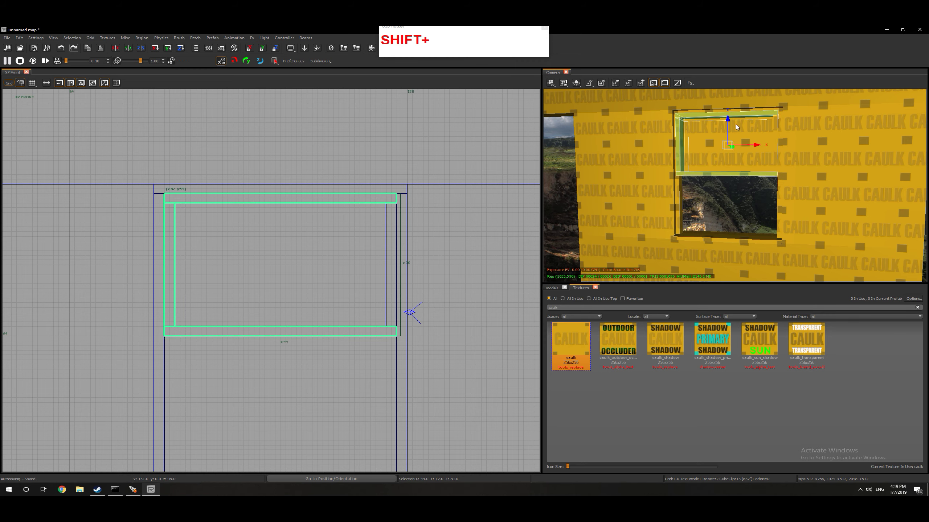
pyautogui.keyDown('shift'); pyautogui.click(777, 139); pyautogui.keyUp('shift')
pyautogui.press('Tab')
pyautogui.scroll(1, 316, 249)
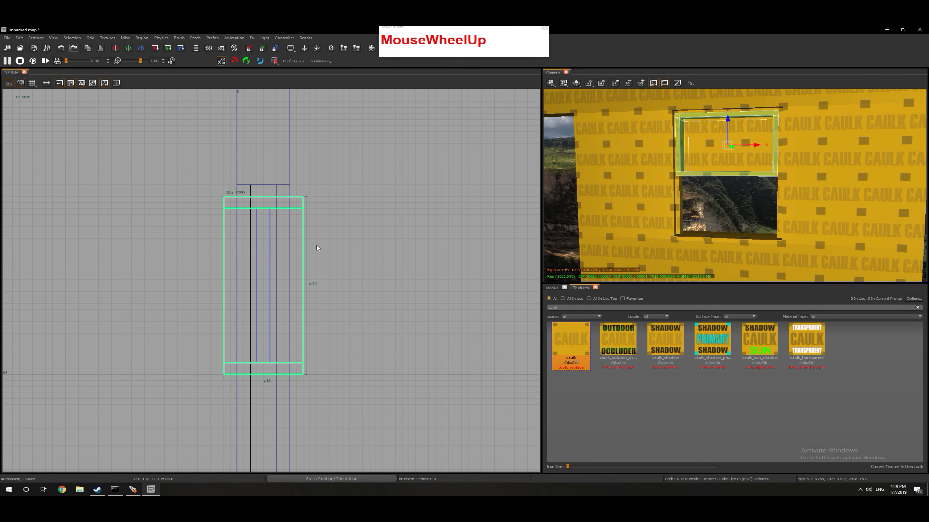
pyautogui.moveTo(331, 230); pyautogui.dragTo(306, 229)
pyautogui.moveTo(154, 242); pyautogui.dragTo(210, 248)
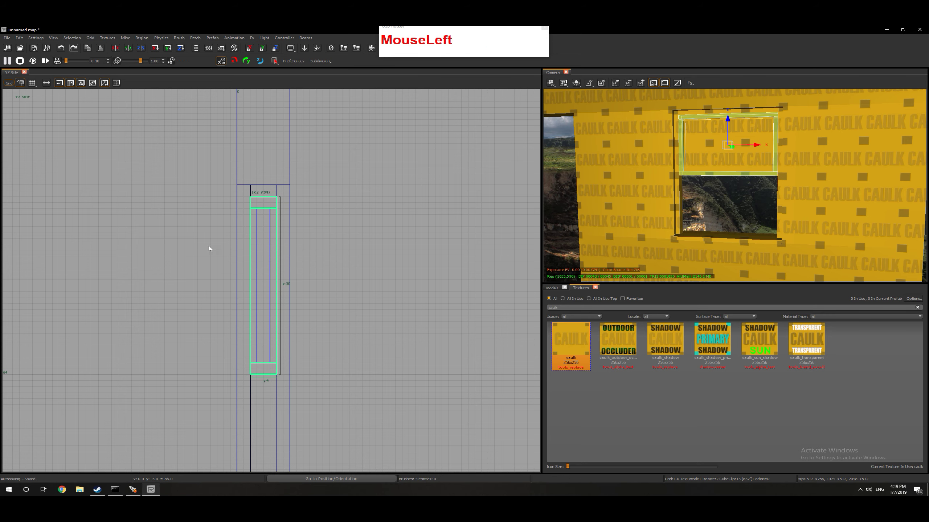
# - Trim the front and back of the four sash frame pieces to a depth of 2 units
pyautogui.hotkey('ctrl', 'Tab')
pyautogui.scroll(3, 241, 274)
pyautogui.hotkey('ctrl', 'Tab')
pyautogui.scroll(2, 249, 374)
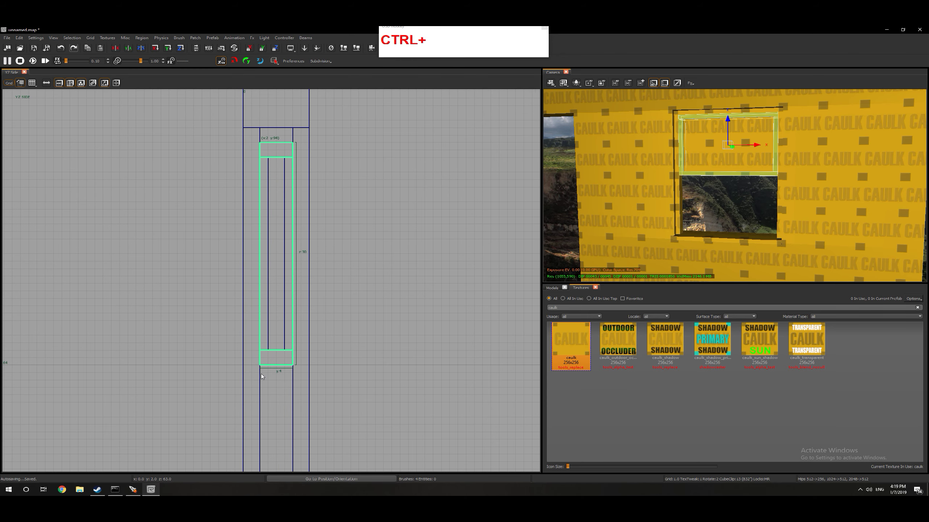
pyautogui.hotkey('ctrl', 'Tab')
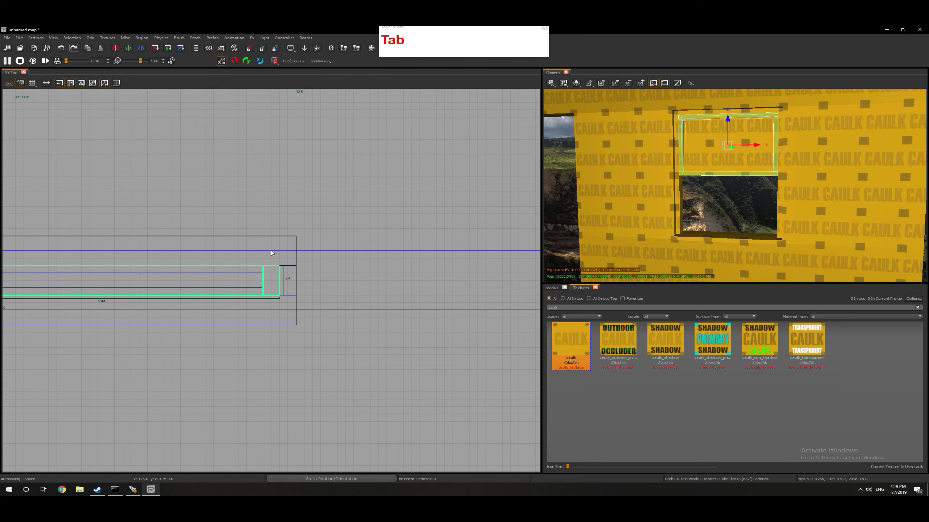
pyautogui.moveTo(270, 253); pyautogui.dragTo(271, 258)
pyautogui.moveTo(264, 324); pyautogui.dragTo(265, 316)
# - Thin the upper sash's pane to 1 unit from both faces on a 0.5-unit grid
pyautogui.press('Escape')
pyautogui.keyDown('shift'); pyautogui.click(723, 160); pyautogui.keyUp('shift')
pyautogui.scroll(2, 267, 275)
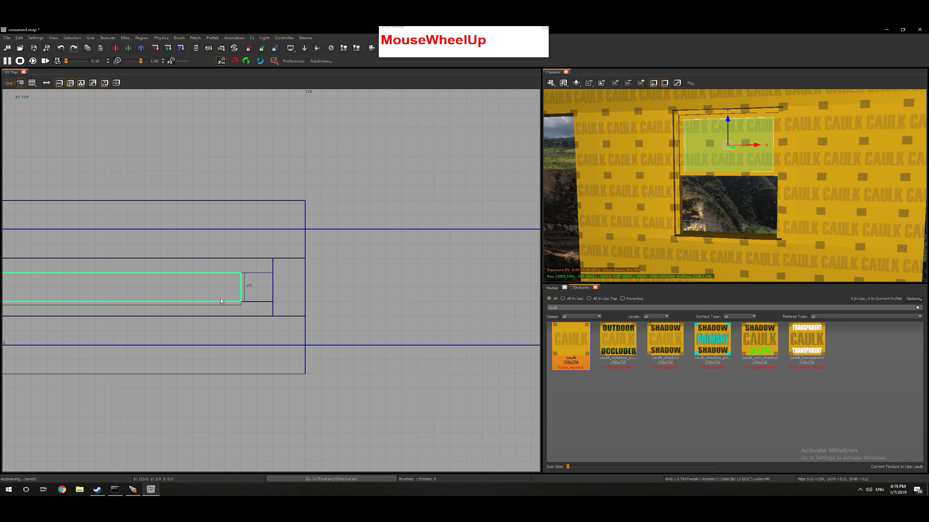
pyautogui.press('[')
pyautogui.moveTo(230, 291); pyautogui.dragTo(229, 259)
pyautogui.moveTo(208, 317); pyautogui.dragTo(208, 310)
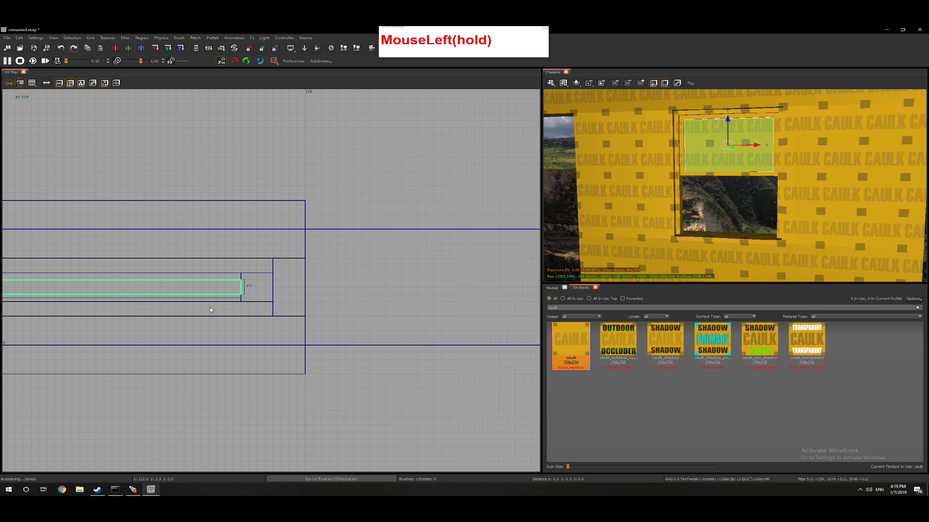
# - Copy the complete upper sash, pane included, into the lower half of the window and offset it 2 units in depth from the upper one
pyautogui.press('Escape')
pyautogui.keyDown('shift'); pyautogui.click(710, 175); pyautogui.keyUp('shift')
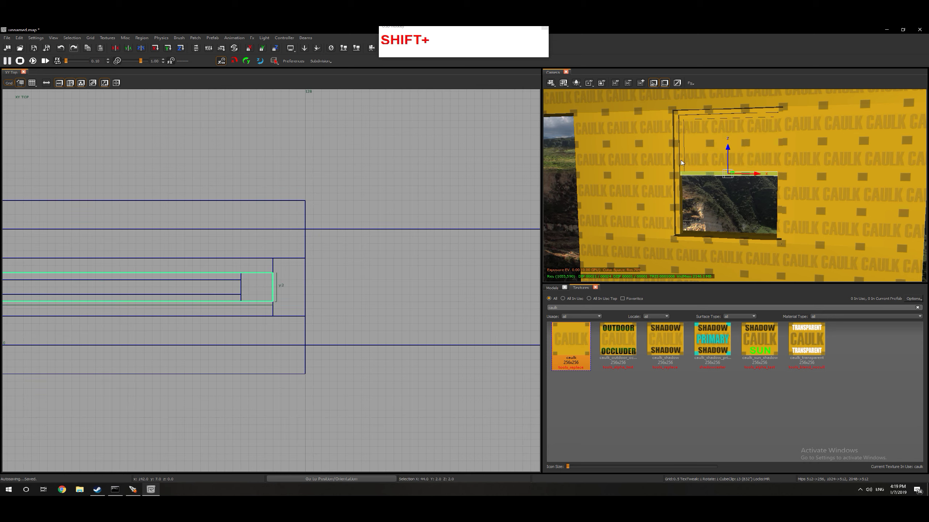
pyautogui.keyDown('shift'); pyautogui.click(718, 118); pyautogui.keyUp('shift')
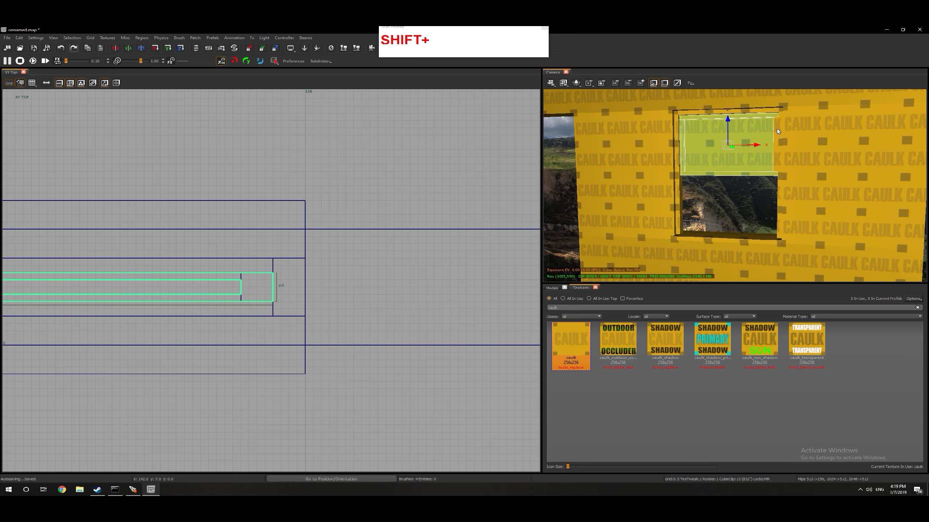
pyautogui.press('Tab')
pyautogui.scroll(-3, 255, 247)
pyautogui.scroll(3, 226, 331)
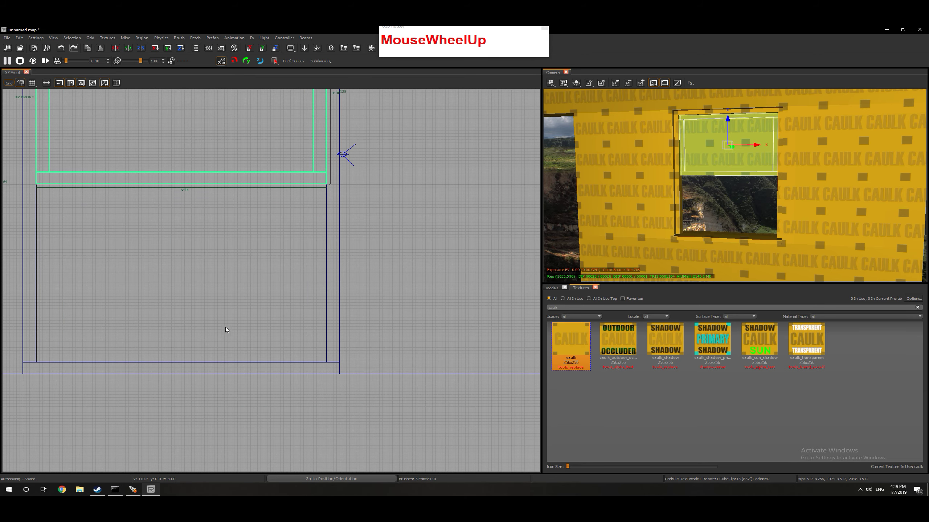
pyautogui.press('4')
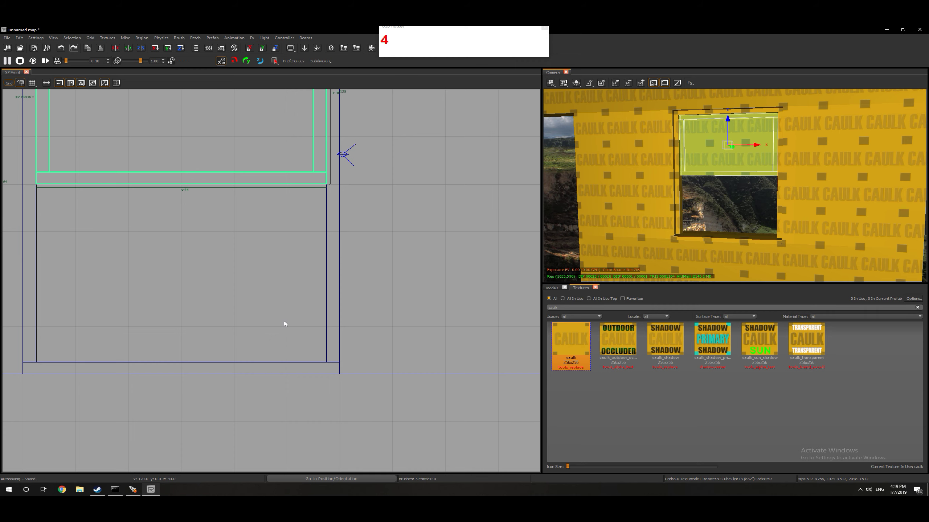
pyautogui.press('space')
pyautogui.keyDown('alt'); pyautogui.moveTo(423, 223); pyautogui.dragTo(403, 343); pyautogui.keyUp('alt')
pyautogui.press('2')
pyautogui.keyDown('alt'); pyautogui.moveTo(433, 308); pyautogui.dragTo(378, 302); pyautogui.keyUp('alt')
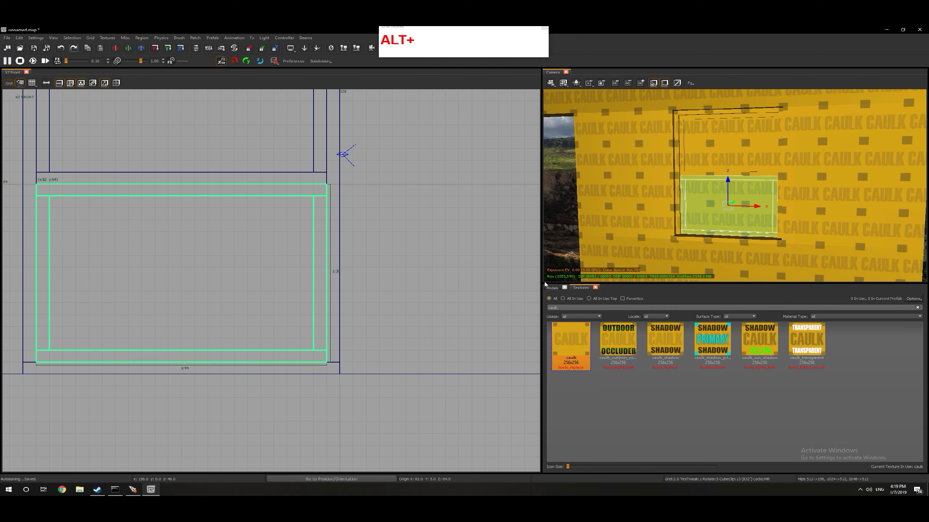
pyautogui.hotkey('ctrl', 'Tab')
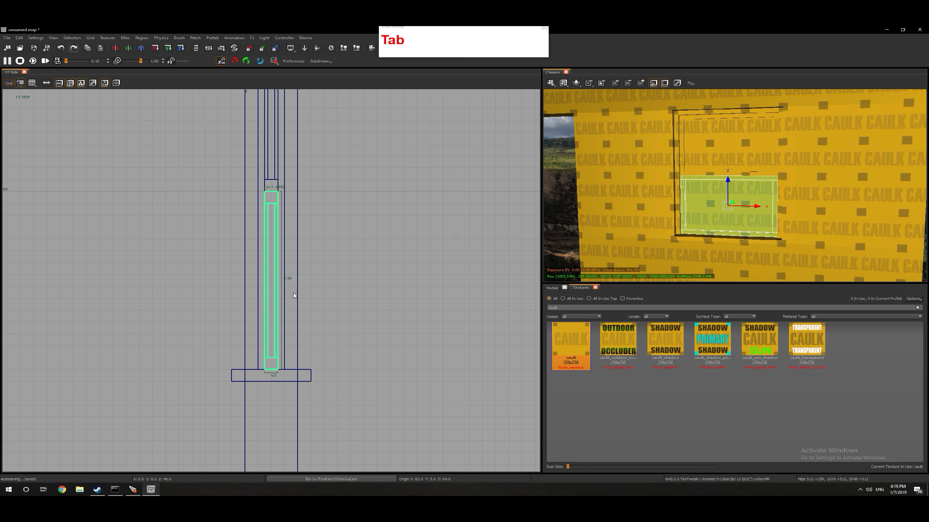
pyautogui.keyDown('alt'); pyautogui.moveTo(301, 290); pyautogui.dragTo(316, 288); pyautogui.keyUp('alt')
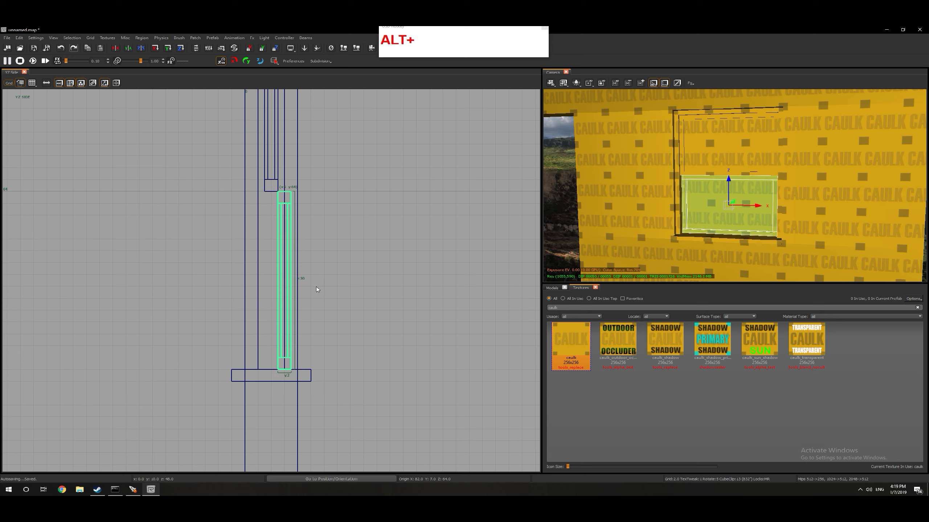
# - Select every piece of both sashes and shift them together in depth to centre them within the window frame
pyautogui.moveTo(676, 238); pyautogui.dragTo(679, 240, button='right')
pyautogui.keyDown('shift'); pyautogui.click(681, 191); pyautogui.keyUp('shift')
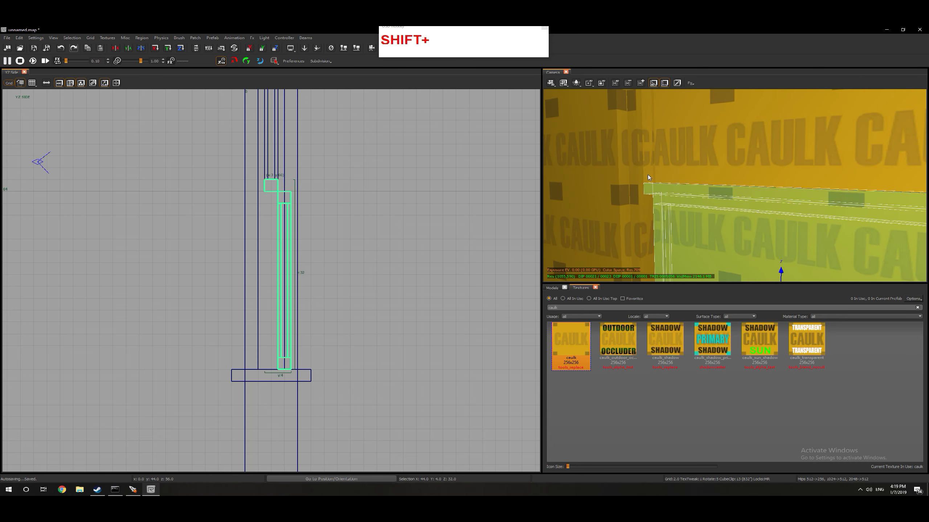
pyautogui.keyDown('shift'); pyautogui.click(648, 177); pyautogui.keyUp('shift')
pyautogui.moveTo(693, 164); pyautogui.dragTo(730, 153, button='right')
pyautogui.moveTo(704, 185); pyautogui.dragTo(685, 245, button='right')
pyautogui.keyDown('shift'); pyautogui.click(680, 249); pyautogui.keyUp('shift')
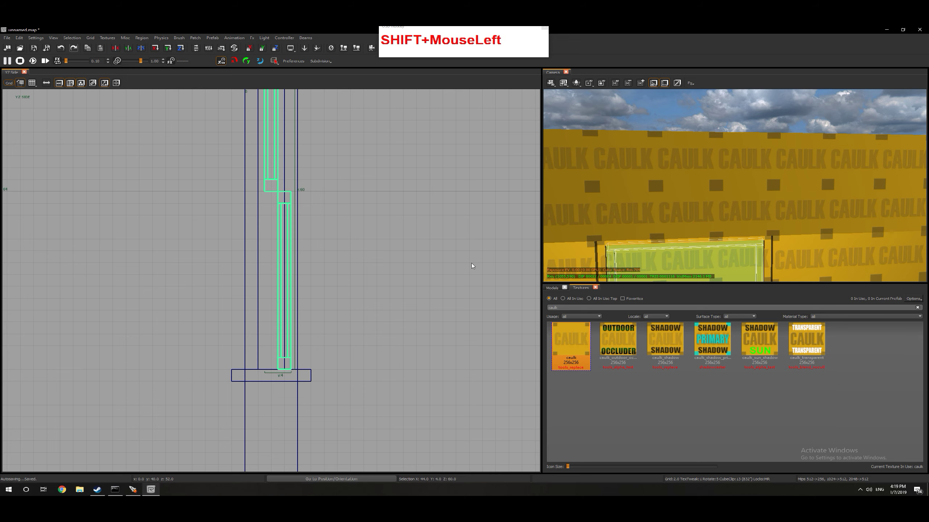
pyautogui.scroll(-2, 258, 359)
pyautogui.scroll(4, 259, 365)
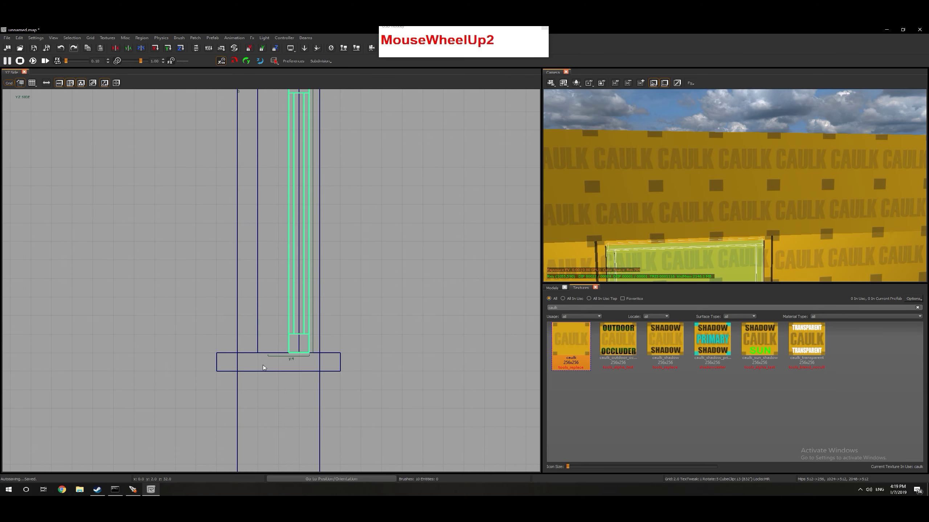
pyautogui.keyDown('alt'); pyautogui.moveTo(328, 343); pyautogui.dragTo(317, 343); pyautogui.keyUp('alt')
pyautogui.scroll(-3, 289, 359)
pyautogui.scroll(-1, 293, 240)
pyautogui.scroll(-1, 293, 240)
pyautogui.scroll(1, 292, 214)
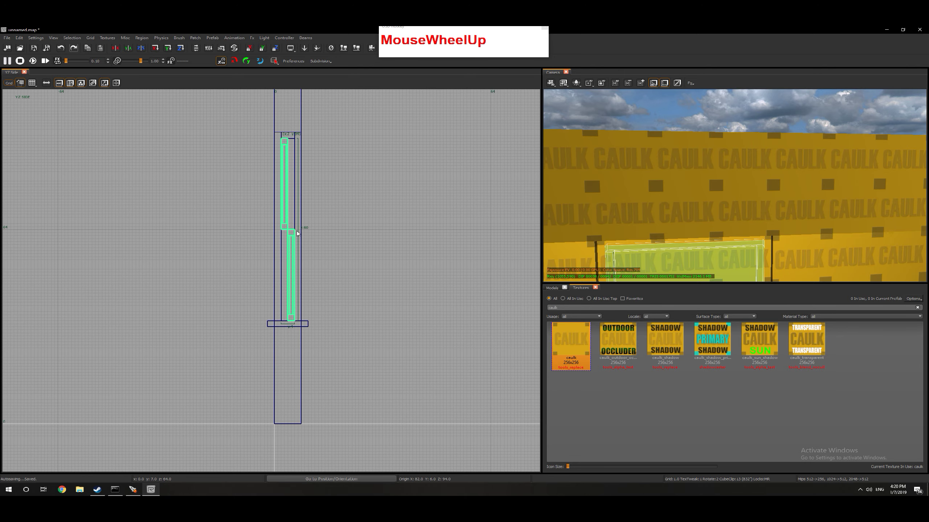
pyautogui.moveTo(601, 215); pyautogui.dragTo(664, 152, button='right')
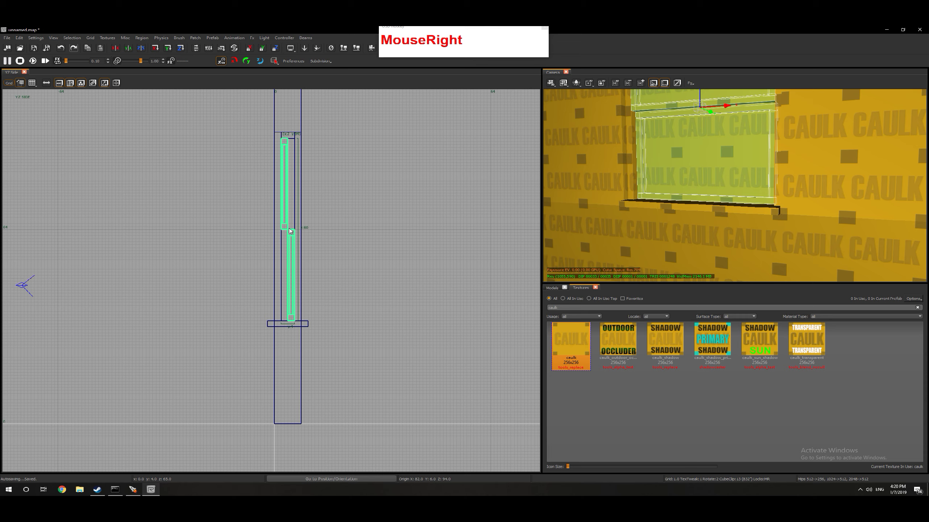
pyautogui.moveTo(643, 229)
pyautogui.mouseDown(button='right')
pyautogui.moveTo(694, 234)
pyautogui.moveTo(749, 154)
pyautogui.moveTo(643, 229)
pyautogui.mouseUp(button='right')
pyautogui.press('Escape')
# - Draw a temporary brush enclosing the whole window and use Select Inside to select all the window's pieces
pyautogui.press('Tab')
pyautogui.press('Tab')
pyautogui.scroll(-5, 220, 388)
pyautogui.scroll(2, 232, 263)
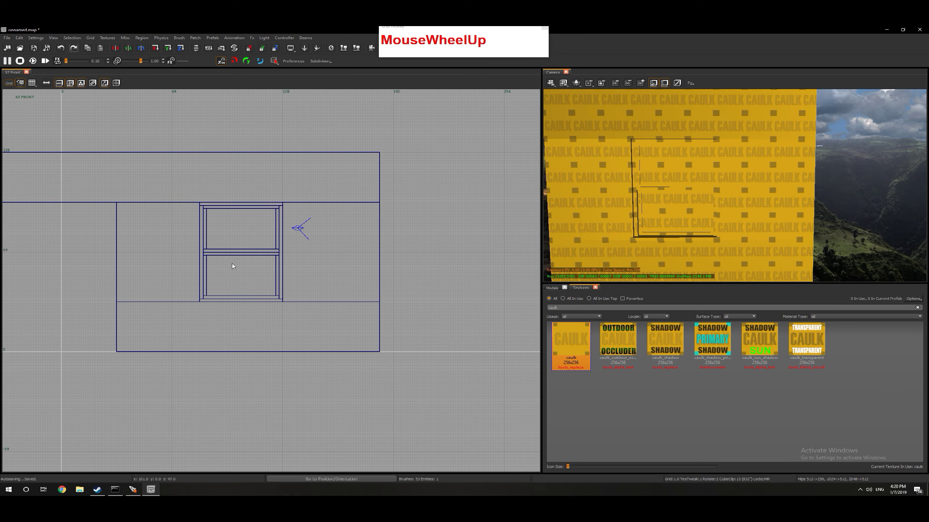
pyautogui.moveTo(200, 205)
pyautogui.mouseDown()
pyautogui.moveTo(284, 283)
pyautogui.moveTo(267, 322)
pyautogui.moveTo(230, 302)
pyautogui.moveTo(288, 302)
pyautogui.mouseUp()
pyautogui.press('Tab')
pyautogui.rightClick(271, 301)
pyautogui.moveTo(309, 303)
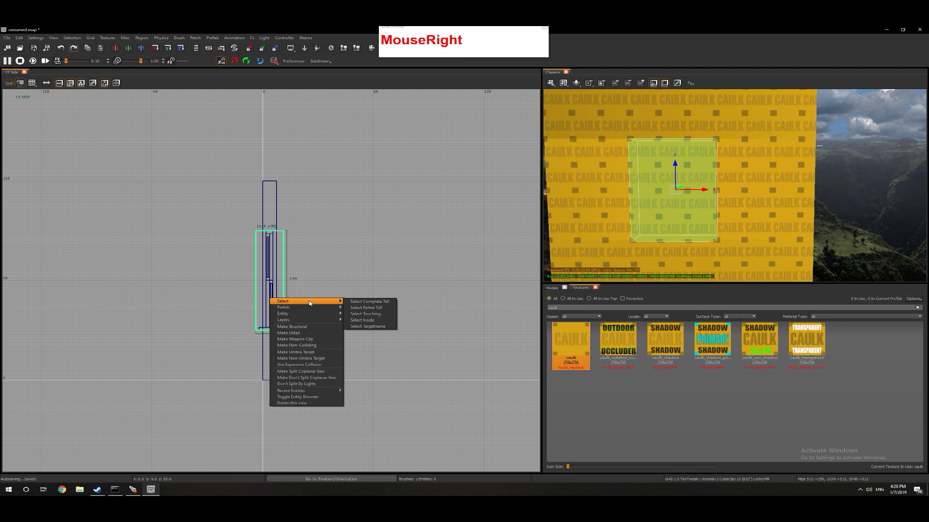
pyautogui.click(365, 321)
# - Unhide the rest of the house and copy the complete window into the empty opening on the other side of the doorway
pyautogui.press('Tab')
pyautogui.press('Tab')
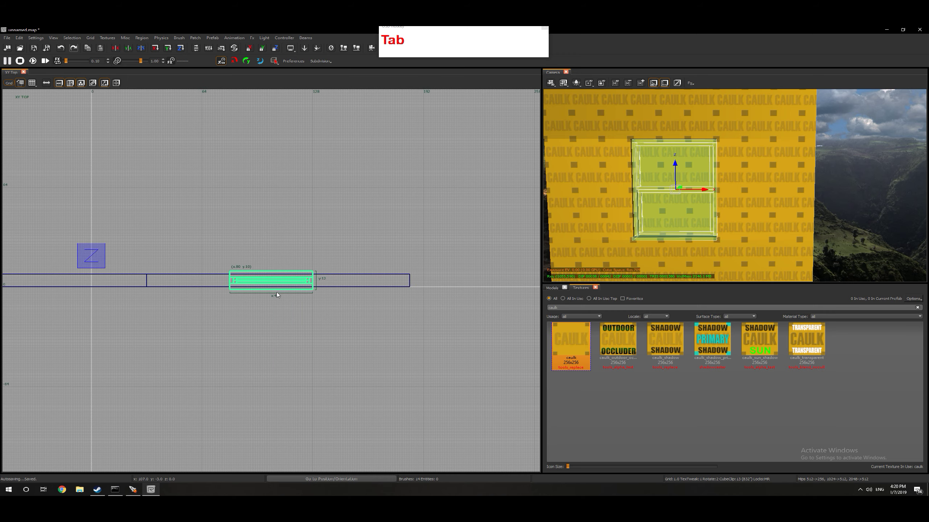
pyautogui.scroll(-3, 189, 359)
pyautogui.scroll(2, 175, 362)
pyautogui.press('shift')
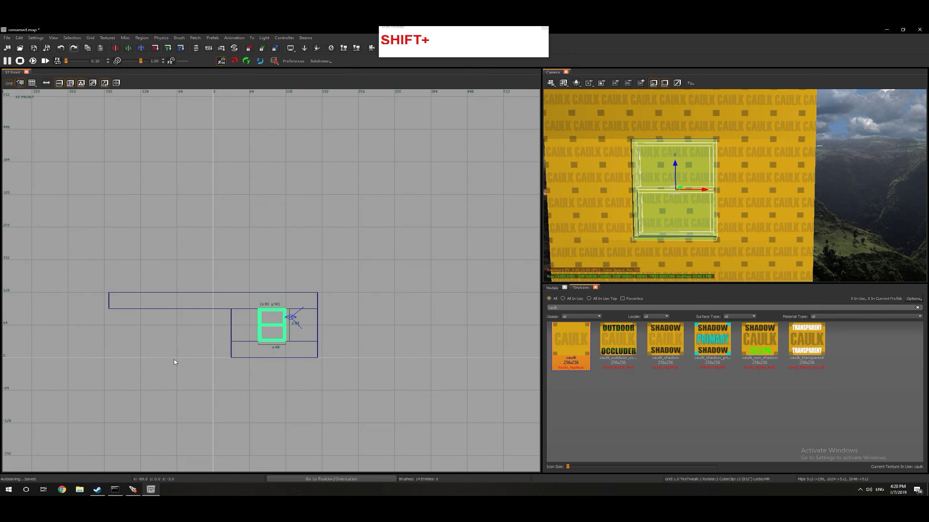
pyautogui.hotkey('shift', 'h')
pyautogui.scroll(6, 165, 362)
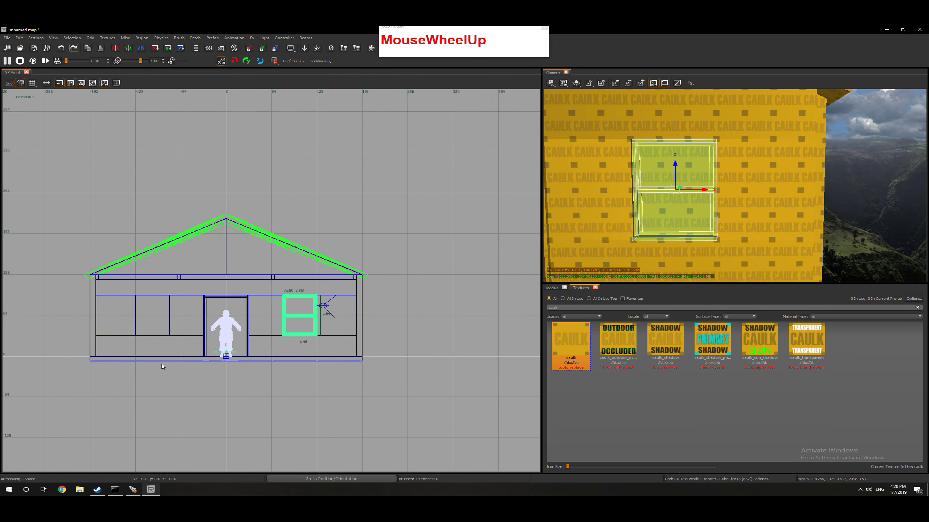
pyautogui.scroll(-2, 222, 362)
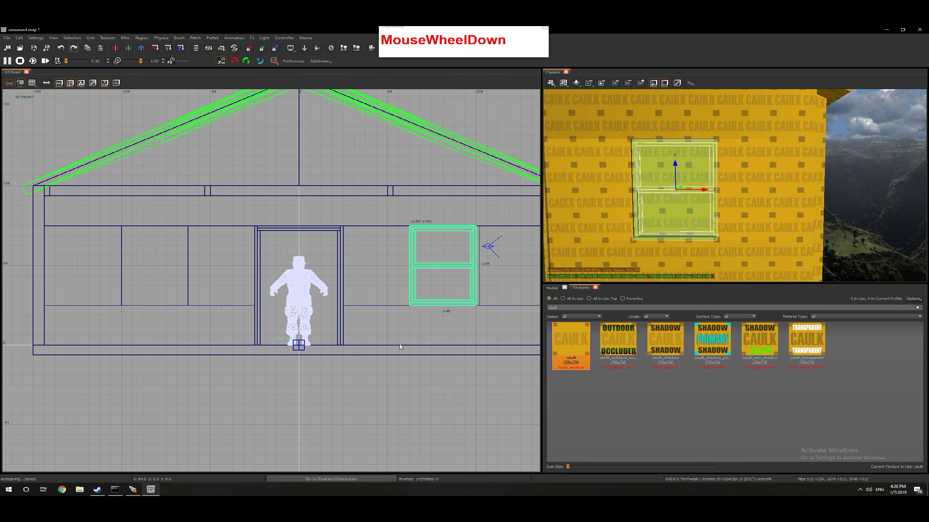
pyautogui.moveTo(457, 346)
pyautogui.keyDown('alt'); pyautogui.mouseDown()
pyautogui.moveTo(178, 348)
pyautogui.moveTo(448, 337)
pyautogui.mouseUp(); pyautogui.keyUp('alt')
pyautogui.press('space')
# - Place two window copies, rotated 90 degrees, on the house's right side wall, 128 units apart
pyautogui.moveTo(640, 238); pyautogui.dragTo(614, 223, button='right')
pyautogui.press('Tab')
pyautogui.press('Tab')
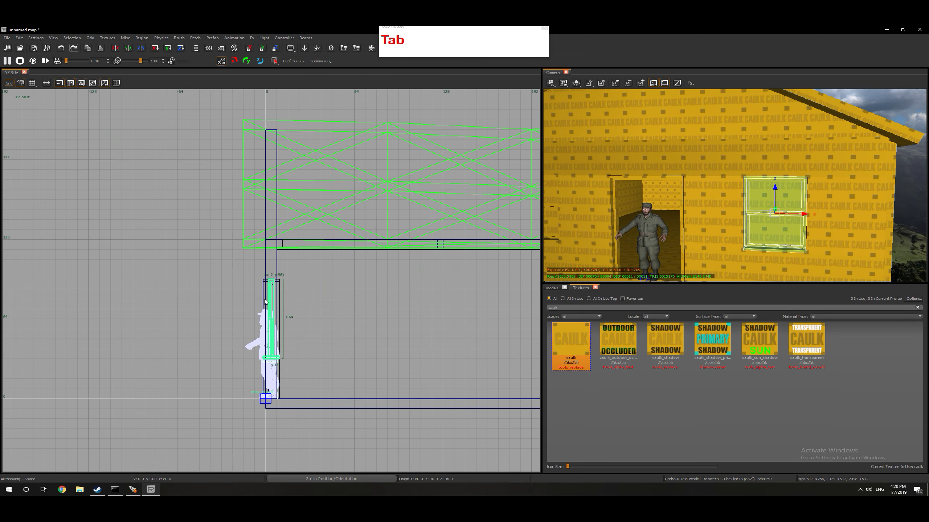
pyautogui.scroll(-3, 260, 384)
pyautogui.scroll(3, 294, 253)
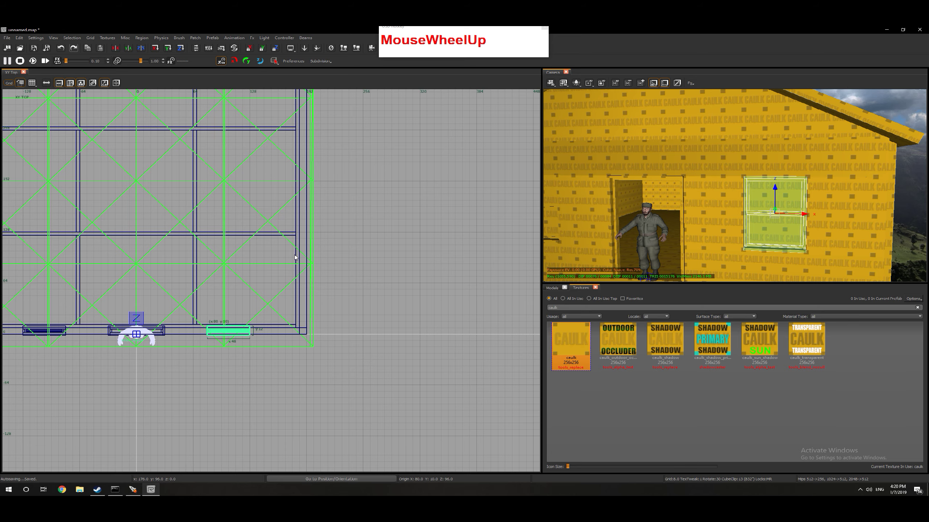
pyautogui.hotkey('shift', 'd')
pyautogui.moveTo(261, 365)
pyautogui.keyDown('alt'); pyautogui.mouseDown()
pyautogui.moveTo(300, 261)
pyautogui.moveTo(316, 248)
pyautogui.mouseUp(); pyautogui.keyUp('alt')
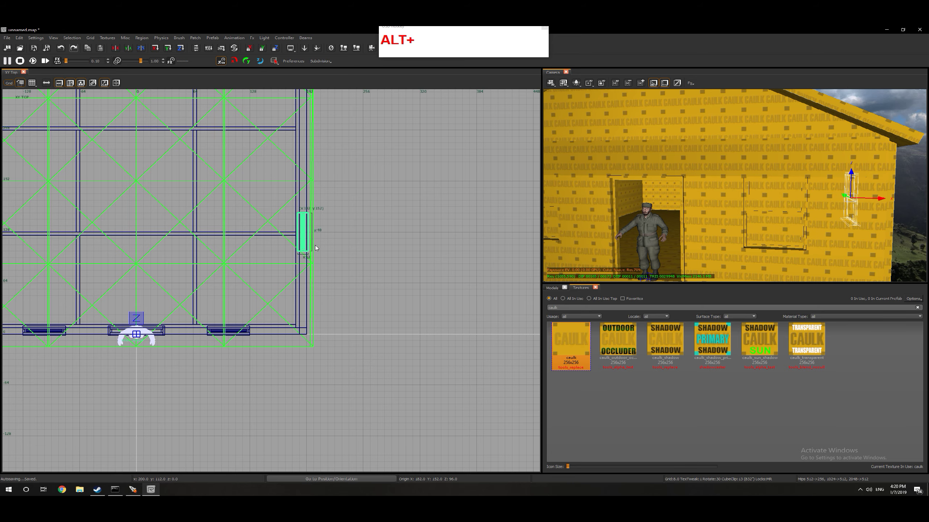
pyautogui.scroll(3, 316, 248)
pyautogui.moveTo(325, 352)
pyautogui.keyDown('alt'); pyautogui.mouseDown()
pyautogui.moveTo(357, 315)
pyautogui.moveTo(336, 258)
pyautogui.mouseUp(); pyautogui.keyUp('alt')
pyautogui.scroll(-3, 323, 279)
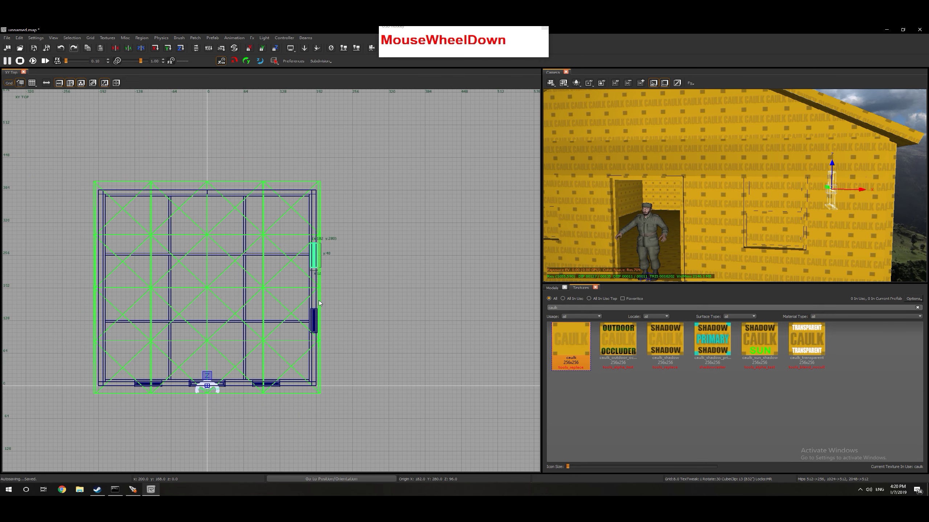
# - Place two more window copies, rotated 180 degrees from the right-hand ones, at matching positions on the left side wall
pyautogui.hotkey('shift', 'd')
pyautogui.hotkey('shift', 'd')
pyautogui.moveTo(380, 288)
pyautogui.keyDown('alt'); pyautogui.mouseDown()
pyautogui.moveTo(186, 273)
pyautogui.moveTo(151, 285)
pyautogui.moveTo(137, 256)
pyautogui.moveTo(135, 265)
pyautogui.moveTo(186, 311)
pyautogui.moveTo(200, 367)
pyautogui.mouseUp(); pyautogui.keyUp('alt')
pyautogui.scroll(4, 151, 285)
pyautogui.scroll(-3, 132, 275)
pyautogui.scroll(2, 175, 267)
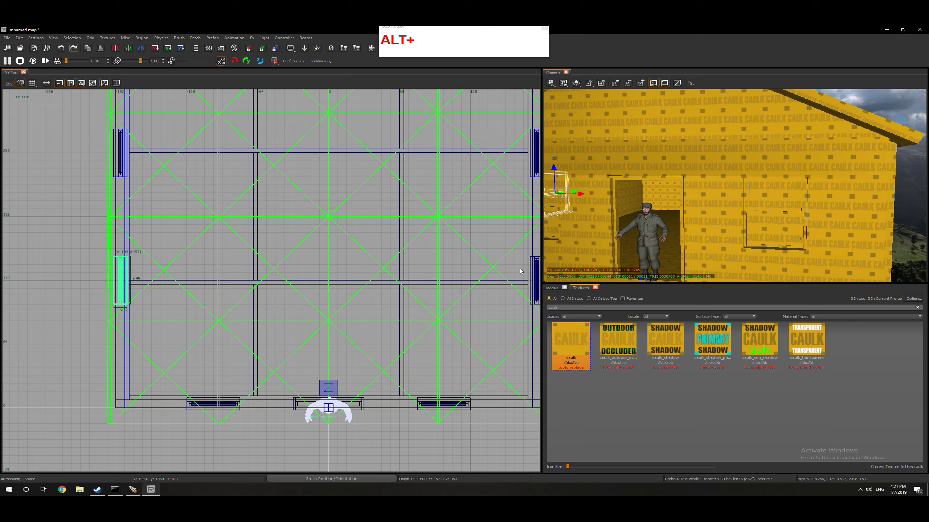
# - Select both side walls and split them vertically with the clipper along the front-side edge of the windows nearest the house front
pyautogui.press('Escape')
pyautogui.moveTo(605, 232)
pyautogui.mouseDown(button='right')
pyautogui.moveTo(621, 222)
pyautogui.moveTo(695, 232)
pyautogui.mouseUp(button='right')
pyautogui.keyDown('shift'); pyautogui.click(621, 223); pyautogui.keyUp('shift')
pyautogui.keyDown('shift'); pyautogui.click(656, 227); pyautogui.keyUp('shift')
pyautogui.hotkey('ctrl', 'Tab')
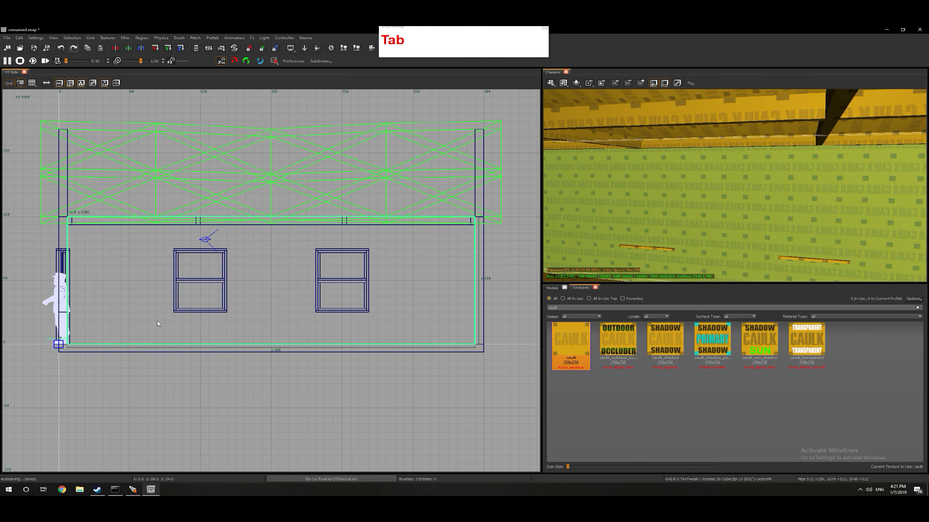
pyautogui.scroll(-2, 228, 364)
pyautogui.scroll(2, 210, 319)
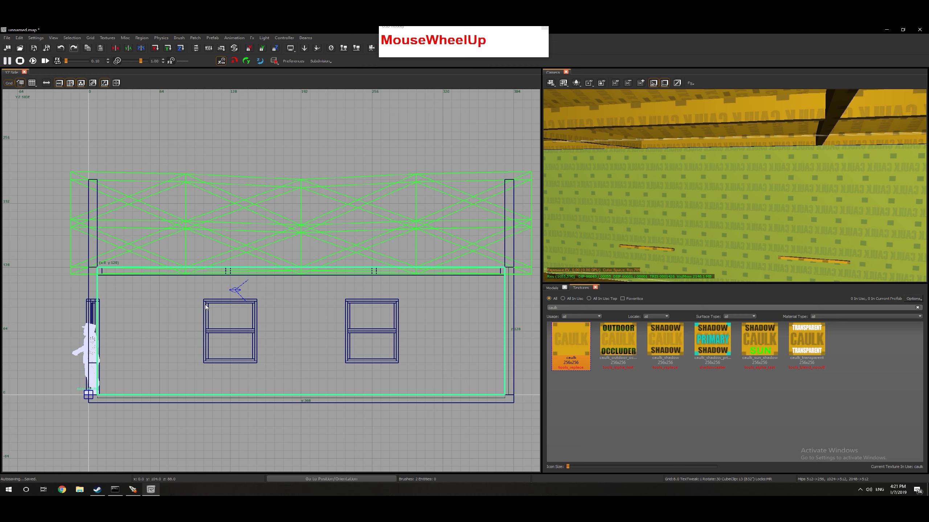
pyautogui.press('x')
pyautogui.click(203, 307)
pyautogui.click(203, 325)
pyautogui.hotkey('shift', 'Return')
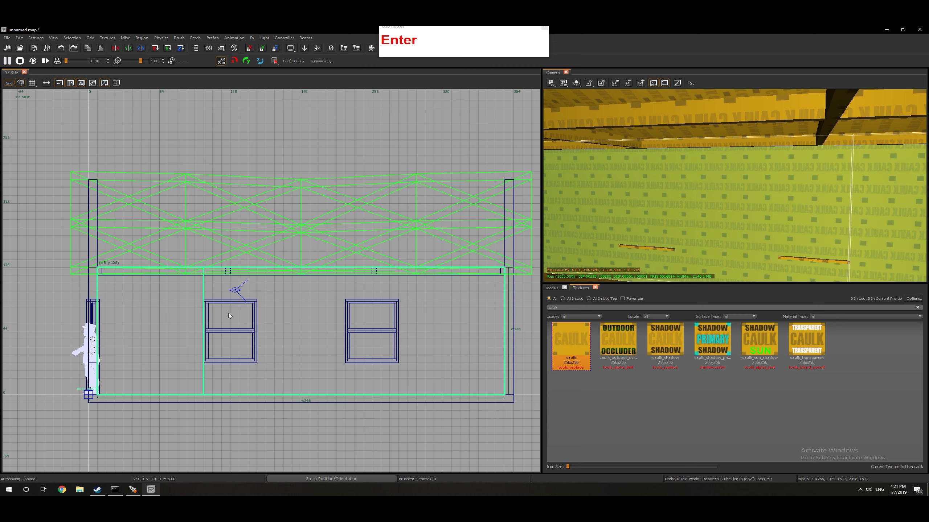
# - Split both side walls vertically along the rear edge of the windows nearest the house front
pyautogui.click(258, 303)
pyautogui.click(258, 327)
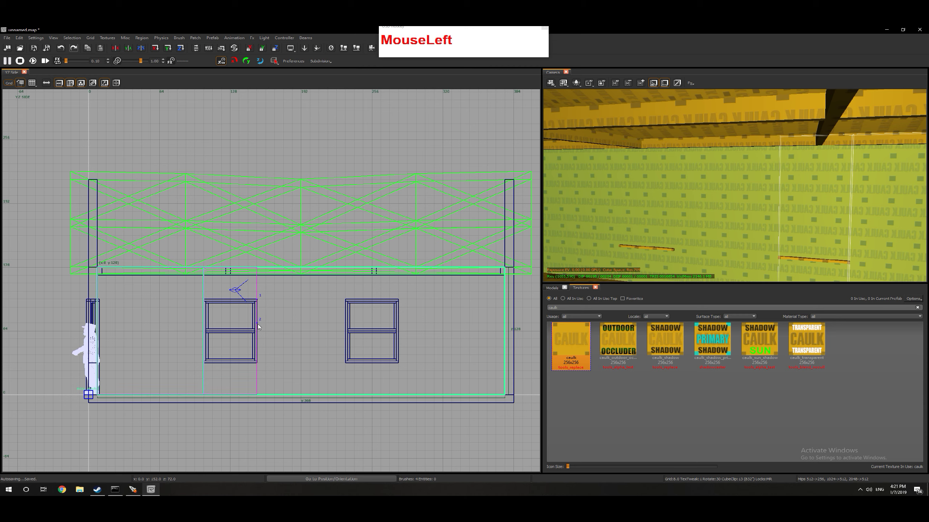
pyautogui.hotkey('shift', 'Return')
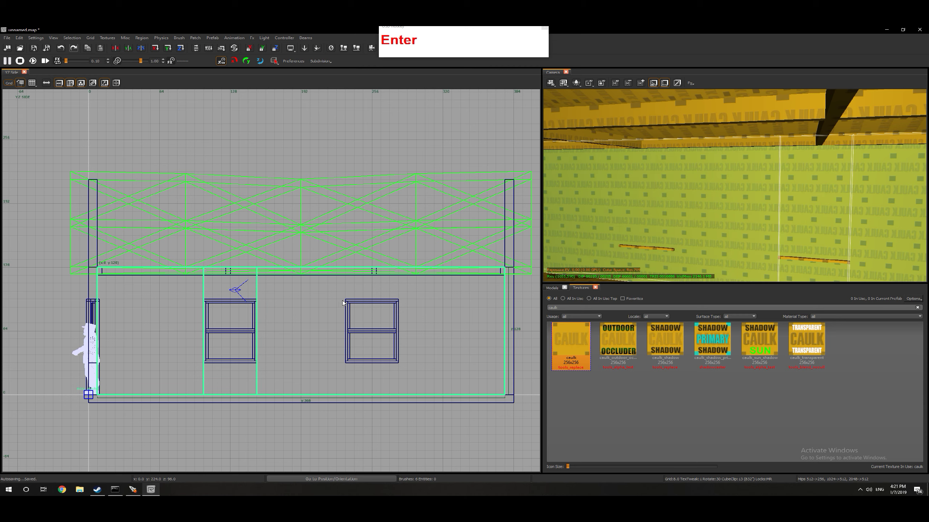
# - Split both side walls vertically along the front and rear edges of the windows nearest the house rear
pyautogui.click(346, 303)
pyautogui.click(344, 324)
pyautogui.hotkey('shift', 'Return')
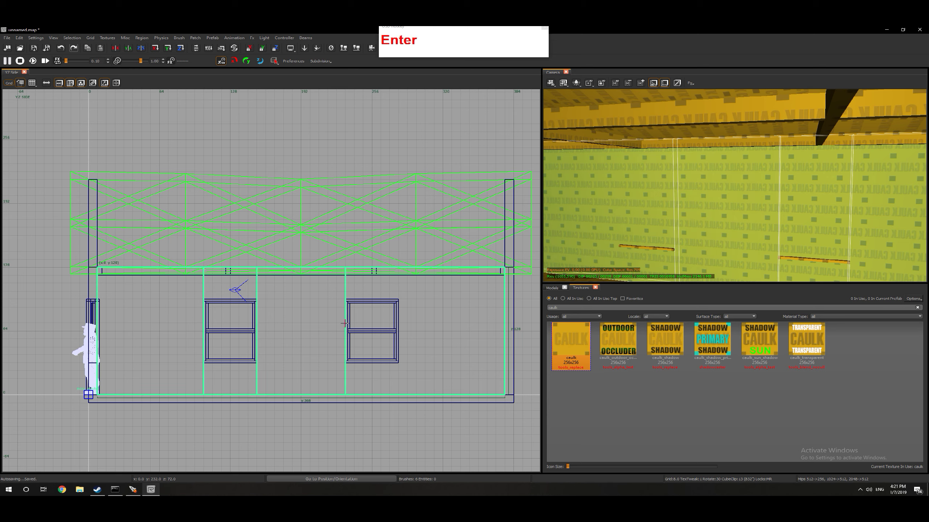
pyautogui.click(400, 304)
pyautogui.click(401, 311)
pyautogui.hotkey('shift', 'Return')
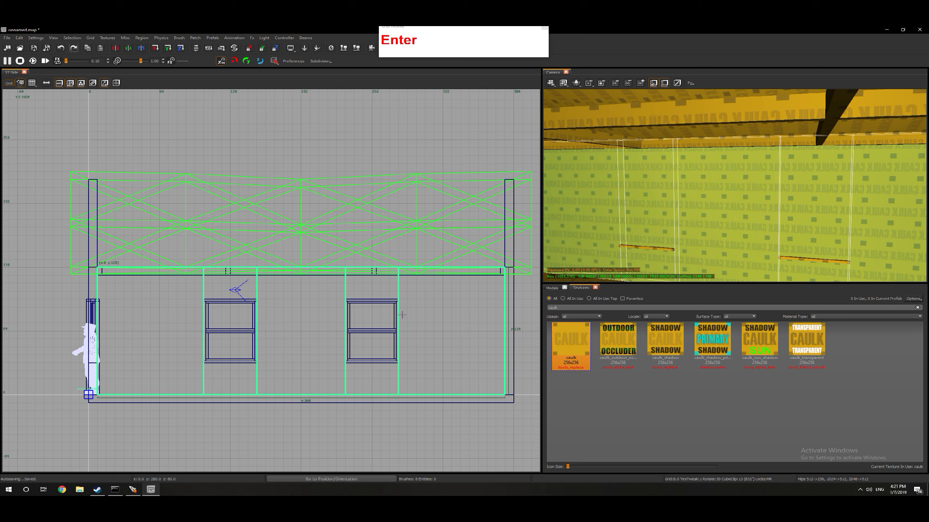
# - Select the four wall sections at the side windows and raise their lower edges 96 units to the window tops
pyautogui.press('Escape')
pyautogui.keyDown('shift'); pyautogui.click(654, 203); pyautogui.keyUp('shift')
pyautogui.keyDown('shift'); pyautogui.click(815, 205); pyautogui.keyUp('shift')
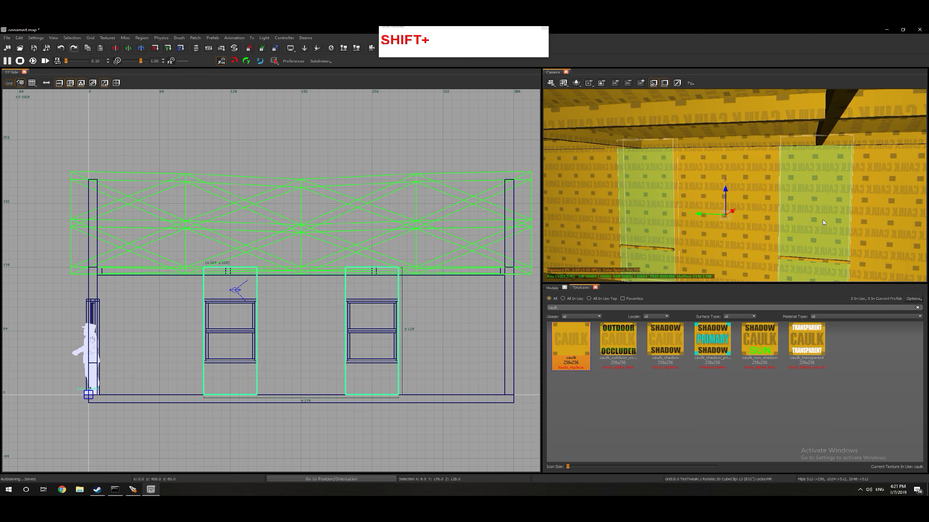
pyautogui.rightClick(816, 205)
pyautogui.keyDown('shift'); pyautogui.click(686, 200); pyautogui.keyUp('shift')
pyautogui.keyDown('shift'); pyautogui.click(803, 199); pyautogui.keyUp('shift')
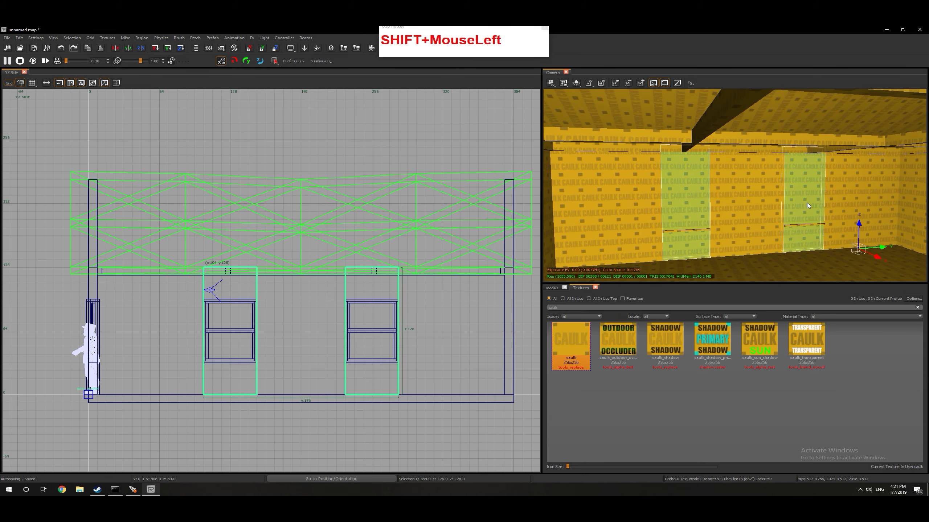
pyautogui.moveTo(225, 428); pyautogui.dragTo(222, 335)
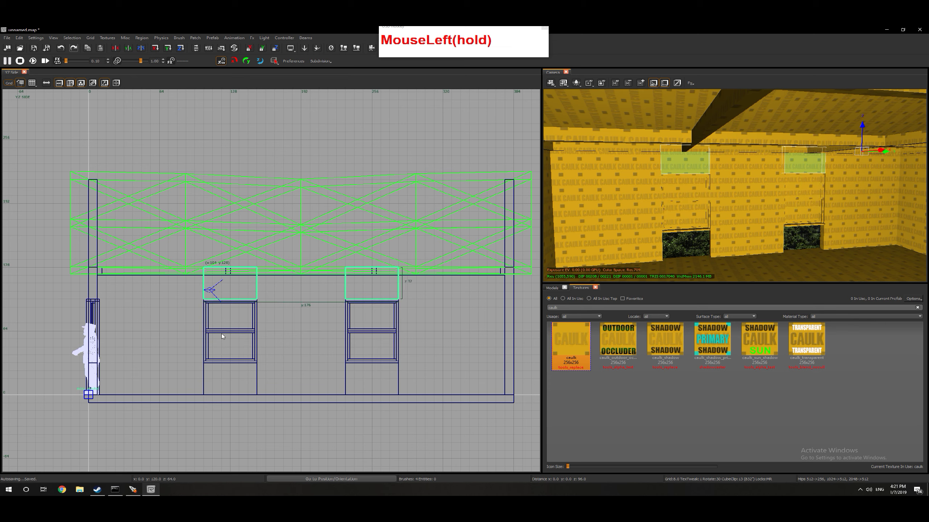
# - Duplicate the wall sections above the side windows and place the copies directly below the windows, down to the floor
pyautogui.moveTo(227, 279); pyautogui.dragTo(219, 382)
pyautogui.moveTo(254, 356); pyautogui.dragTo(254, 356)
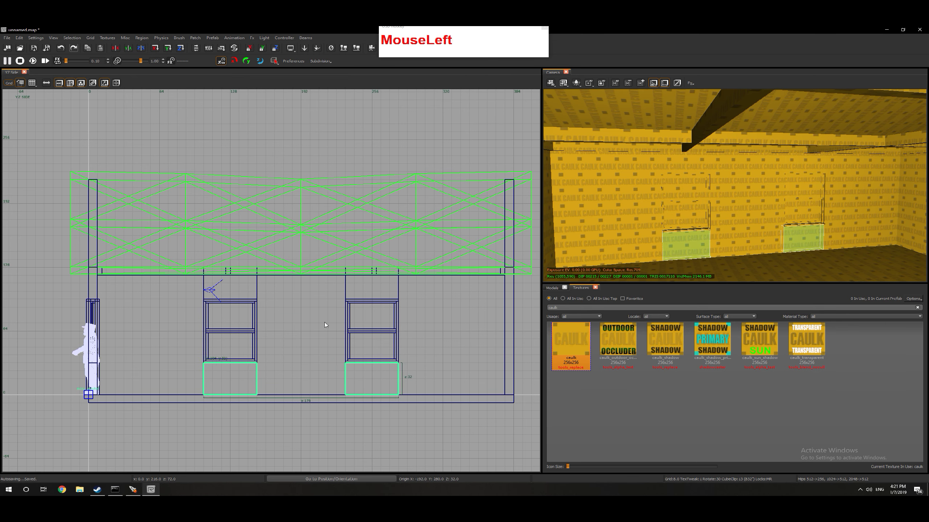
pyautogui.press('Escape')
# - Draw a post about 10 units square over the house's front-left corner and raise its top to the roof
pyautogui.moveTo(735, 184); pyautogui.dragTo(735, 185, button='right')
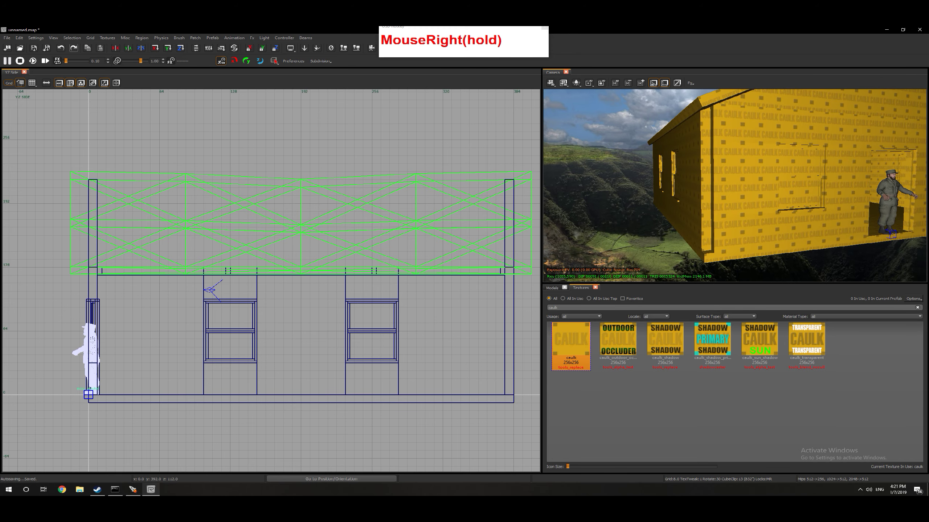
pyautogui.scroll(-3, 310, 307)
pyautogui.hotkey('ctrl', 'Tab')
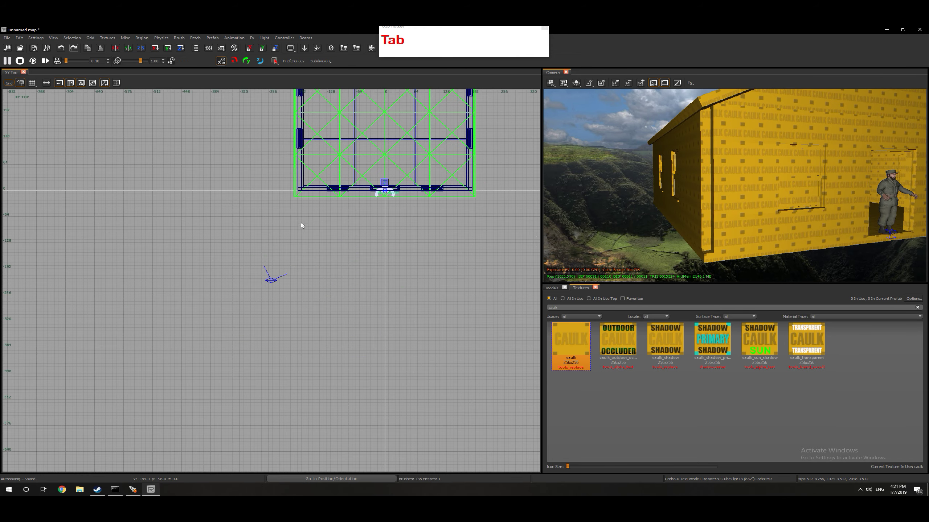
pyautogui.scroll(4, 299, 199)
pyautogui.scroll(4, 294, 154)
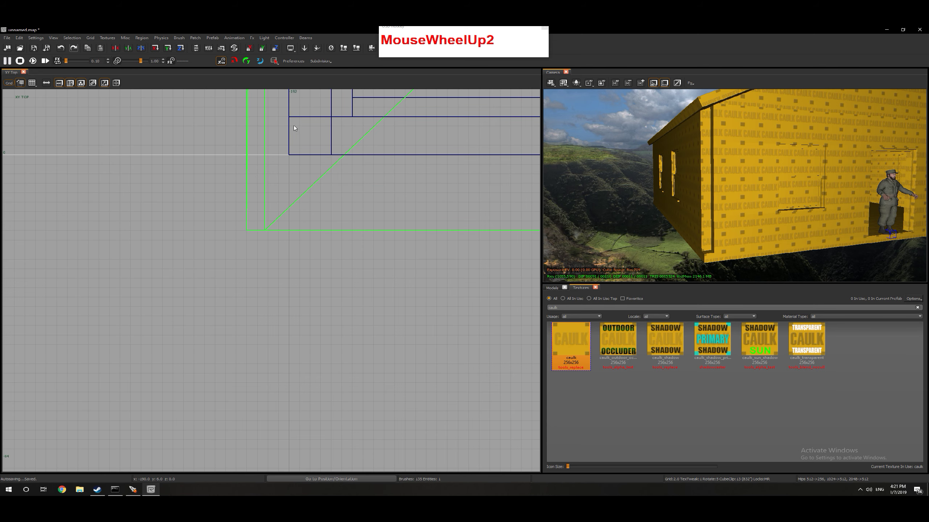
pyautogui.moveTo(280, 118)
pyautogui.mouseDown()
pyautogui.moveTo(333, 144)
pyautogui.moveTo(280, 190)
pyautogui.moveTo(280, 90)
pyautogui.moveTo(259, 343)
pyautogui.mouseUp()
pyautogui.hotkey('ctrl', 'Tab')
pyautogui.scroll(-4, 282, 249)
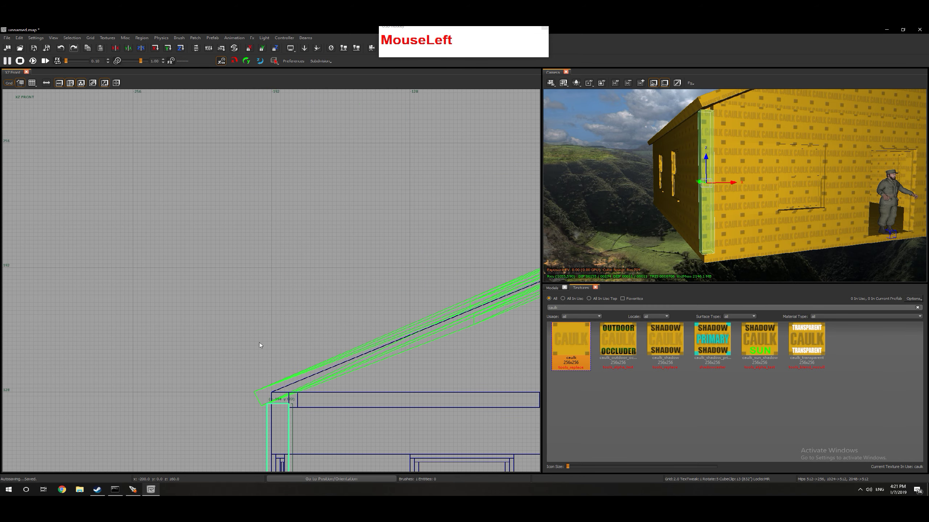
pyautogui.moveTo(278, 395); pyautogui.dragTo(278, 381)
# - Draw a matching 10 x 10 unit post over the front-right corner, projecting 2 units beyond the walls
pyautogui.moveTo(608, 277); pyautogui.dragTo(633, 269, button='right')
pyautogui.scroll(-5, 230, 338)
pyautogui.press('Tab')
pyautogui.scroll(-2, 235, 337)
pyautogui.scroll(3, 255, 266)
pyautogui.scroll(2, 255, 267)
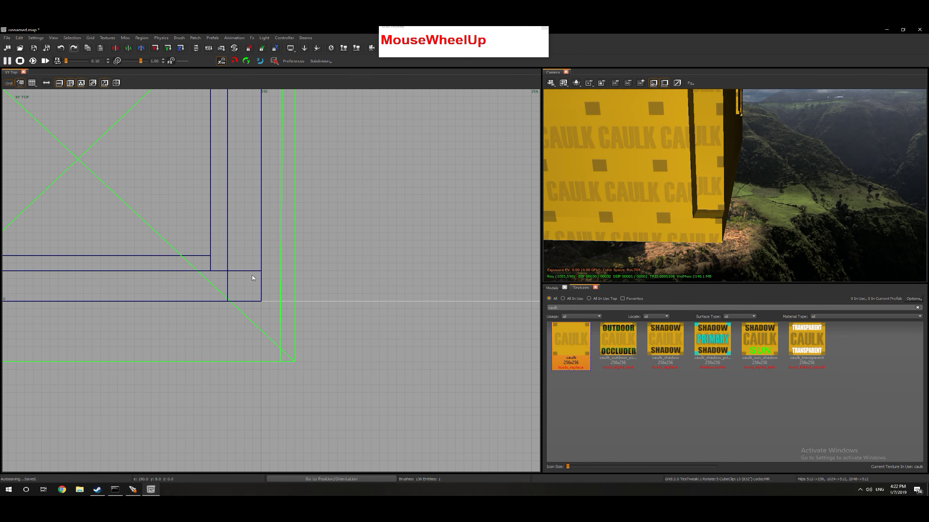
pyautogui.moveTo(236, 274); pyautogui.dragTo(270, 300)
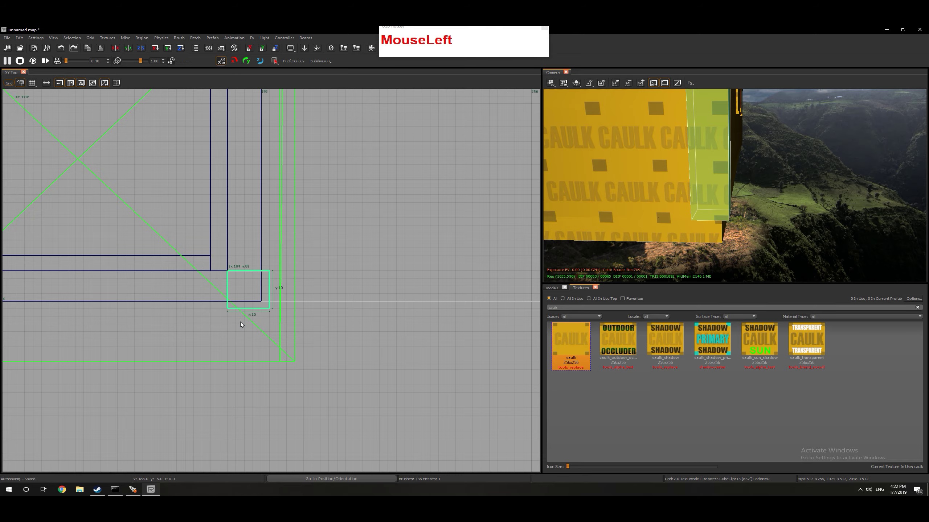
# - Duplicate the front-right corner post and place the copy over the rear-right corner of the house
pyautogui.scroll(-4, 240, 322)
pyautogui.press('space')
pyautogui.moveTo(264, 338)
pyautogui.keyDown('alt'); pyautogui.mouseDown()
pyautogui.moveTo(270, 165)
pyautogui.moveTo(245, 184)
pyautogui.mouseUp(); pyautogui.keyUp('alt')
pyautogui.scroll(4, 251, 146)
pyautogui.scroll(-6, 246, 184)
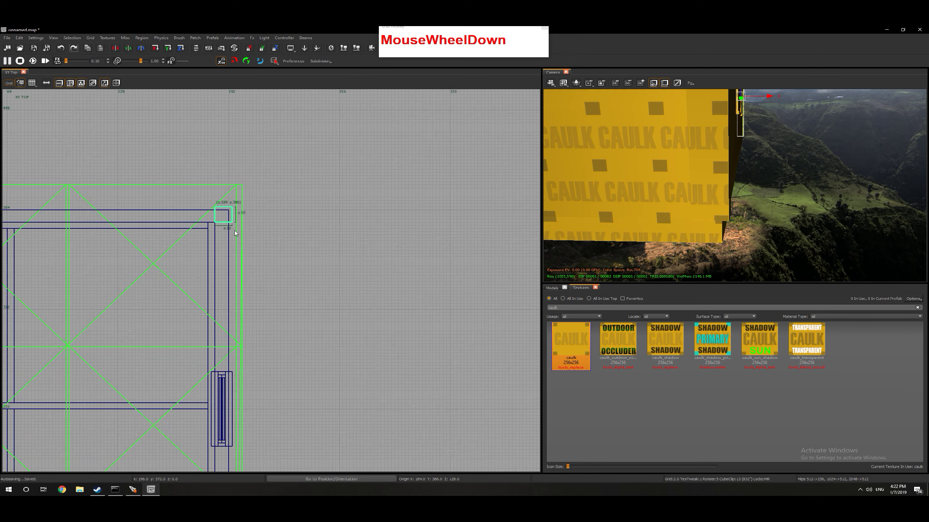
# - Duplicate the rear-right corner post and place the copy over the rear-left corner of the house
pyautogui.scroll(4, 98, 260)
pyautogui.press('space')
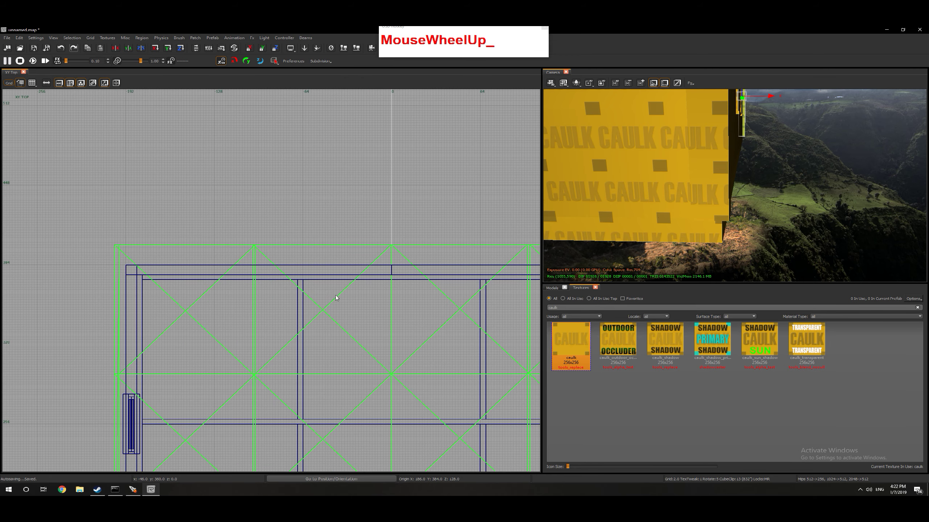
pyautogui.moveTo(387, 314)
pyautogui.keyDown('alt'); pyautogui.mouseDown()
pyautogui.moveTo(136, 315)
pyautogui.moveTo(162, 316)
pyautogui.mouseUp(); pyautogui.keyUp('alt')
pyautogui.moveTo(599, 203)
pyautogui.mouseDown(button='right')
pyautogui.moveTo(654, 220)
pyautogui.moveTo(629, 204)
pyautogui.moveTo(625, 183)
pyautogui.moveTo(629, 210)
pyautogui.moveTo(632, 183)
pyautogui.mouseUp(button='right')
pyautogui.press('Escape')
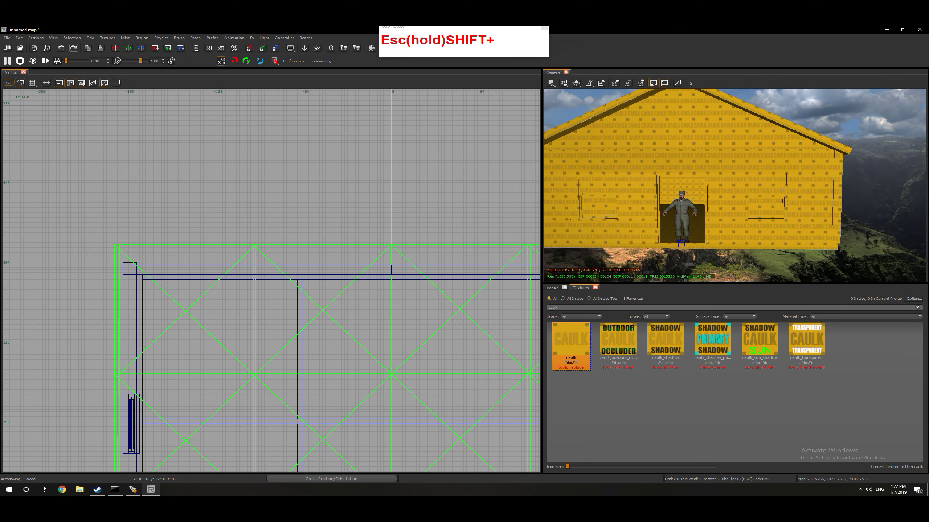
# - Select both halves of the front gable and split them horizontally with the clipper at a height of 176 units
pyautogui.keyDown('shift'); pyautogui.click(677, 113); pyautogui.keyUp('shift')
pyautogui.keyDown('shift'); pyautogui.click(691, 124); pyautogui.keyUp('shift')
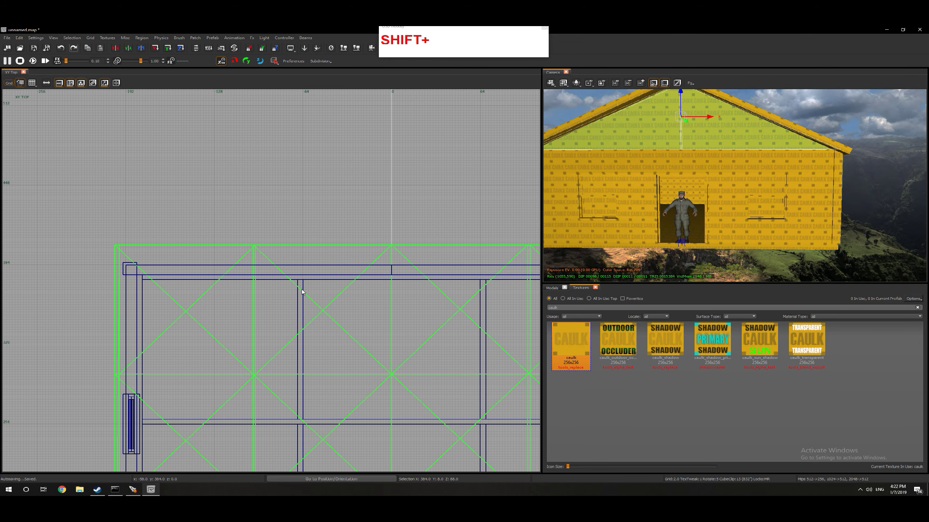
pyautogui.press('Tab')
pyautogui.scroll(4, 238, 289)
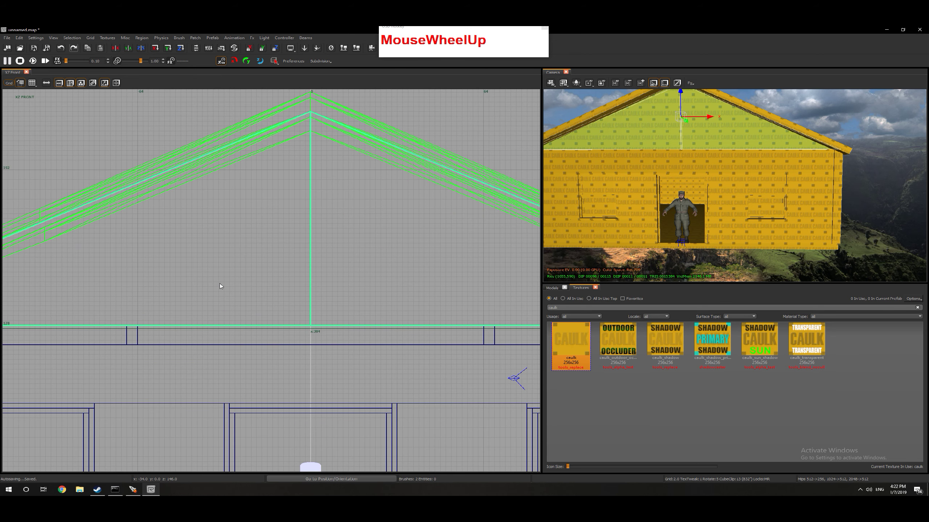
pyautogui.press('x')
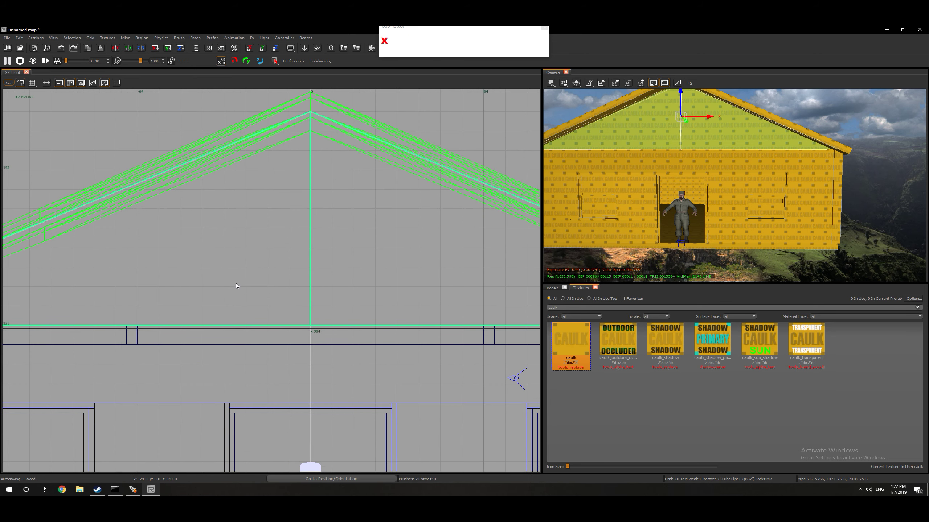
pyautogui.click(245, 208)
pyautogui.click(359, 208)
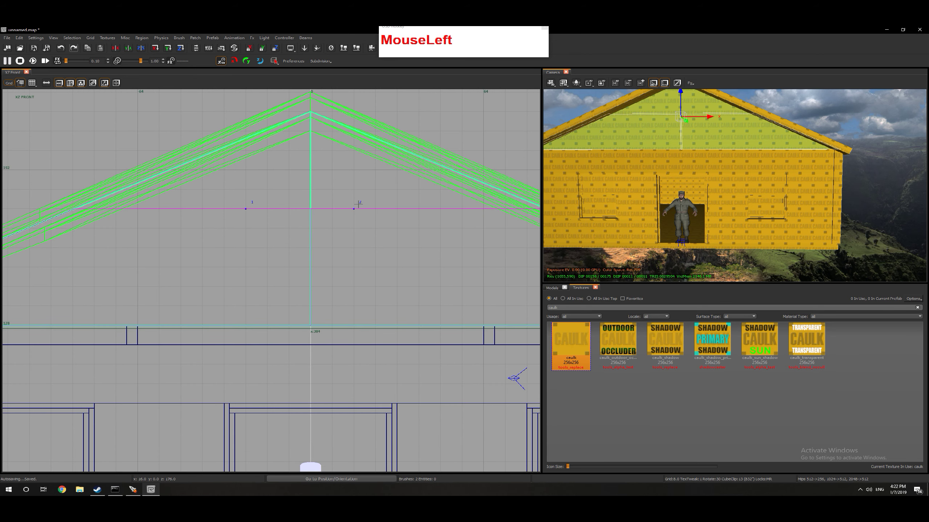
pyautogui.press('Return')
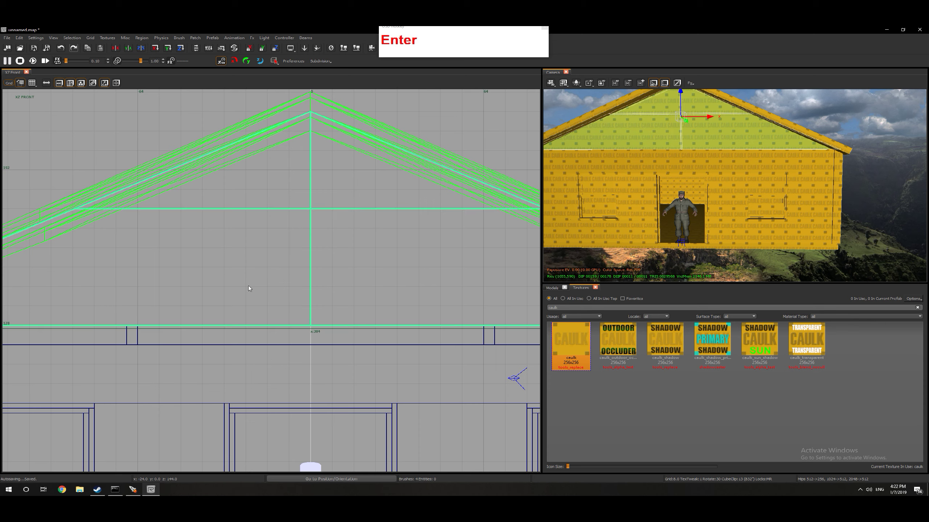
# - Split the front gable halves horizontally again at a height of 144 units
pyautogui.click(248, 286)
pyautogui.click(339, 286)
pyautogui.press('Return')
pyautogui.press('Escape')
# - Pull the inner ends of both middle gable sections back 16 units from the centre line to leave a central opening
pyautogui.keyDown('shift'); pyautogui.click(656, 128); pyautogui.keyUp('shift')
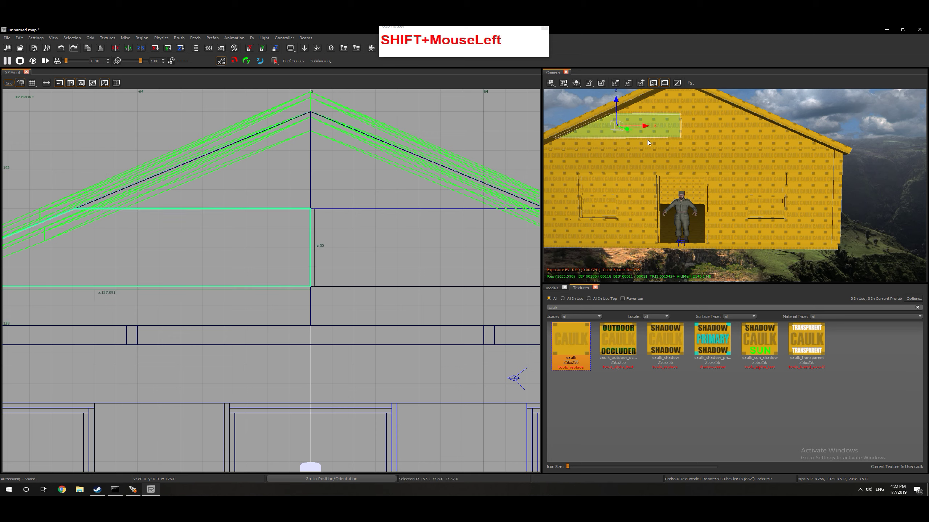
pyautogui.moveTo(369, 248); pyautogui.dragTo(326, 248)
pyautogui.press('Escape')
pyautogui.keyDown('shift'); pyautogui.click(340, 245); pyautogui.keyUp('shift')
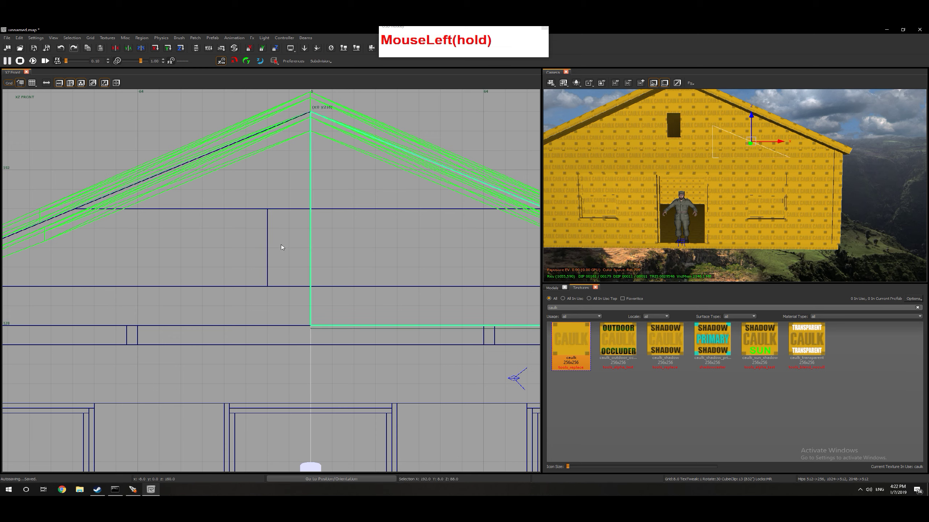
pyautogui.press('Escape')
pyautogui.keyDown('shift'); pyautogui.click(723, 122); pyautogui.keyUp('shift')
pyautogui.moveTo(273, 255); pyautogui.dragTo(306, 253)
pyautogui.press('Escape')
# - Draw a 16 x 16 unit brush in the upper-left quarter of the gable opening and convert it to a bevel patch
pyautogui.scroll(2, 301, 278)
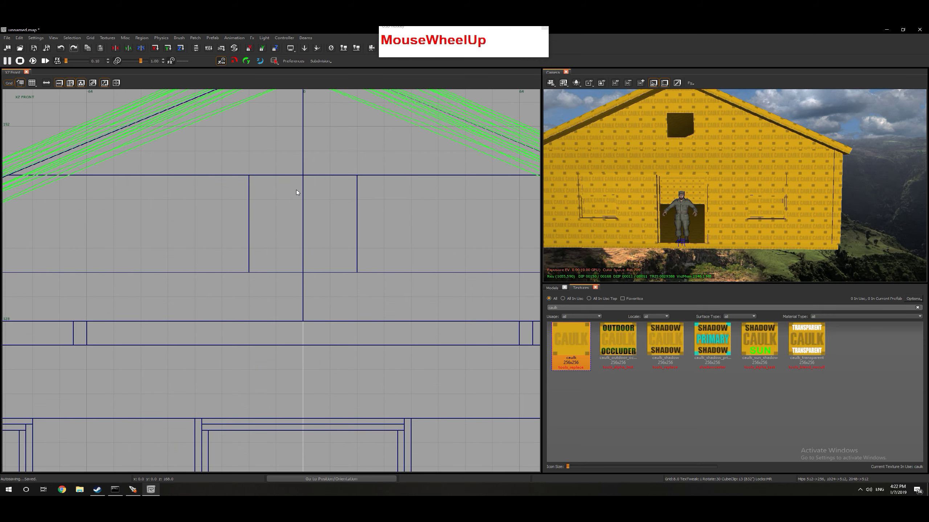
pyautogui.moveTo(255, 198)
pyautogui.mouseDown()
pyautogui.moveTo(288, 220)
pyautogui.moveTo(317, 219)
pyautogui.mouseUp()
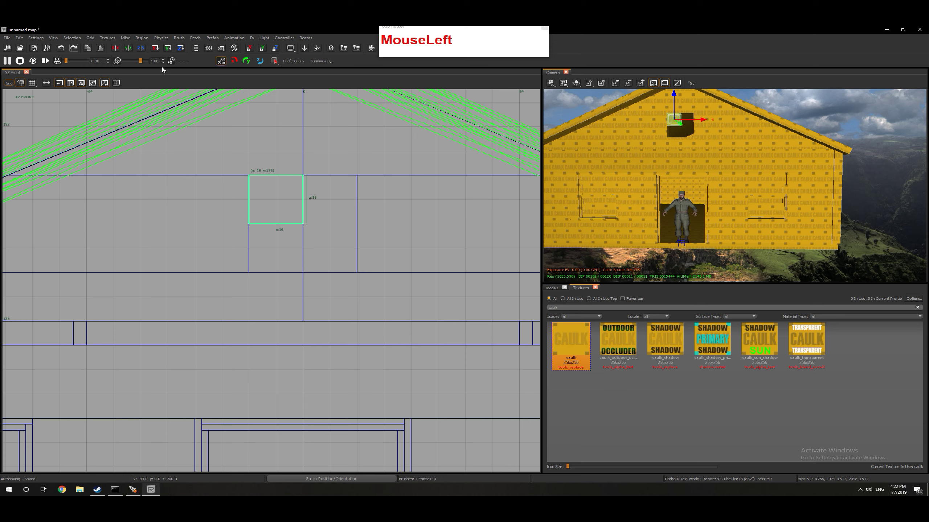
pyautogui.click(194, 38)
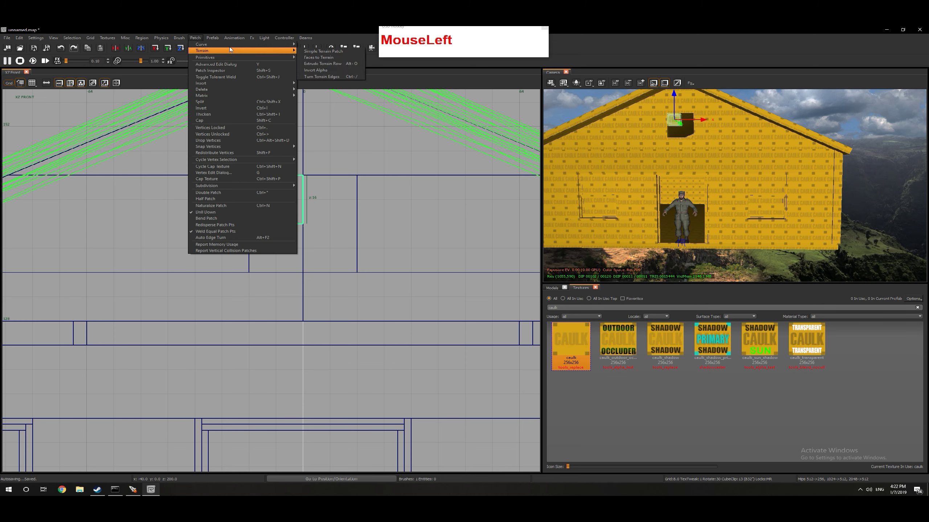
pyautogui.moveTo(285, 57)
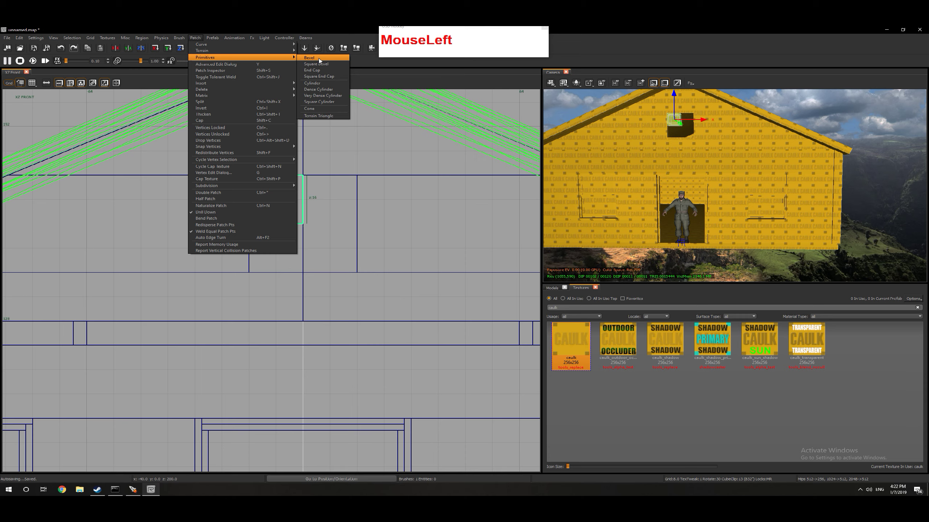
pyautogui.click(320, 58)
pyautogui.moveTo(613, 174)
pyautogui.mouseDown(button='right')
pyautogui.moveTo(585, 142)
pyautogui.moveTo(603, 165)
pyautogui.moveTo(611, 205)
pyautogui.moveTo(600, 165)
pyautogui.mouseUp(button='right')
pyautogui.moveTo(647, 158); pyautogui.dragTo(690, 135, button='right')
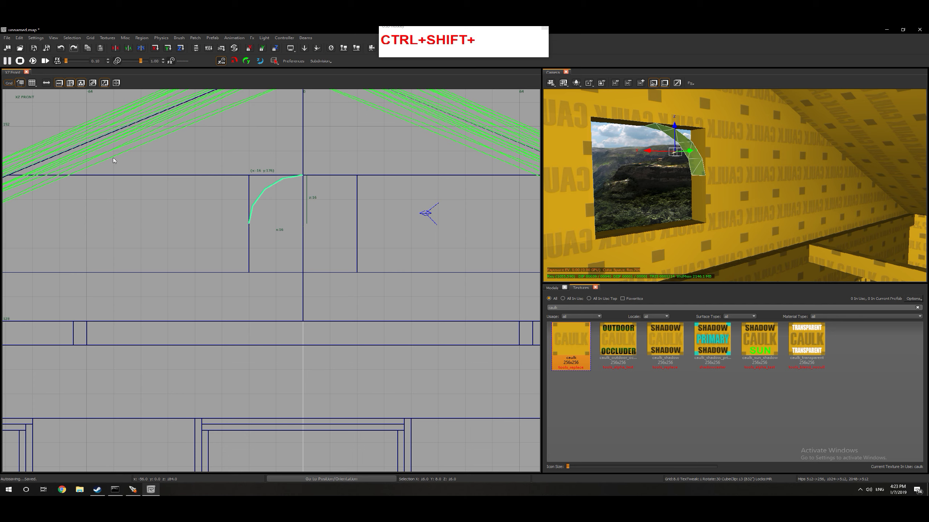
# - Cap the bevel patch with the Inverted Bevel option
pyautogui.hotkey('shift', 'c')
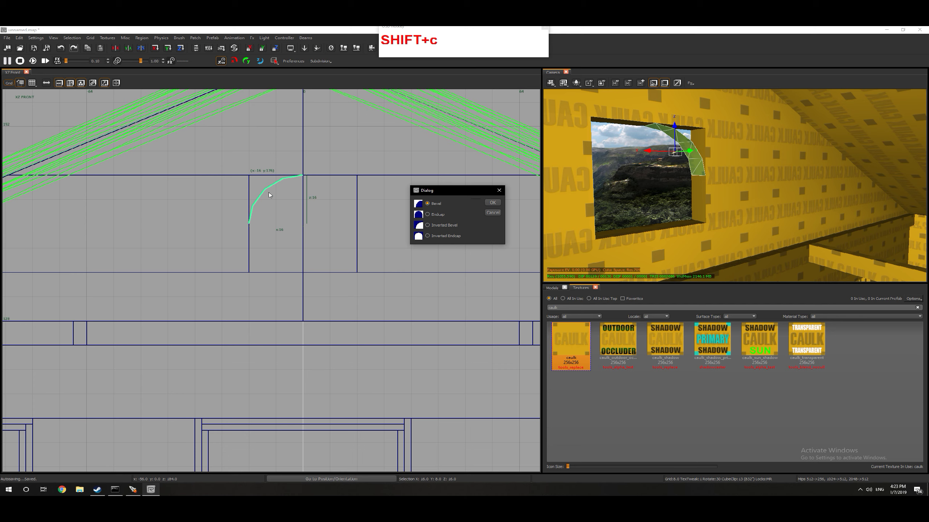
pyautogui.click(433, 227)
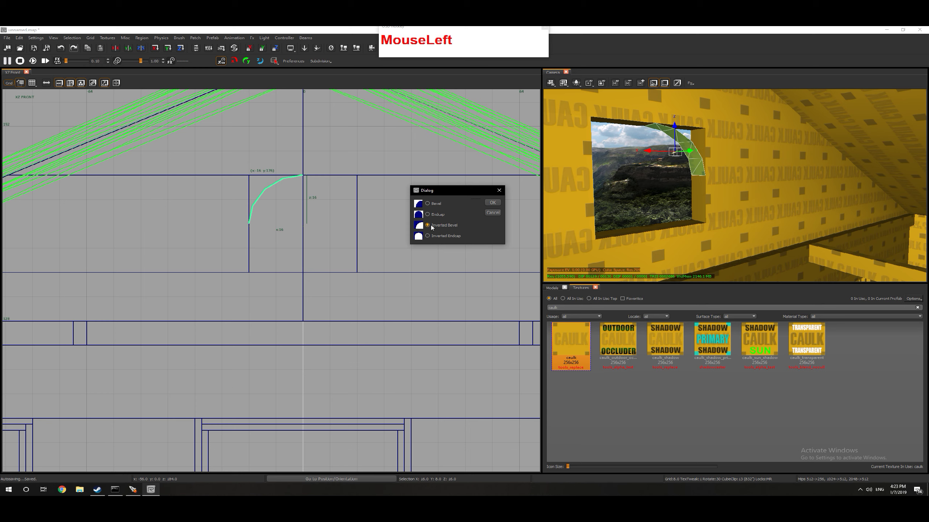
pyautogui.click(493, 203)
pyautogui.moveTo(714, 189); pyautogui.dragTo(695, 189, button='right')
# - Duplicate the capped bevel and rotate the copy 90 degrees to fit the lower-left corner of the gable opening
pyautogui.press('space')
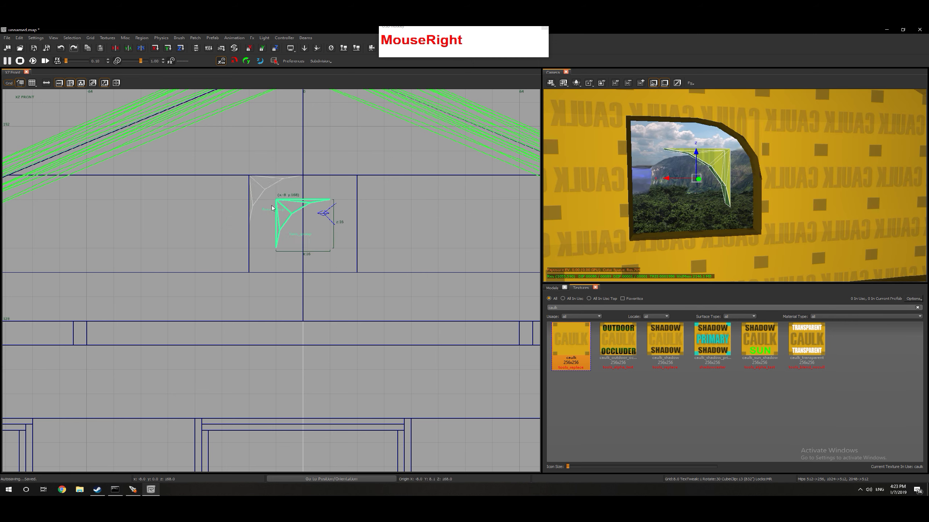
pyautogui.press('r')
pyautogui.moveTo(329, 249)
pyautogui.mouseDown()
pyautogui.moveTo(339, 242)
pyautogui.moveTo(316, 255)
pyautogui.mouseUp()
pyautogui.press('Escape')
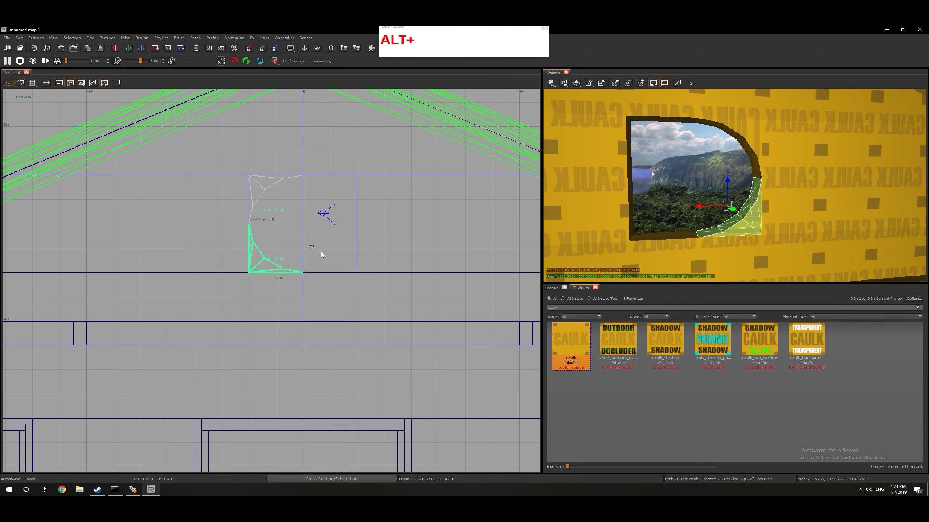
# - Duplicate the lower-left bevel and rotate the copy 90 degrees to fit the opening's lower-right corner
pyautogui.hotkey('ctrl', 'Tab')
pyautogui.hotkey('ctrl', 'Tab')
pyautogui.hotkey('ctrl', 'Tab')
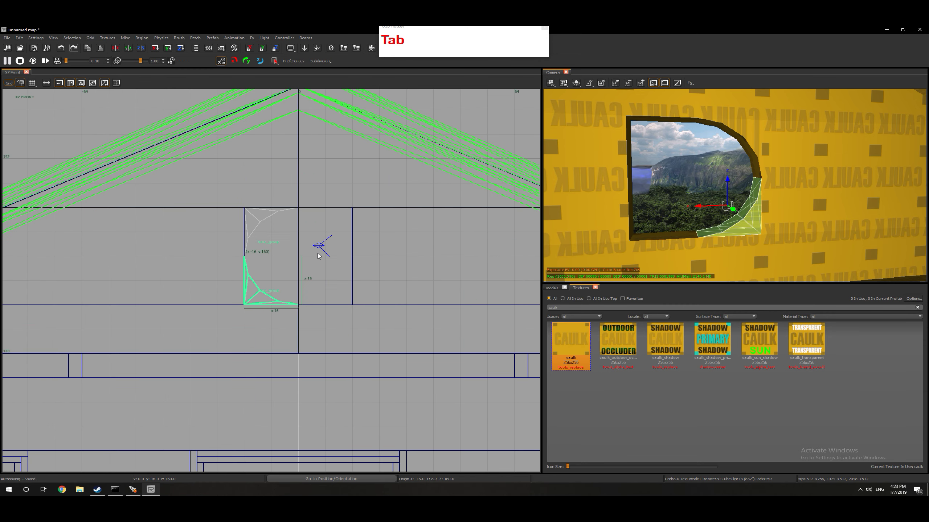
pyautogui.press('space')
pyautogui.press('r')
pyautogui.moveTo(321, 251); pyautogui.dragTo(364, 290)
pyautogui.press('Escape')
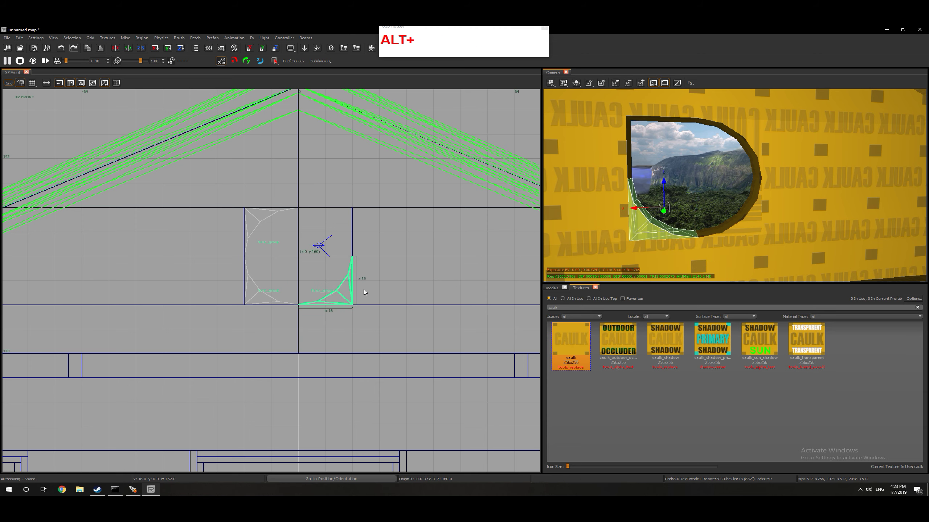
# - Duplicate the lower-right bevel and rotate the copy 90 degrees into the upper-right corner, completing the round opening
pyautogui.hotkey('ctrl', 'Tab')
pyautogui.hotkey('ctrl', 'Tab')
pyautogui.hotkey('ctrl', 'Tab')
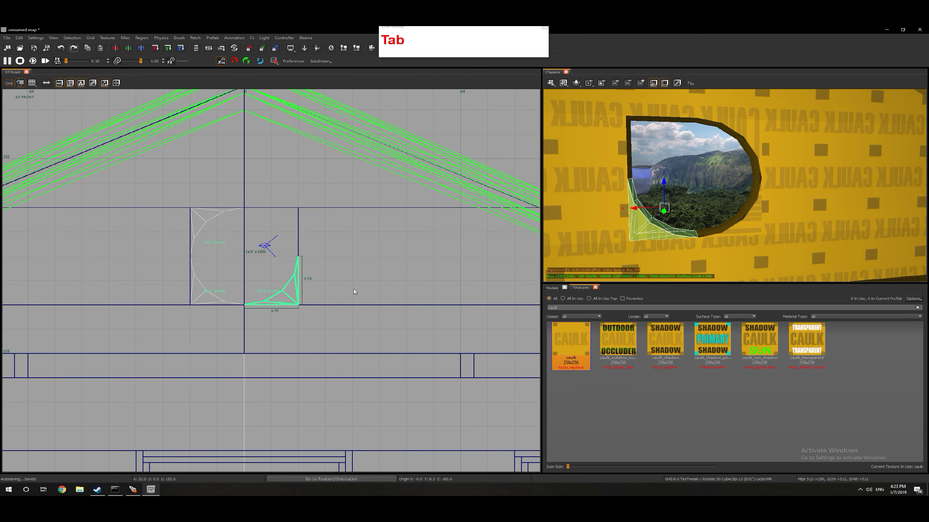
pyautogui.press('space')
pyautogui.moveTo(329, 290); pyautogui.dragTo(328, 292)
pyautogui.press('r')
pyautogui.moveTo(365, 320); pyautogui.dragTo(336, 252)
pyautogui.press('Escape')
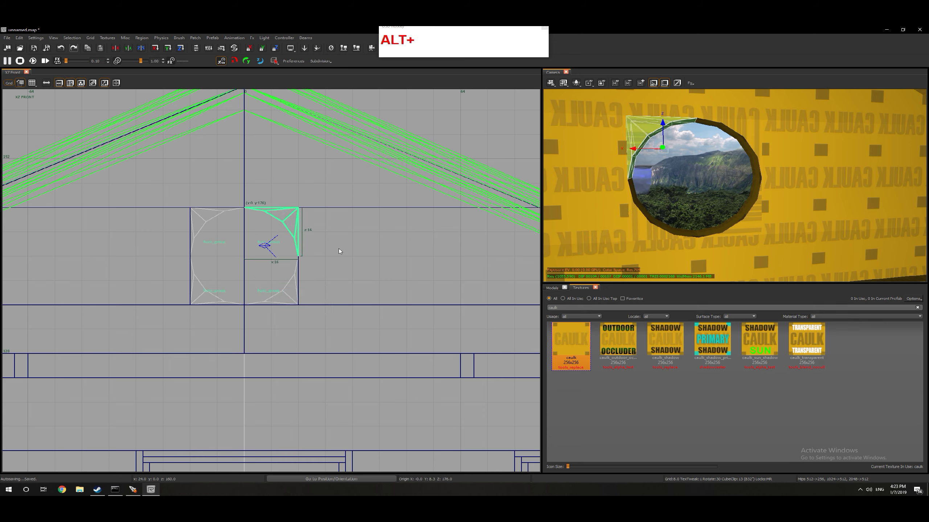
# - Apply the caulk texture to the interior wall and bevel faces surrounding the round gable opening
pyautogui.press('Escape')
pyautogui.moveTo(552, 224); pyautogui.dragTo(551, 223, button='right')
pyautogui.moveTo(675, 147); pyautogui.dragTo(676, 147, button='right')
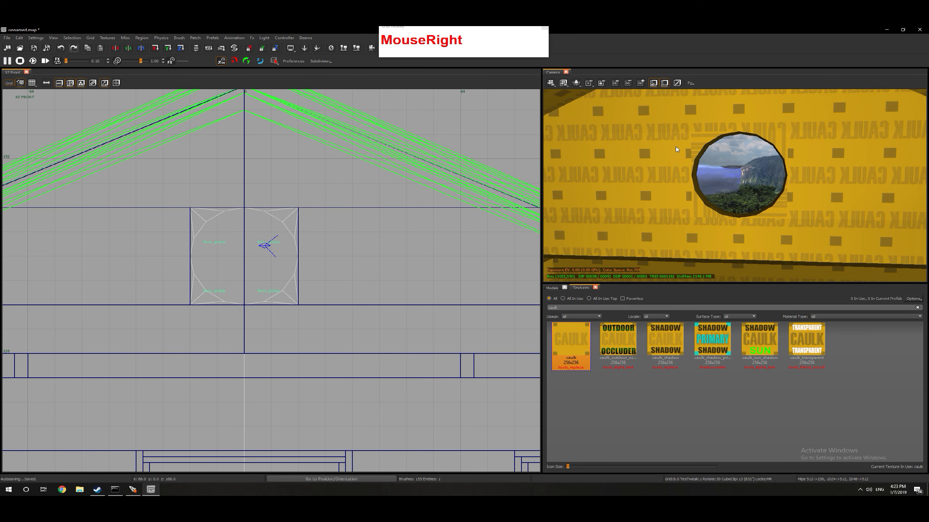
pyautogui.keyDown('ctrl'); pyautogui.keyDown('shift'); pyautogui.click(676, 146); pyautogui.keyUp('shift'); pyautogui.keyUp('ctrl')
pyautogui.keyDown('ctrl'); pyautogui.keyDown('shift'); pyautogui.click(758, 125); pyautogui.keyUp('shift'); pyautogui.keyUp('ctrl')
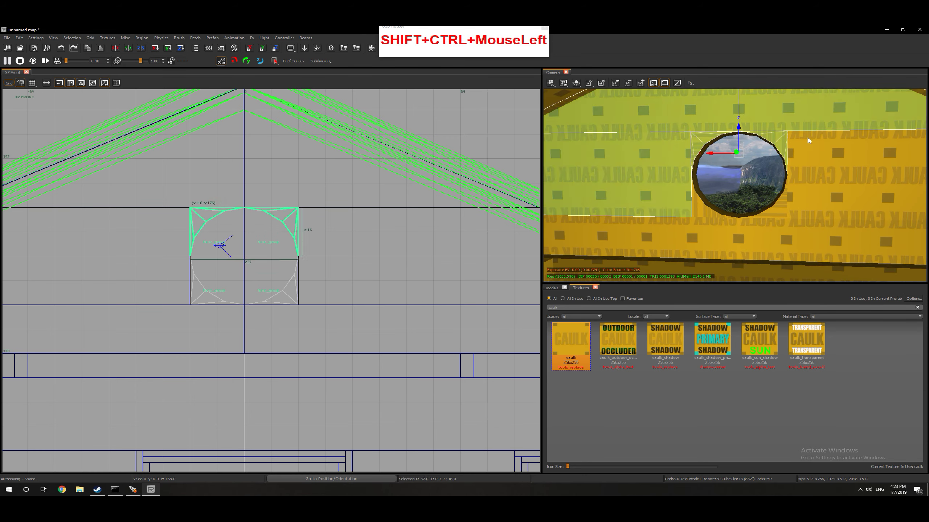
pyautogui.keyDown('ctrl'); pyautogui.keyDown('shift'); pyautogui.click(770, 215); pyautogui.keyUp('shift'); pyautogui.keyUp('ctrl')
pyautogui.keyDown('ctrl'); pyautogui.keyDown('shift'); pyautogui.click(704, 222); pyautogui.keyUp('shift'); pyautogui.keyUp('ctrl')
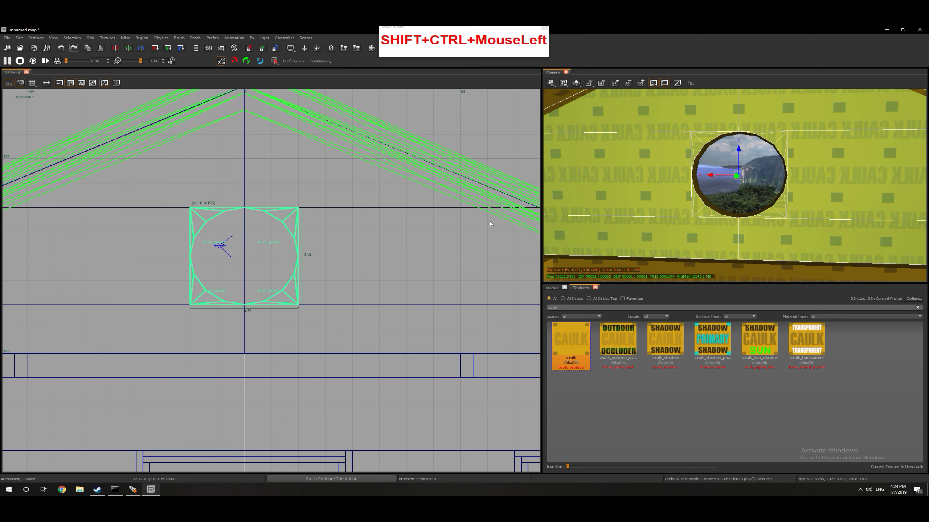
pyautogui.click(578, 335)
pyautogui.press('Escape')
# - Apply the caulk texture to the exterior wall and bevel faces surrounding the round gable opening
pyautogui.moveTo(689, 238); pyautogui.dragTo(659, 216, button='right')
pyautogui.keyDown('ctrl'); pyautogui.keyDown('shift'); pyautogui.click(621, 177); pyautogui.keyUp('shift'); pyautogui.keyUp('ctrl')
pyautogui.keyDown('ctrl'); pyautogui.keyDown('shift'); pyautogui.click(656, 214); pyautogui.keyUp('shift'); pyautogui.keyUp('ctrl')
pyautogui.keyDown('ctrl'); pyautogui.keyDown('shift'); pyautogui.click(704, 225); pyautogui.keyUp('shift'); pyautogui.keyUp('ctrl')
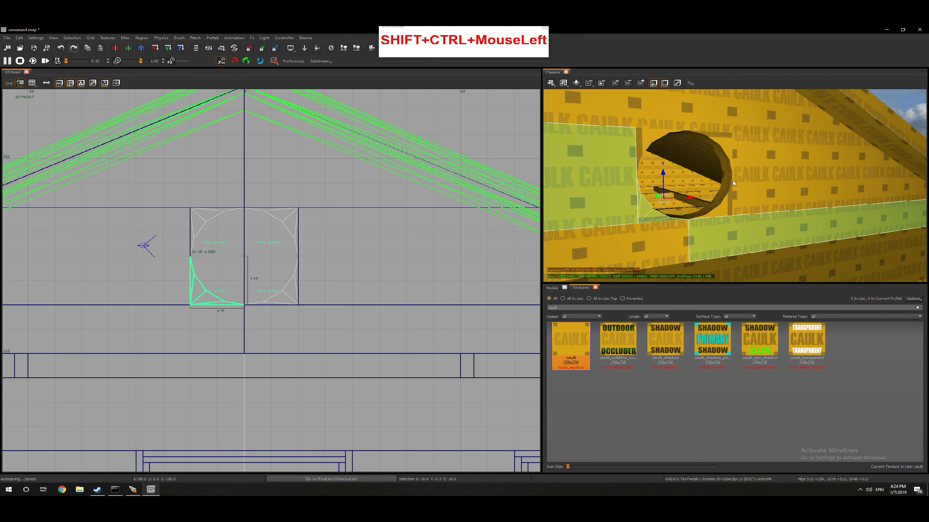
pyautogui.keyDown('ctrl'); pyautogui.keyDown('shift'); pyautogui.click(735, 178); pyautogui.keyUp('shift'); pyautogui.keyUp('ctrl')
pyautogui.keyDown('ctrl'); pyautogui.keyDown('shift'); pyautogui.click(727, 139); pyautogui.keyUp('shift'); pyautogui.keyUp('ctrl')
pyautogui.keyDown('ctrl'); pyautogui.keyDown('shift'); pyautogui.click(703, 122); pyautogui.keyUp('shift'); pyautogui.keyUp('ctrl')
pyautogui.keyDown('ctrl'); pyautogui.keyDown('shift'); pyautogui.click(647, 139); pyautogui.keyUp('shift'); pyautogui.keyUp('ctrl')
pyautogui.keyDown('ctrl'); pyautogui.keyDown('shift'); pyautogui.click(644, 120); pyautogui.keyUp('shift'); pyautogui.keyUp('ctrl')
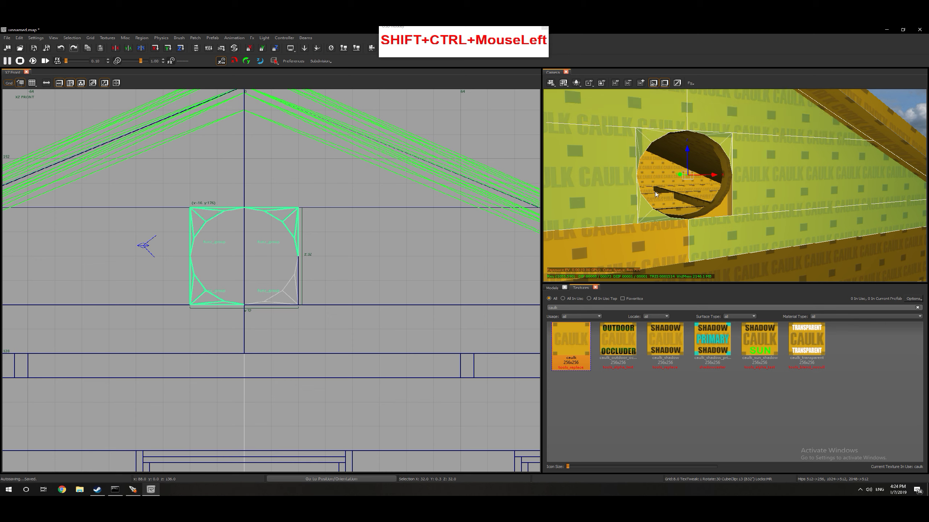
pyautogui.keyDown('ctrl'); pyautogui.keyDown('shift'); pyautogui.click(646, 226); pyautogui.keyUp('shift'); pyautogui.keyUp('ctrl')
pyautogui.keyDown('ctrl'); pyautogui.keyDown('shift'); pyautogui.click(723, 211); pyautogui.keyUp('shift'); pyautogui.keyUp('ctrl')
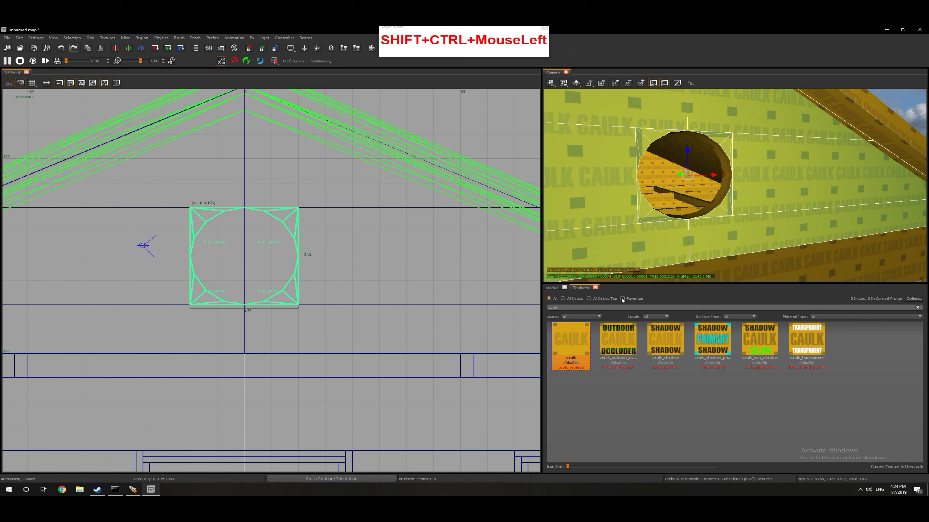
pyautogui.click(571, 342)
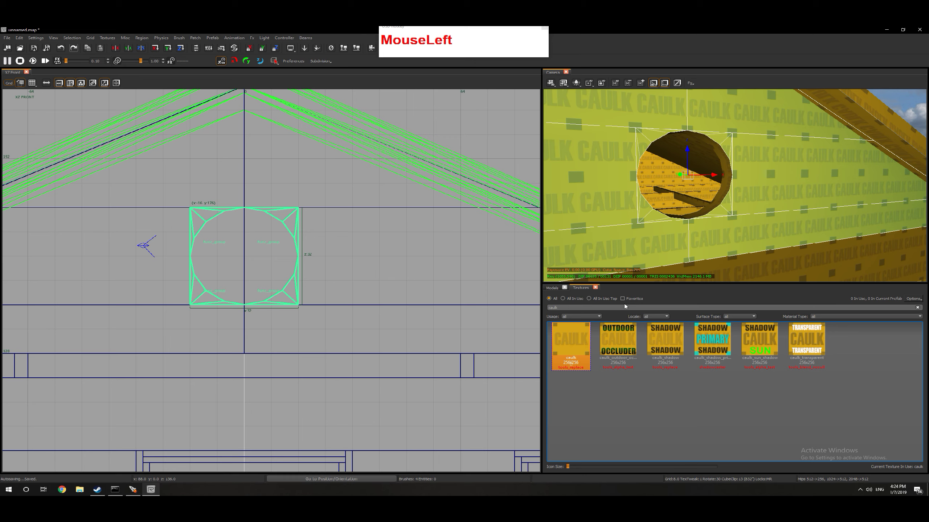
# - Apply LMap patch texturing to the selected exterior faces around the round opening
pyautogui.press('s')
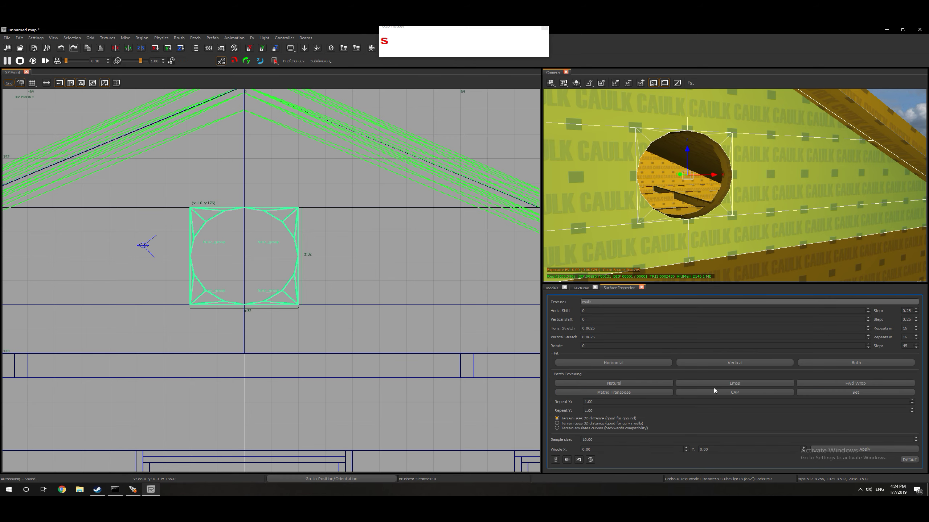
pyautogui.click(730, 383)
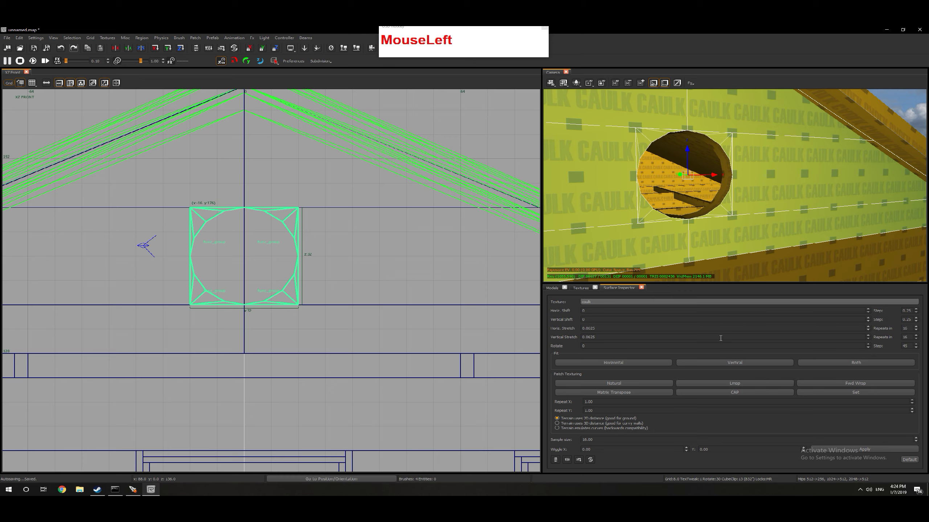
pyautogui.press('Escape')
# - Raise and lower the subdivision of the opening's upper-left bevel to compare the smoothness of its curve
pyautogui.moveTo(706, 255); pyautogui.dragTo(645, 157, button='right')
pyautogui.keyDown('shift'); pyautogui.click(646, 158); pyautogui.keyUp('shift')
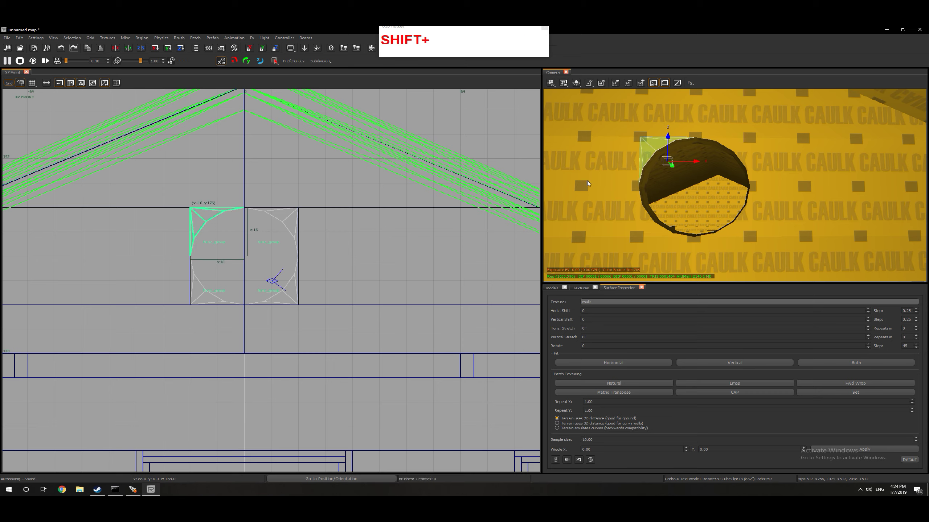
pyautogui.keyDown('shift'); pyautogui.click(659, 174); pyautogui.keyUp('shift')
pyautogui.moveTo(658, 174); pyautogui.dragTo(669, 138, button='right')
pyautogui.keyDown('shift'); pyautogui.click(692, 106); pyautogui.keyUp('shift')
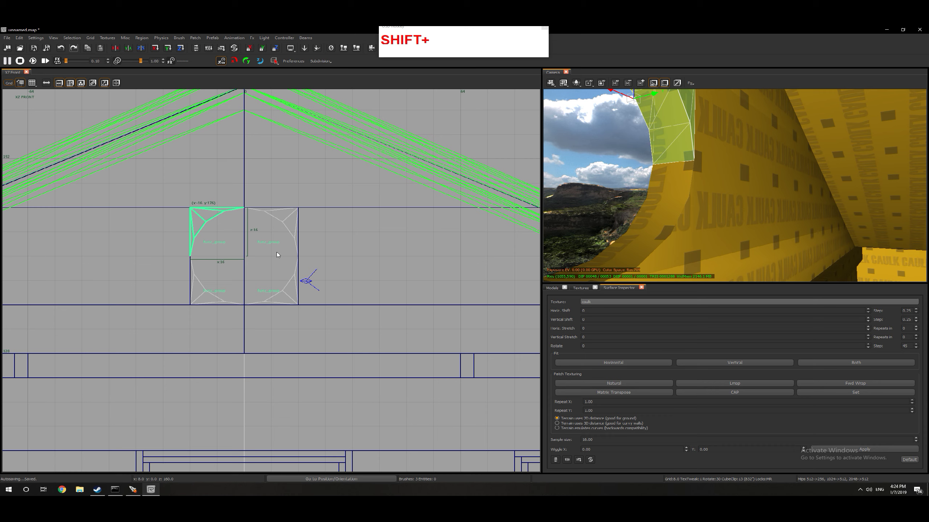
pyautogui.hotkey('shift', '+')
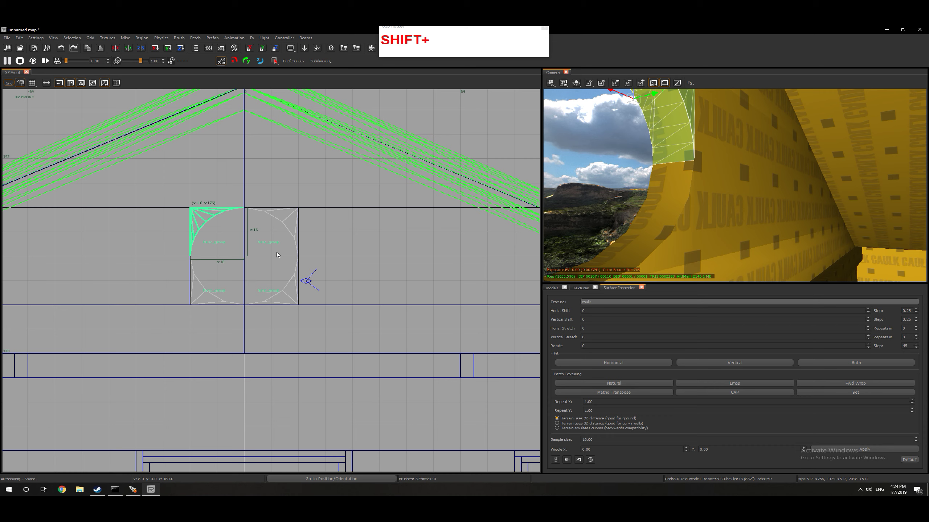
pyautogui.hotkey('shift', '-')
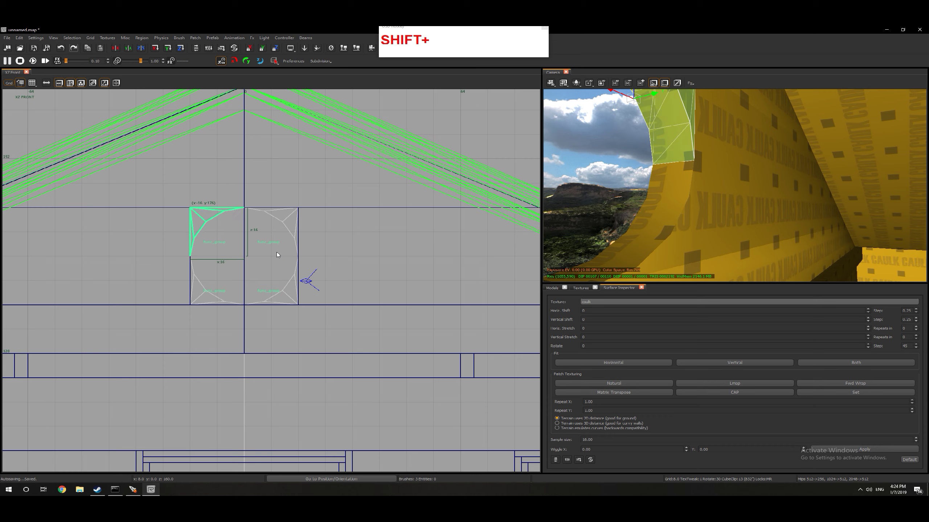
pyautogui.hotkey('shift', '+')
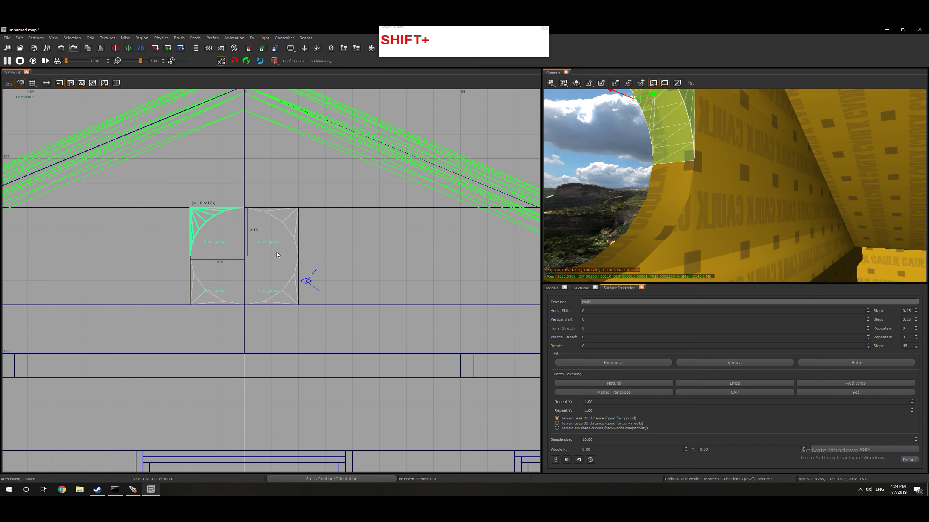
pyautogui.hotkey('shift', '-')
pyautogui.hotkey('shift', '-')
pyautogui.hotkey('shift', '+')
pyautogui.hotkey('shift', '+')
pyautogui.hotkey('shift', '-')
pyautogui.press('Escape')
# - Delete both halves of the solid gable wall at the back of the house
pyautogui.moveTo(643, 220)
pyautogui.mouseDown(button='right')
pyautogui.moveTo(734, 185)
pyautogui.moveTo(797, 185)
pyautogui.moveTo(805, 216)
pyautogui.moveTo(650, 213)
pyautogui.mouseUp(button='right')
pyautogui.keyDown('shift'); pyautogui.click(673, 196); pyautogui.keyUp('shift')
pyautogui.keyDown('shift'); pyautogui.click(630, 210); pyautogui.keyUp('shift')
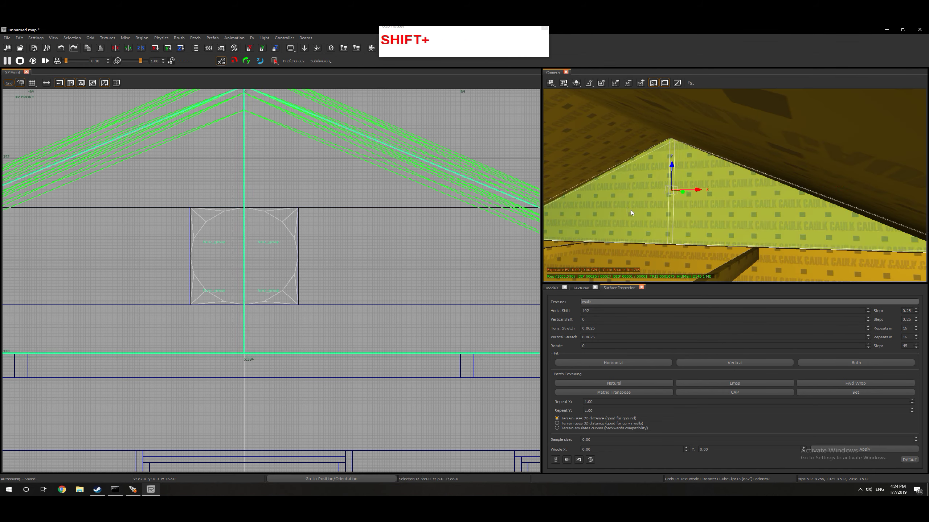
pyautogui.press('BackSpace')
# - Duplicate all front gable wall pieces and the bevels of the round opening, and place the copy at the rear end of the house
pyautogui.moveTo(661, 245); pyautogui.dragTo(660, 234, button='right')
pyautogui.keyDown('shift'); pyautogui.click(660, 234); pyautogui.keyUp('shift')
pyautogui.keyDown('shift'); pyautogui.click(696, 235); pyautogui.keyUp('shift')
pyautogui.keyDown('shift'); pyautogui.click(693, 157); pyautogui.keyUp('shift')
pyautogui.keyDown('shift'); pyautogui.click(710, 126); pyautogui.keyUp('shift')
pyautogui.keyDown('shift'); pyautogui.click(753, 144); pyautogui.keyUp('shift')
pyautogui.keyDown('shift'); pyautogui.click(741, 156); pyautogui.keyUp('shift')
pyautogui.keyDown('shift'); pyautogui.click(755, 160); pyautogui.keyUp('shift')
pyautogui.keyDown('shift'); pyautogui.click(751, 210); pyautogui.keyUp('shift')
pyautogui.keyDown('shift'); pyautogui.click(780, 213); pyautogui.keyUp('shift')
pyautogui.keyDown('shift'); pyautogui.click(756, 236); pyautogui.keyUp('shift')
pyautogui.moveTo(754, 252); pyautogui.dragTo(754, 252, button='right')
pyautogui.keyDown('shift'); pyautogui.click(684, 156); pyautogui.keyUp('shift')
pyautogui.keyDown('shift'); pyautogui.click(837, 115); pyautogui.keyUp('shift')
pyautogui.keyDown('shift'); pyautogui.click(862, 249); pyautogui.keyUp('shift')
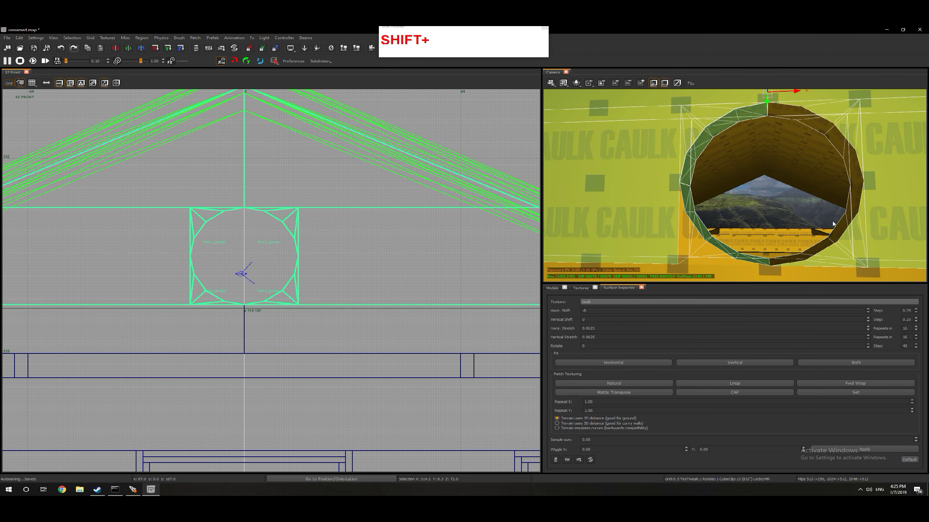
pyautogui.keyDown('shift'); pyautogui.click(704, 248); pyautogui.keyUp('shift')
pyautogui.keyDown('shift'); pyautogui.click(809, 253); pyautogui.keyUp('shift')
pyautogui.keyDown('shift'); pyautogui.click(831, 183); pyautogui.keyUp('shift')
pyautogui.moveTo(832, 183); pyautogui.dragTo(819, 205, button='right')
pyautogui.keyDown('shift'); pyautogui.click(796, 182); pyautogui.keyUp('shift')
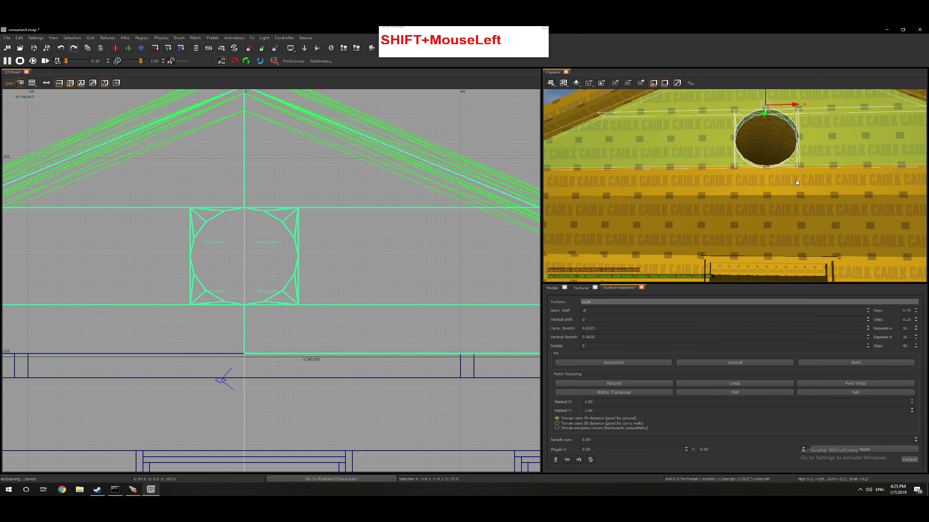
pyautogui.keyDown('shift'); pyautogui.click(676, 186); pyautogui.keyUp('shift')
pyautogui.scroll(-1, 306, 277)
pyautogui.scroll(-1, 306, 277)
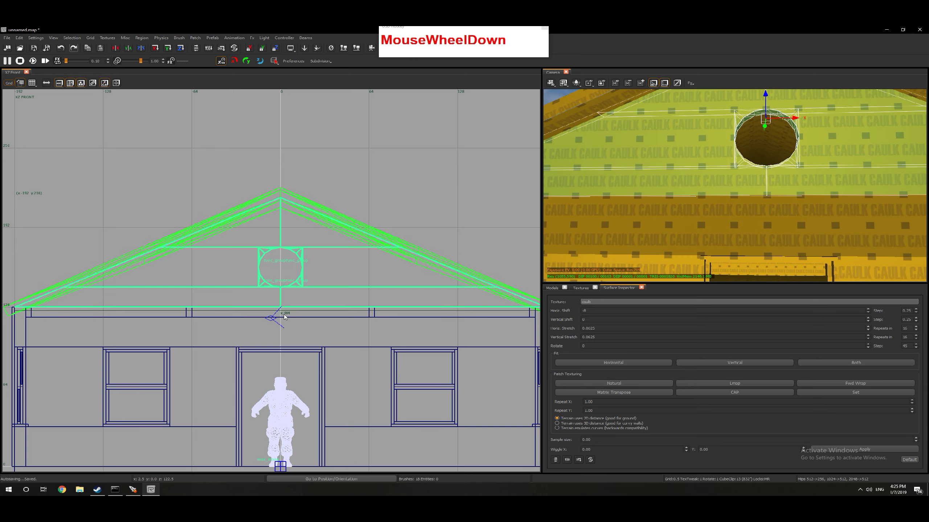
pyautogui.press('Tab')
pyautogui.press('4')
pyautogui.scroll(-2, 284, 317)
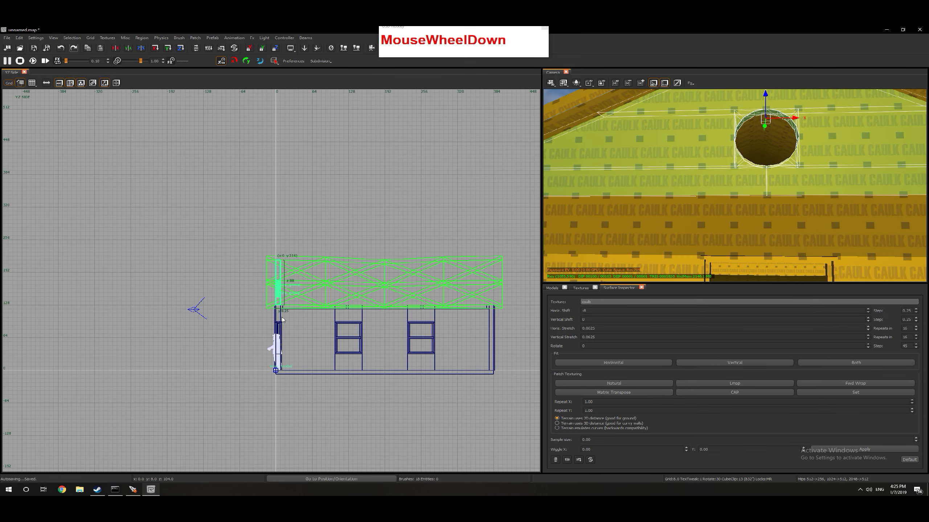
pyautogui.hotkey('alt', 'Down')
pyautogui.keyDown('alt'); pyautogui.moveTo(304, 350); pyautogui.dragTo(512, 347); pyautogui.keyUp('alt')
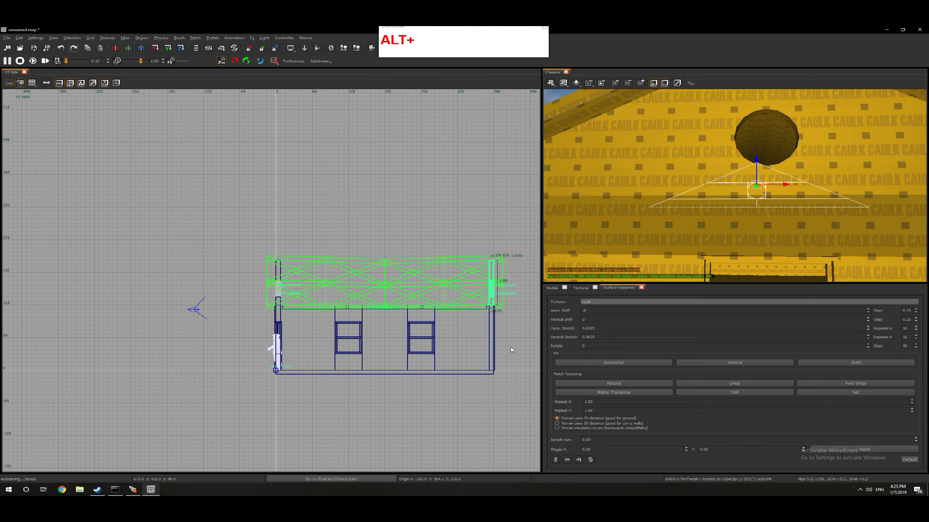
pyautogui.press('Escape')
pyautogui.moveTo(710, 257); pyautogui.dragTo(658, 256, button='right')
pyautogui.scroll(-2, 365, 313)
pyautogui.scroll(3, 317, 252)
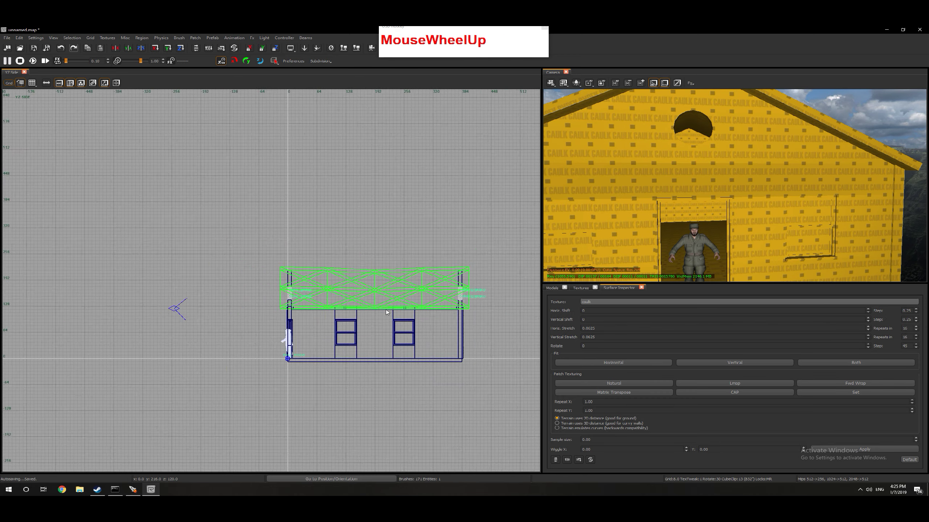
pyautogui.moveTo(672, 192); pyautogui.dragTo(694, 216, button='right')
pyautogui.keyDown('shift'); pyautogui.click(694, 215); pyautogui.keyUp('shift')
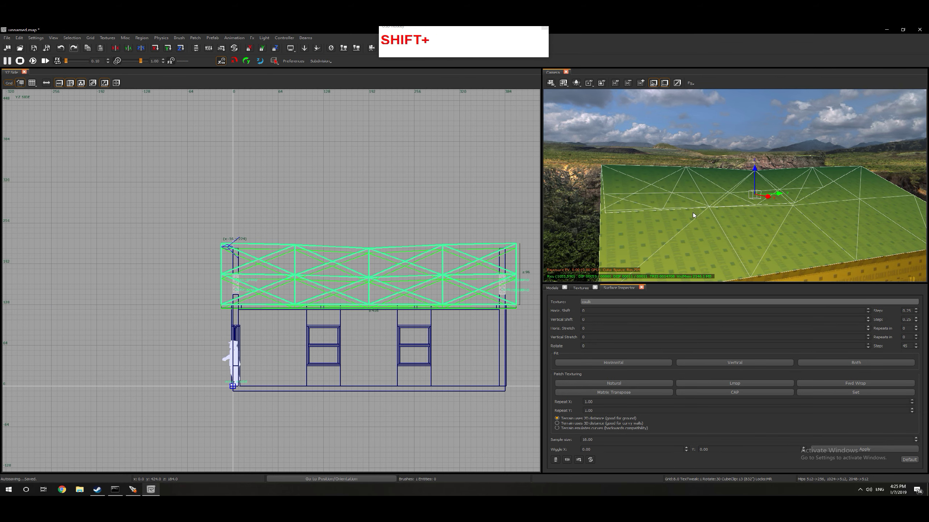
pyautogui.press('space')
pyautogui.keyDown('alt'); pyautogui.moveTo(502, 294); pyautogui.dragTo(442, 289); pyautogui.keyUp('alt')
pyautogui.press('Tab')
pyautogui.press('Tab')
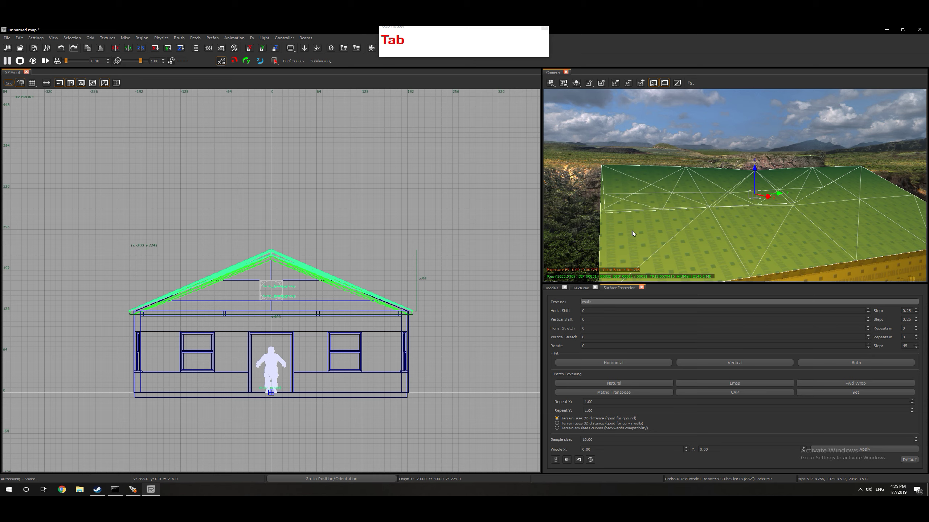
pyautogui.press('BackSpace')
# - Draw a vertical strip brush about 16 units wide and 192 units tall between the left window and the doorway
pyautogui.moveTo(632, 231)
pyautogui.mouseDown(button='right')
pyautogui.moveTo(618, 249)
pyautogui.moveTo(641, 241)
pyautogui.mouseUp(button='right')
pyautogui.scroll(3, 225, 359)
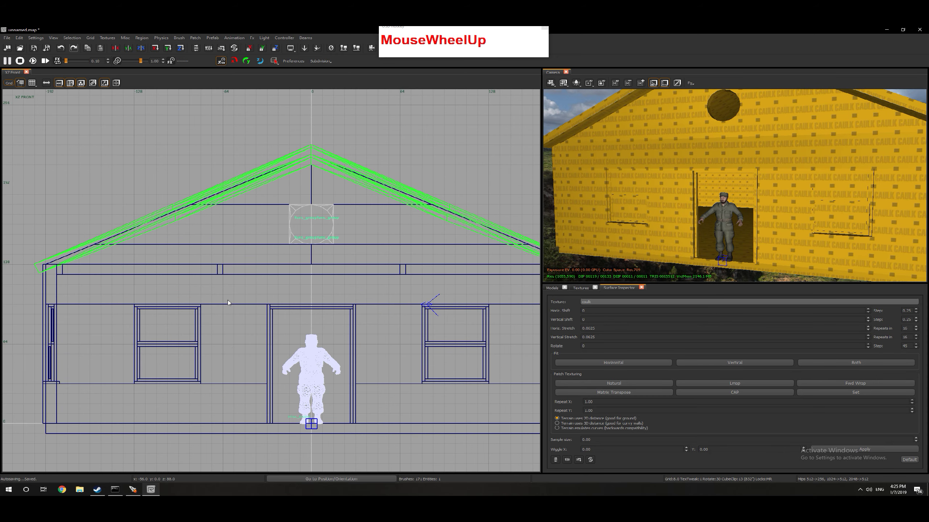
pyautogui.moveTo(217, 199); pyautogui.dragTo(255, 292)
pyautogui.moveTo(186, 269)
pyautogui.mouseDown()
pyautogui.moveTo(225, 314)
pyautogui.moveTo(234, 443)
pyautogui.mouseUp()
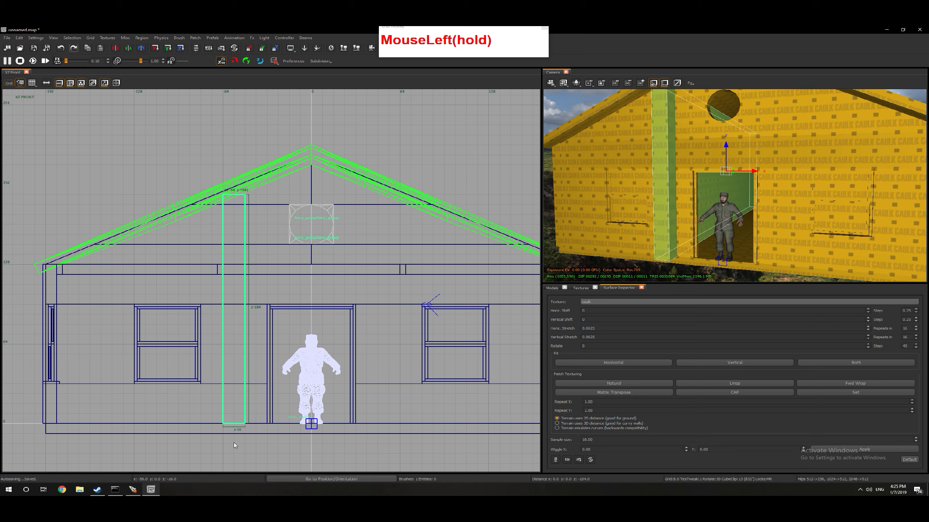
pyautogui.moveTo(237, 179); pyautogui.dragTo(236, 179)
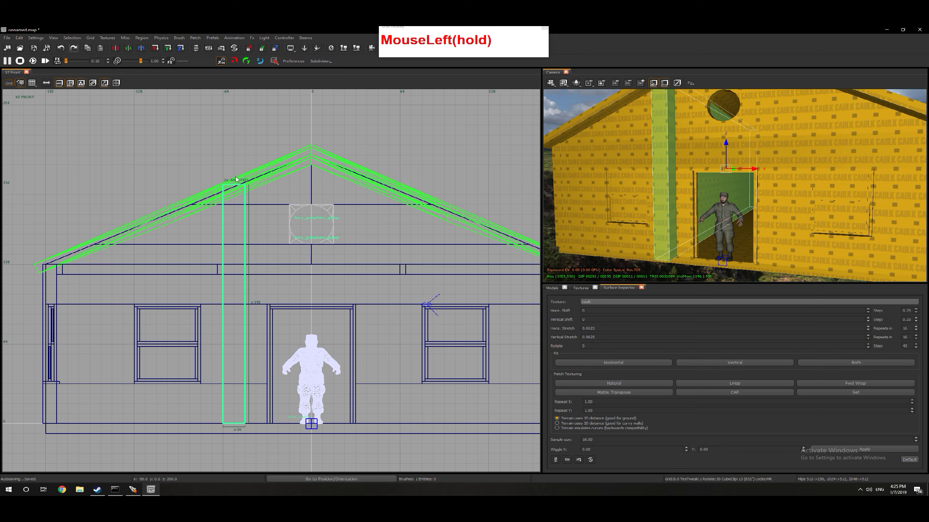
# - Reduce the strip's depth to a thin board flush against the front wall's outer face, using a grid size of 1
pyautogui.press('Tab')
pyautogui.scroll(3, 127, 356)
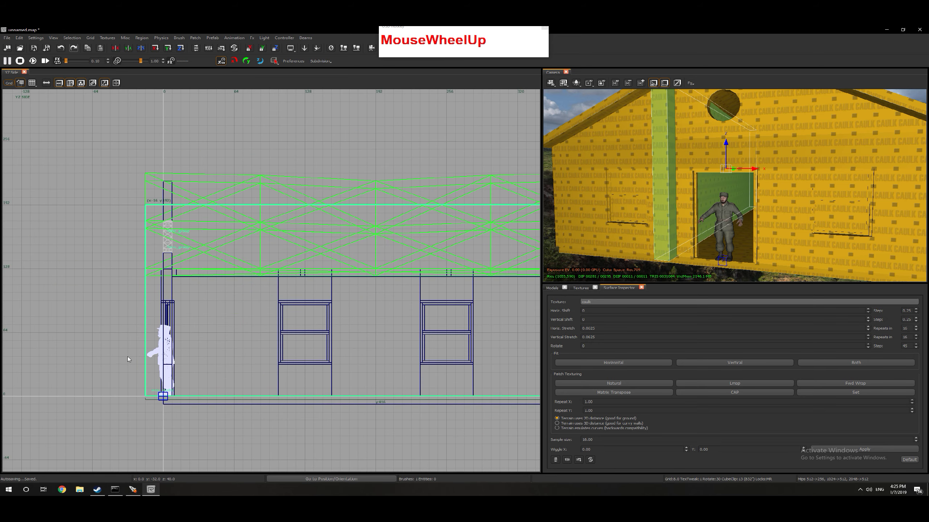
pyautogui.click(132, 352)
pyautogui.moveTo(132, 352)
pyautogui.mouseDown()
pyautogui.moveTo(145, 353)
pyautogui.moveTo(132, 356)
pyautogui.mouseUp()
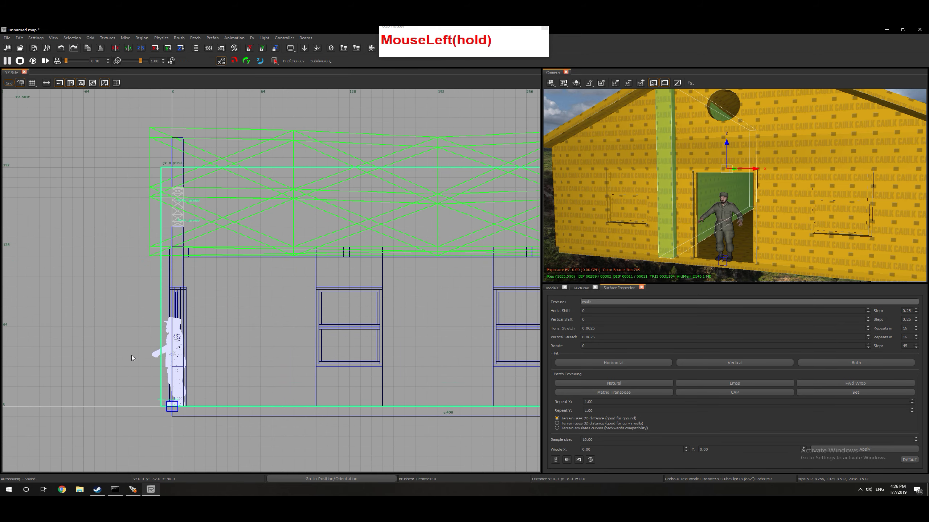
pyautogui.scroll(-6, 133, 353)
pyautogui.moveTo(307, 347); pyautogui.dragTo(161, 352)
pyautogui.scroll(16, 142, 364)
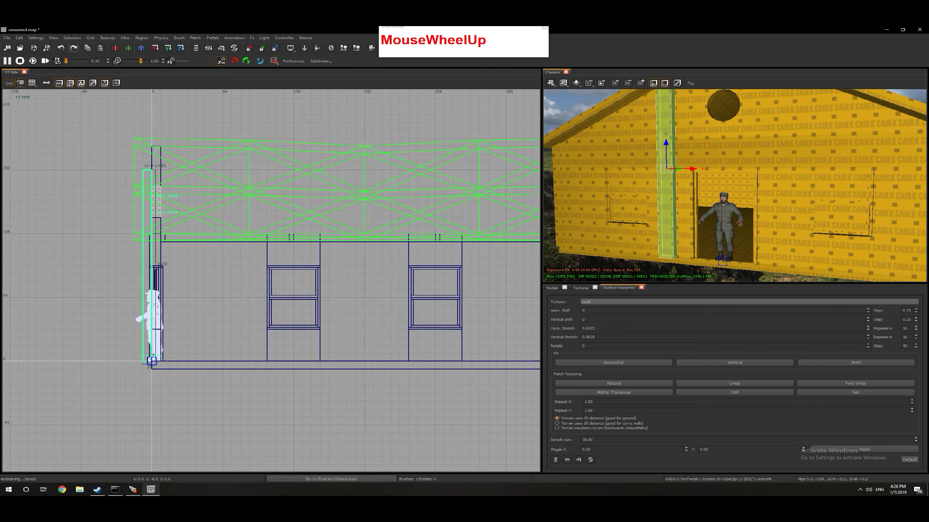
pyautogui.scroll(1, 154, 366)
pyautogui.scroll(-4, 161, 375)
pyautogui.press('1')
pyautogui.scroll(6, 178, 406)
pyautogui.scroll(-4, 94, 366)
pyautogui.click(52, 336)
pyautogui.moveTo(51, 336); pyautogui.dragTo(110, 346)
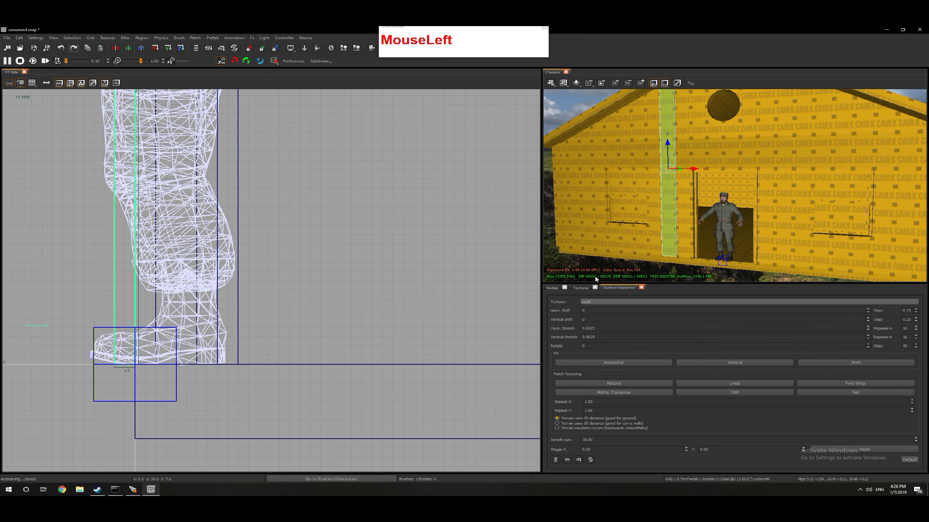
# - Duplicate the thin vertical board and place the copy between the doorway and the right window, using a grid size of 8
pyautogui.press('Tab')
pyautogui.press('Tab')
pyautogui.scroll(-5, 275, 309)
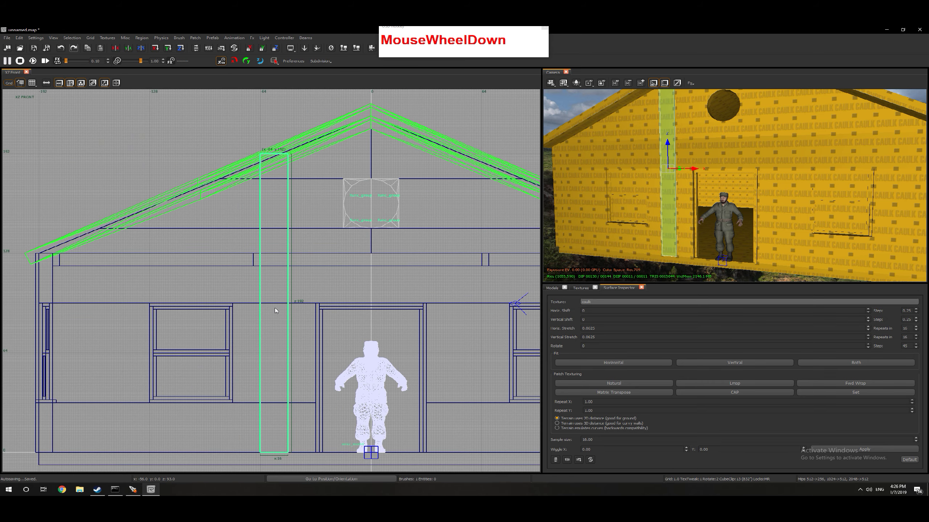
pyautogui.press('4')
pyautogui.scroll(-4, 296, 333)
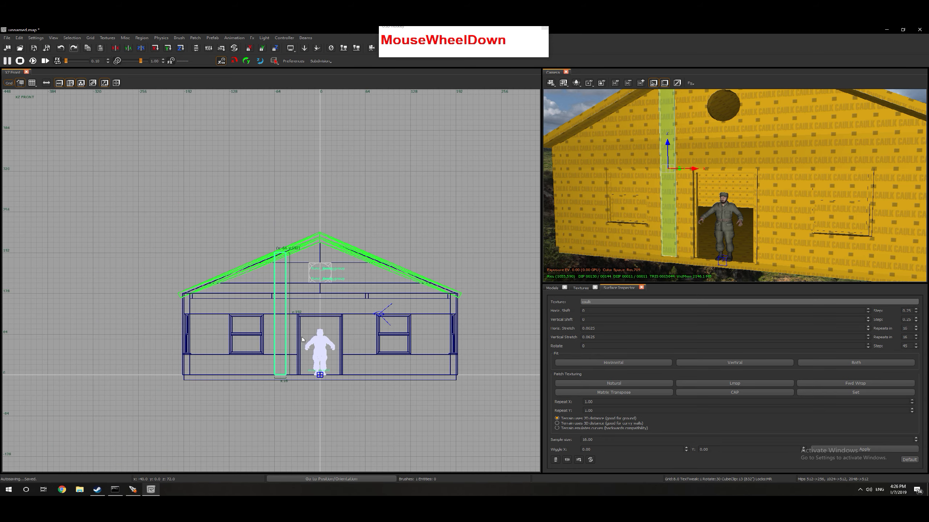
pyautogui.moveTo(302, 404)
pyautogui.keyDown('alt'); pyautogui.mouseDown()
pyautogui.moveTo(388, 400)
pyautogui.moveTo(378, 398)
pyautogui.mouseUp(); pyautogui.keyUp('alt')
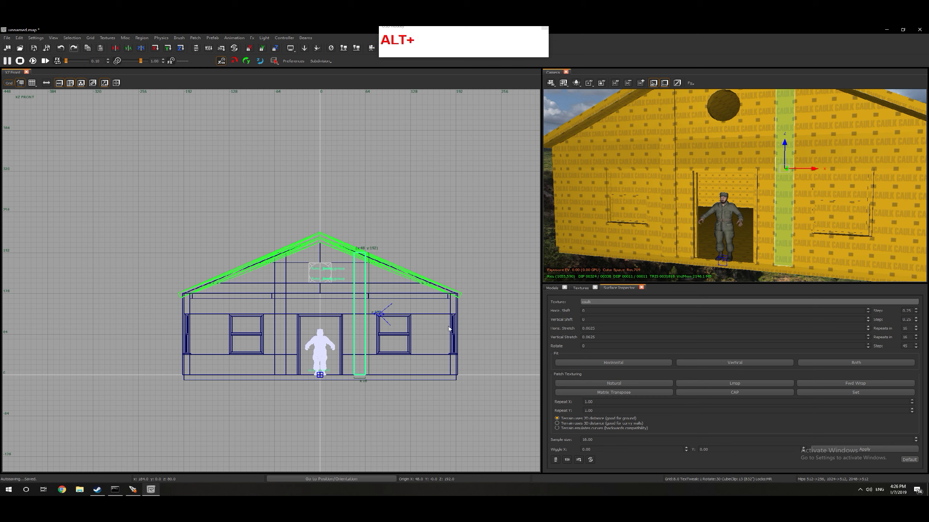
# - Duplicate the vertical board again, placing one copy beyond the right window and another beyond the left window
pyautogui.press('space')
pyautogui.keyDown('alt'); pyautogui.moveTo(390, 389); pyautogui.dragTo(455, 383); pyautogui.keyUp('alt')
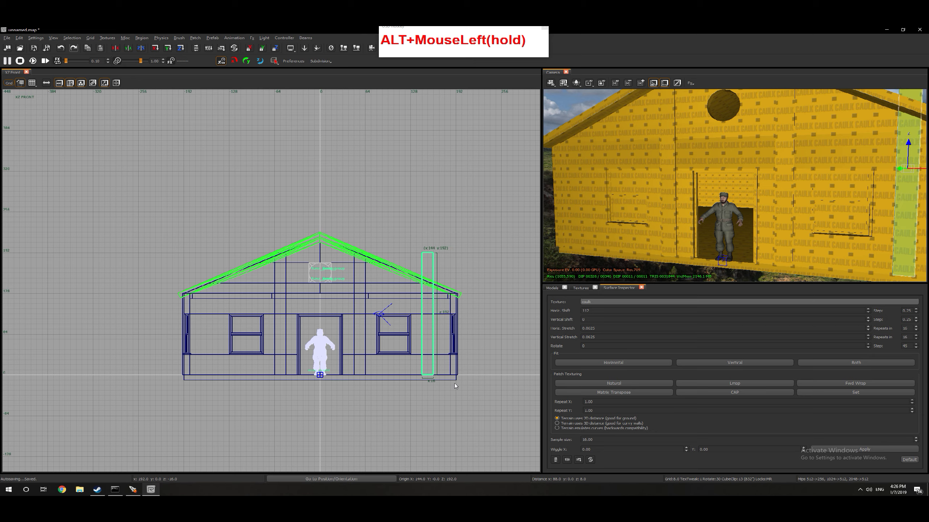
pyautogui.keyDown('alt'); pyautogui.moveTo(441, 385); pyautogui.dragTo(245, 383); pyautogui.keyUp('alt')
pyautogui.scroll(2, 236, 322)
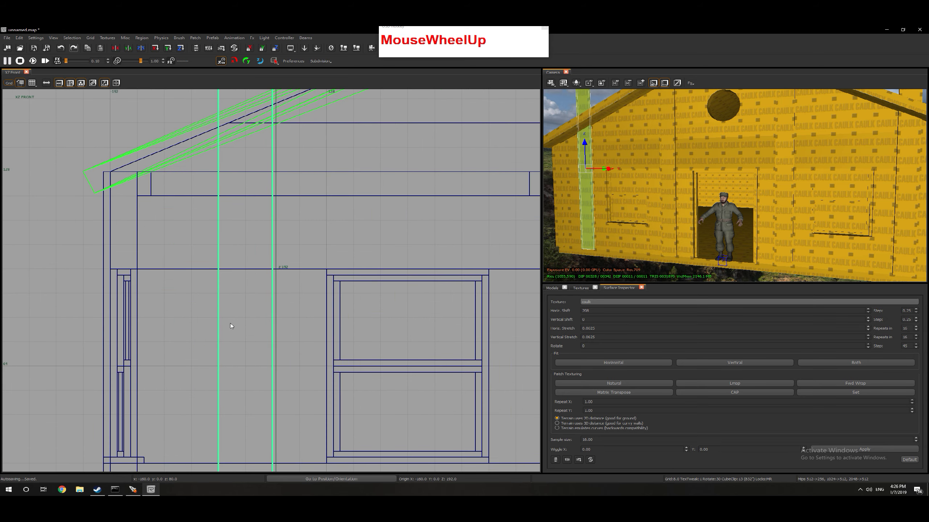
# - Try to shorten the far-left vertical board to the roof line and slope its top edge
pyautogui.scroll(-2, 238, 324)
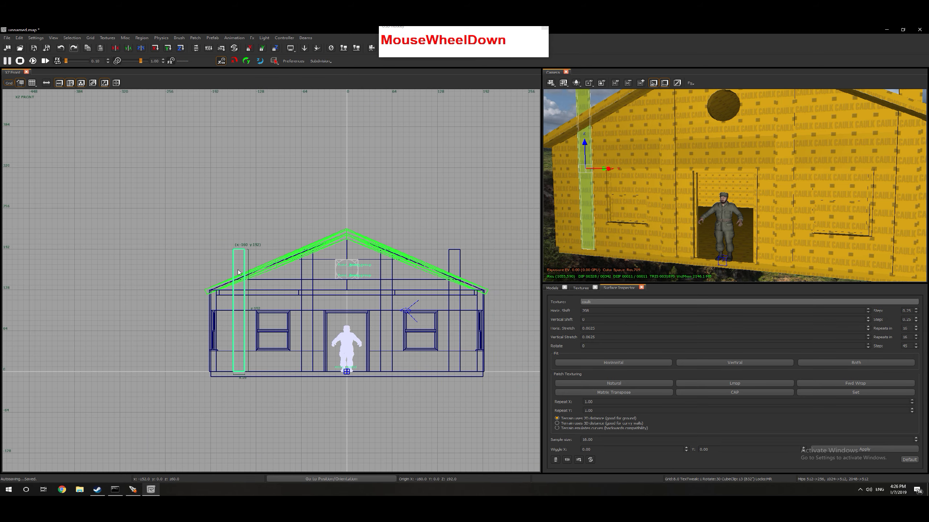
pyautogui.scroll(3, 238, 273)
pyautogui.moveTo(238, 191); pyautogui.dragTo(225, 265)
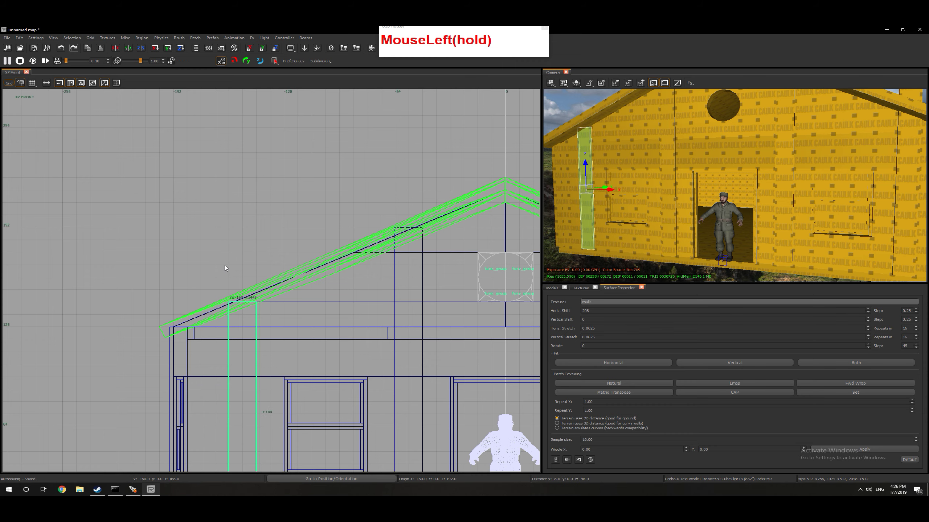
pyautogui.scroll(3, 235, 310)
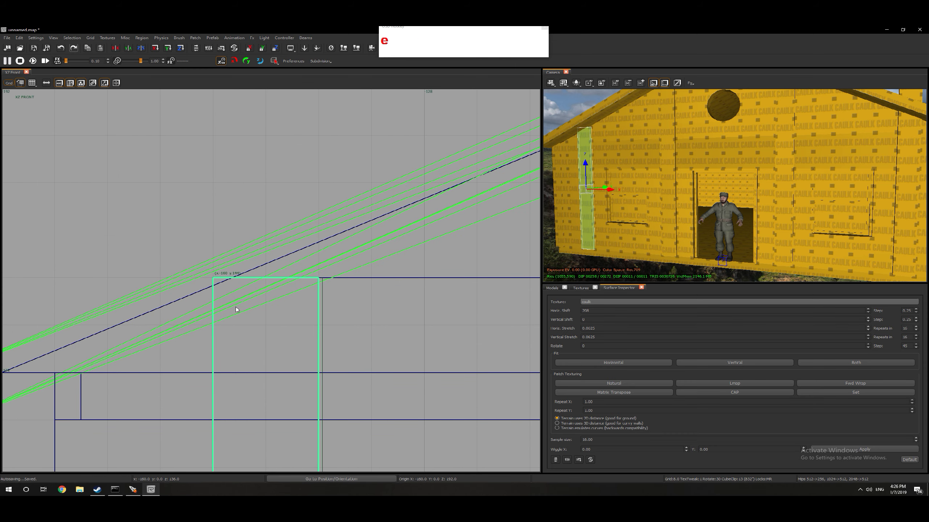
pyautogui.moveTo(213, 286); pyautogui.dragTo(213, 318)
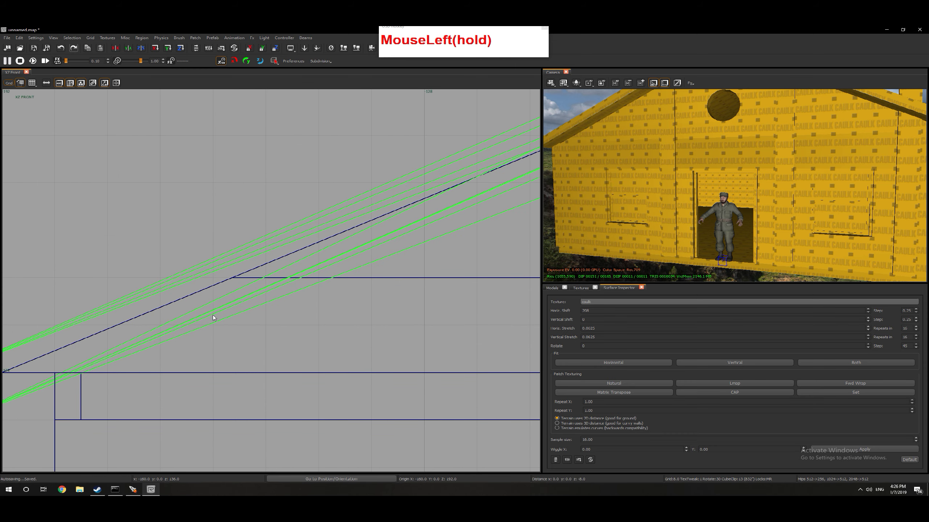
pyautogui.hotkey('ctrl', 'z')
pyautogui.scroll(-3, 213, 316)
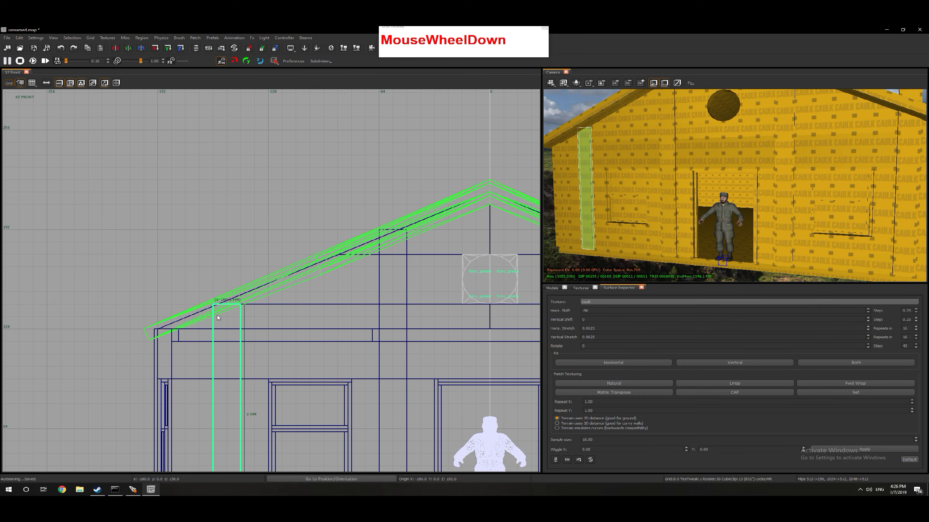
pyautogui.scroll(1, 221, 322)
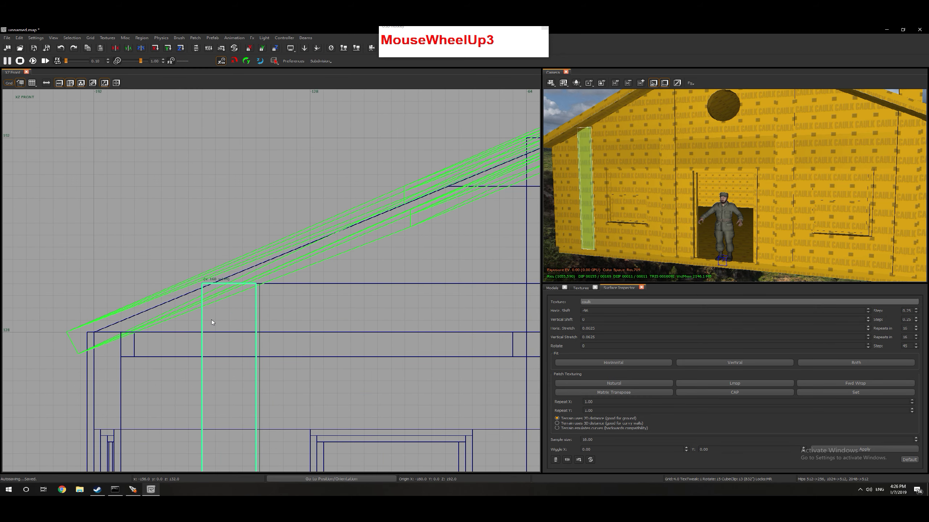
pyautogui.press('e')
pyautogui.click(203, 285)
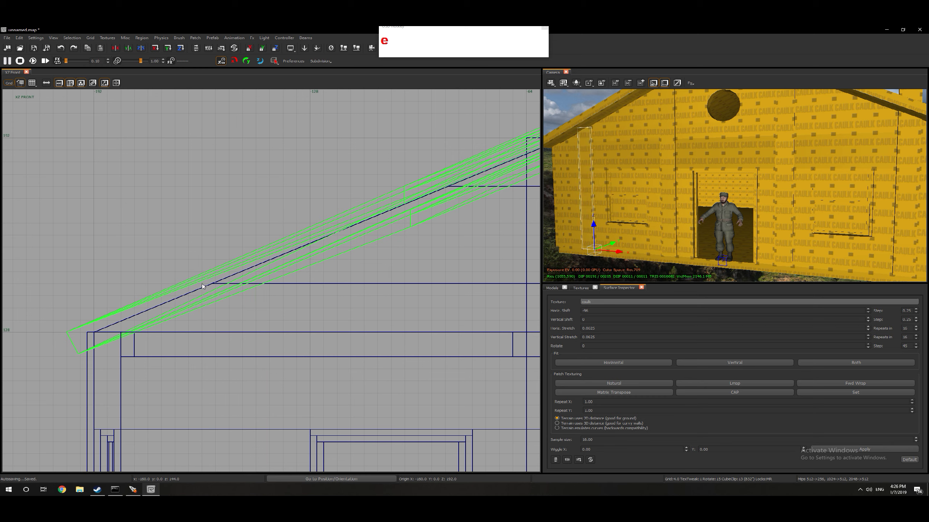
# - Undo back through the outer board duplicates, keeping only the copy between the doorway and the right window
pyautogui.hotkey('ctrl', 'z')
pyautogui.hotkey('ctrl', 'z')
pyautogui.hotkey('ctrl', 'z')
pyautogui.hotkey('ctrl', 'z')
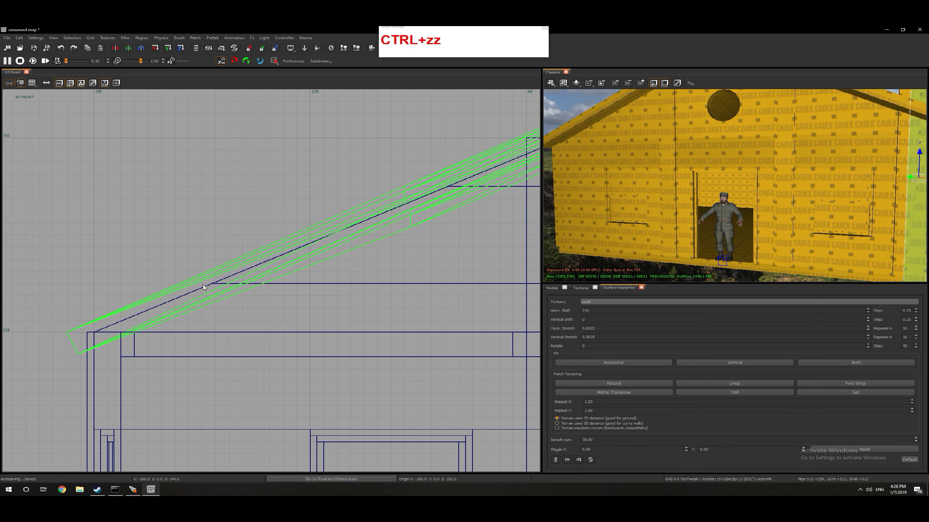
pyautogui.hotkey('ctrl', 'z')
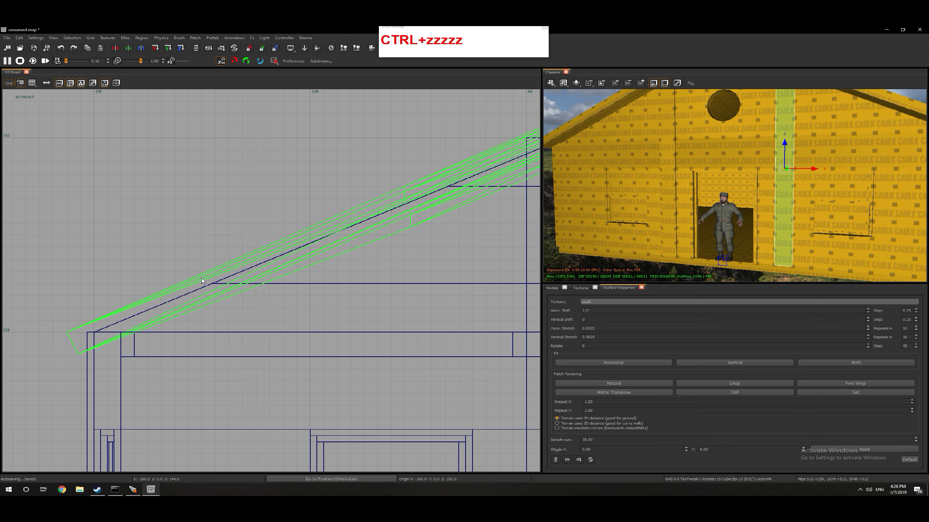
# - Try to slope the top of the board between the doorway and the right window by lowering a corner
pyautogui.scroll(-9, 265, 278)
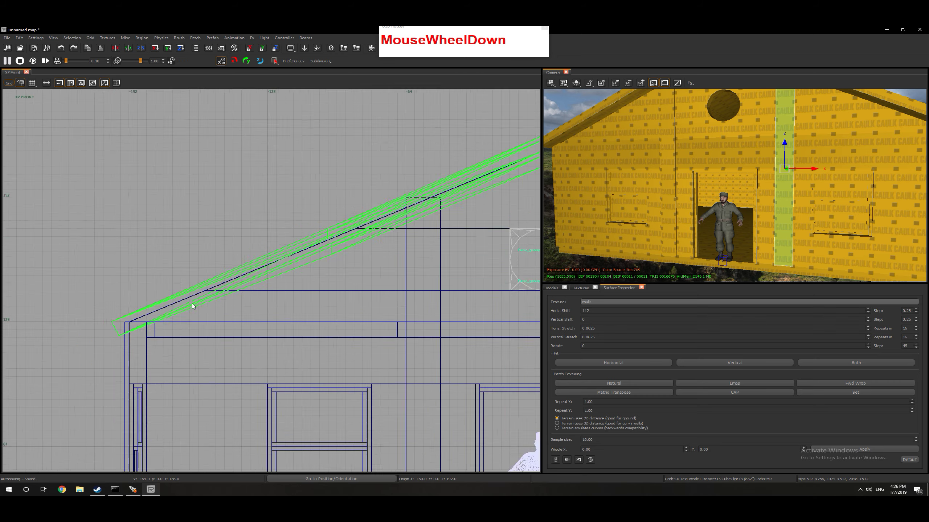
pyautogui.scroll(4, 291, 326)
pyautogui.scroll(4, 276, 198)
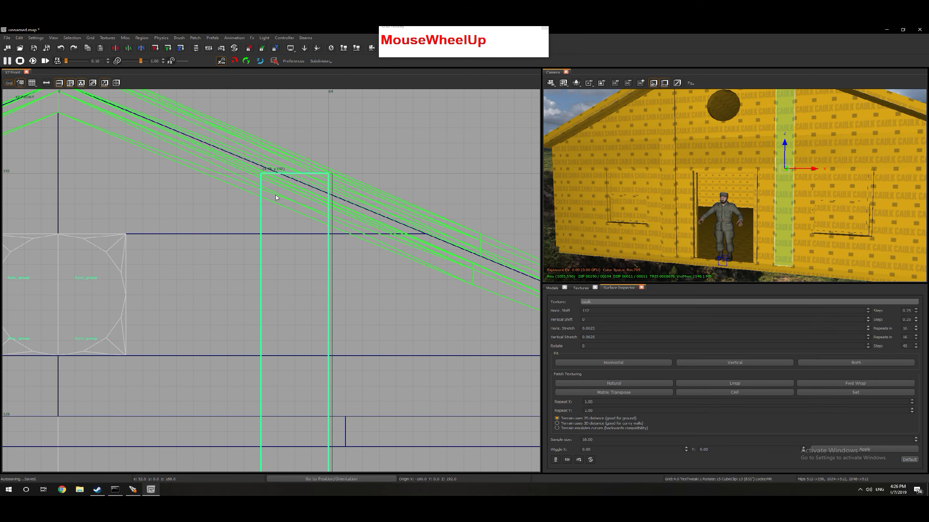
pyautogui.press('e')
pyautogui.moveTo(262, 174); pyautogui.dragTo(262, 189)
pyautogui.hotkey('ctrl', 'Tab')
pyautogui.hotkey('ctrl', 'z')
# - Set the grid size to 1 while examining the board's depth against the front wall in side view
pyautogui.scroll(-6, 282, 270)
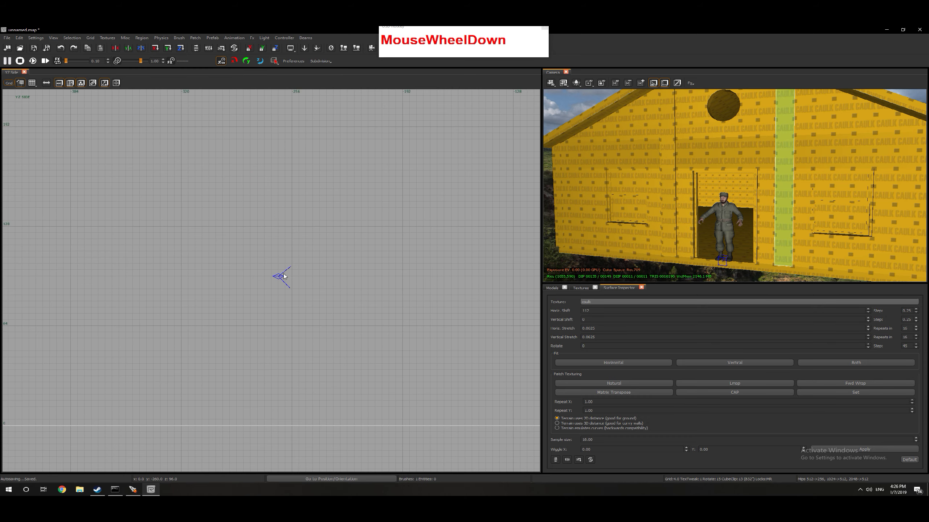
pyautogui.scroll(2, 385, 289)
pyautogui.scroll(8, 386, 289)
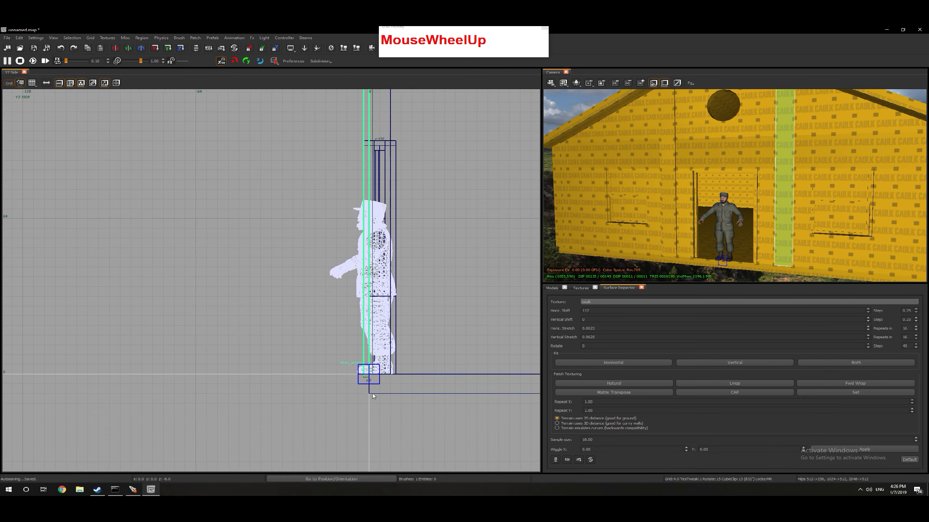
pyautogui.press('1')
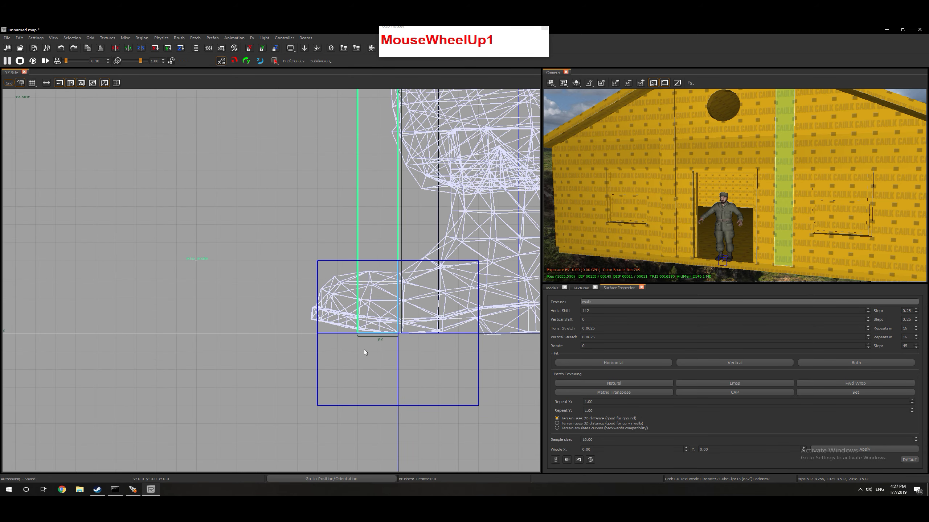
pyautogui.scroll(-2, 365, 352)
pyautogui.hotkey('ctrl', 'Tab')
pyautogui.scroll(-3, 361, 347)
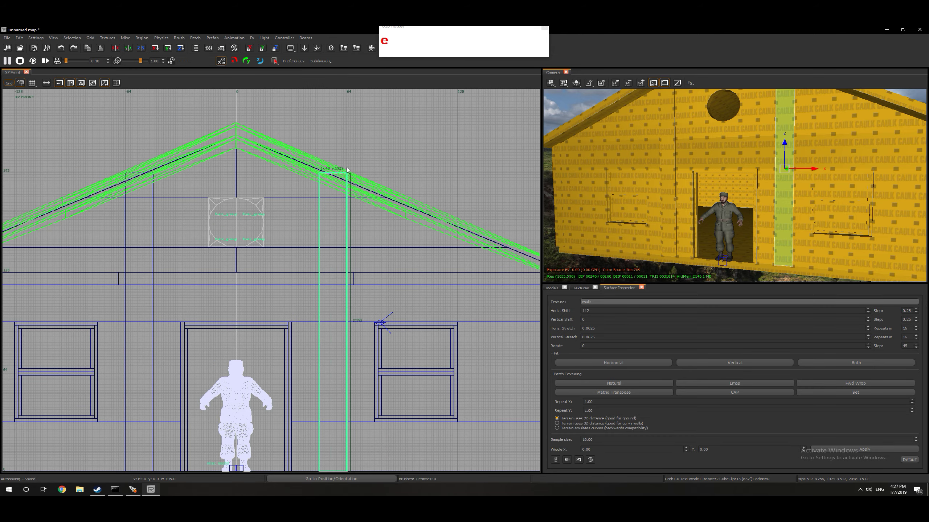
# - Try again to reshape the top corner of the board between the doorway and the right window
pyautogui.scroll(4, 348, 179)
pyautogui.scroll(2, 347, 183)
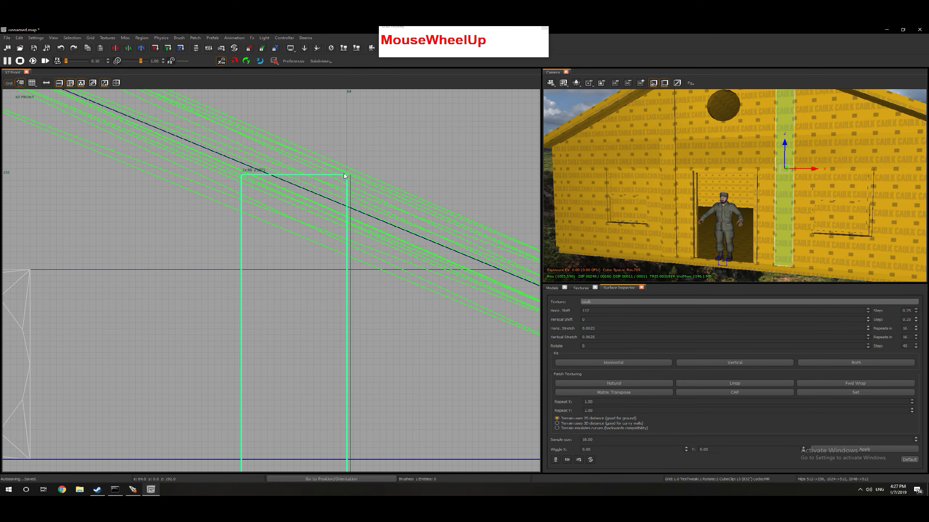
pyautogui.click(344, 169)
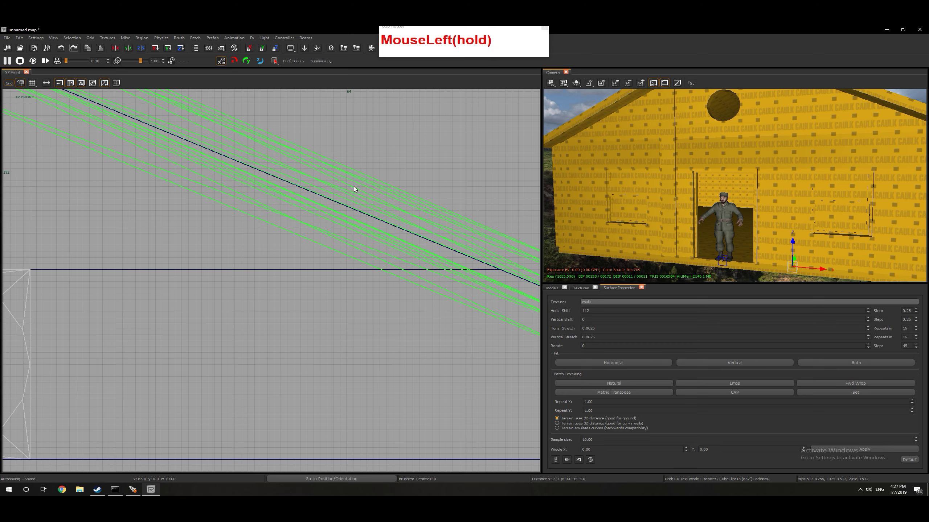
pyautogui.press('Tab')
pyautogui.scroll(-6, 312, 248)
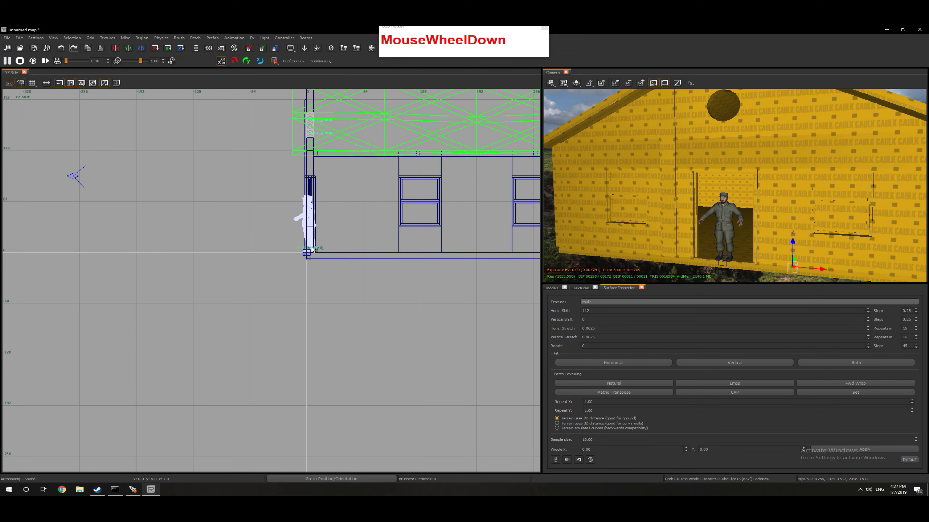
pyautogui.press('Tab')
pyautogui.press('Tab')
pyautogui.scroll(5, 170, 229)
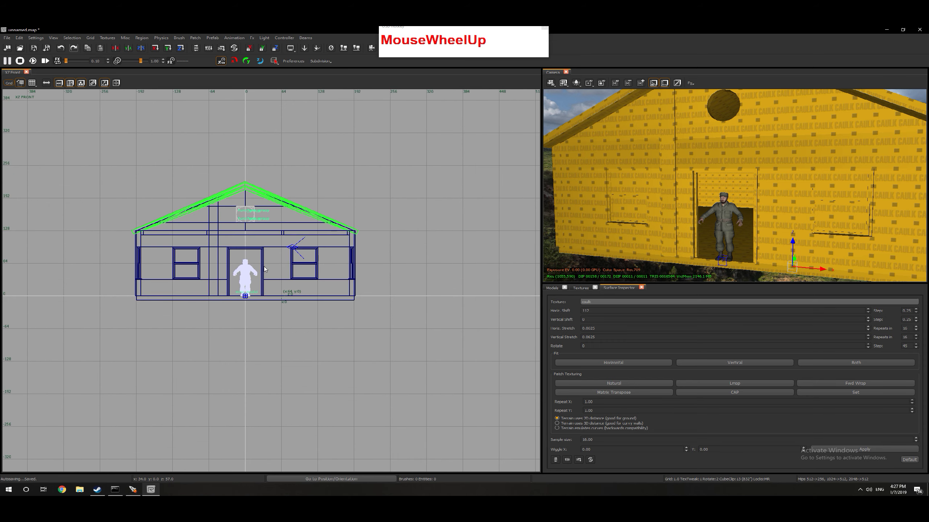
pyautogui.keyDown('shift'); pyautogui.click(171, 227); pyautogui.keyUp('shift')
pyautogui.press('Escape')
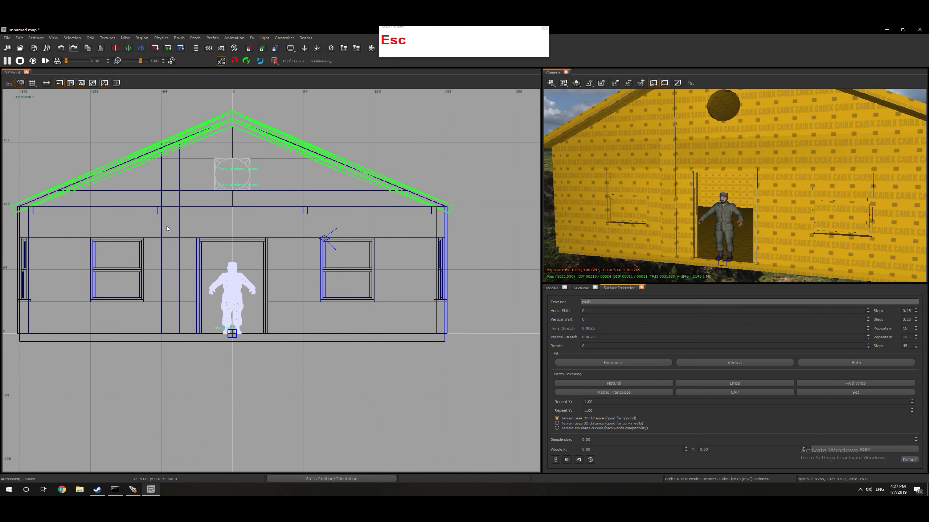
# - Undo the failed corner edit and delete the board between the doorway and the right window
pyautogui.hotkey('ctrl', 'z')
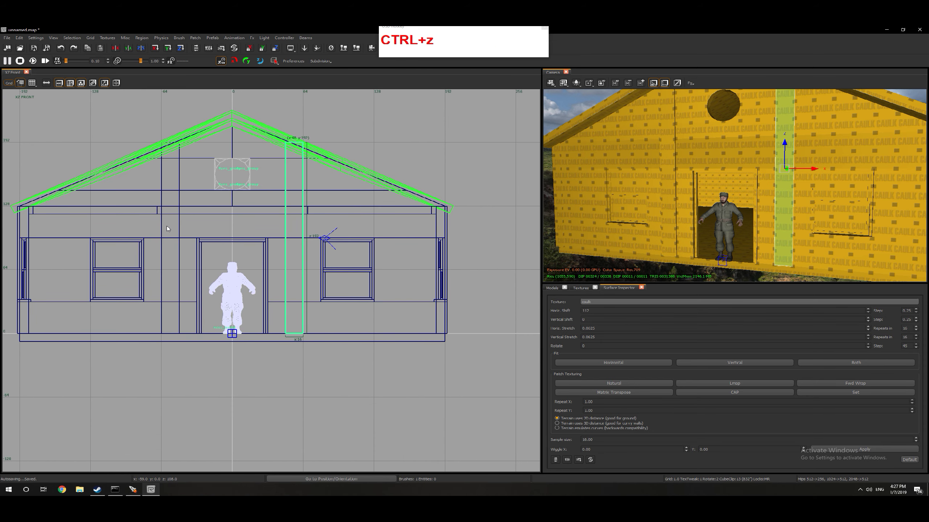
pyautogui.press('BackSpace')
# - Lower both top corners of the board between the left window and the doorway so its top follows the roof slope
pyautogui.keyDown('shift'); pyautogui.click(667, 184); pyautogui.keyUp('shift')
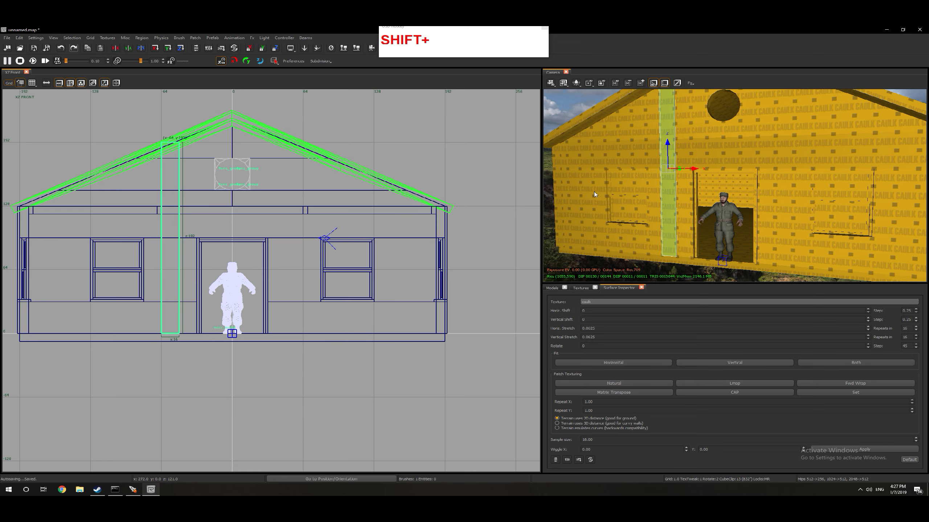
pyautogui.scroll(4, 191, 110)
pyautogui.scroll(3, 167, 162)
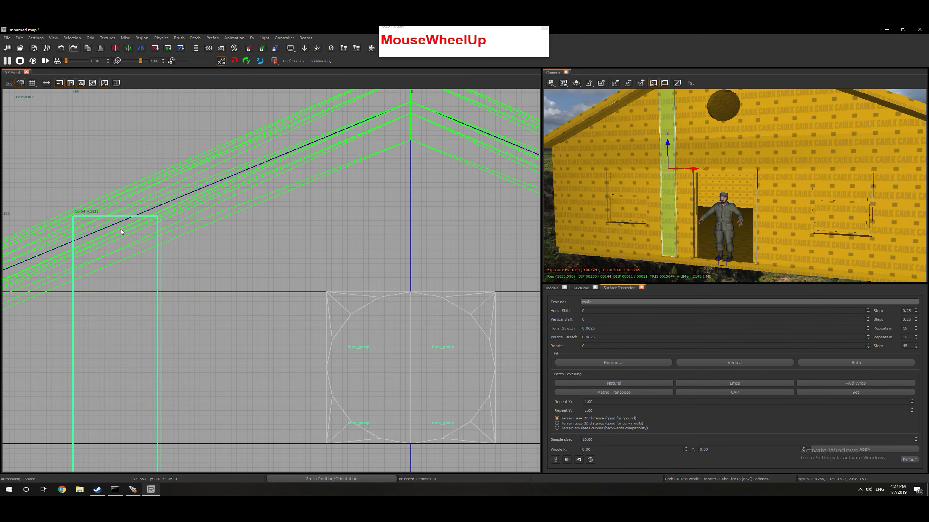
pyautogui.press('e')
pyautogui.moveTo(71, 215); pyautogui.dragTo(72, 279)
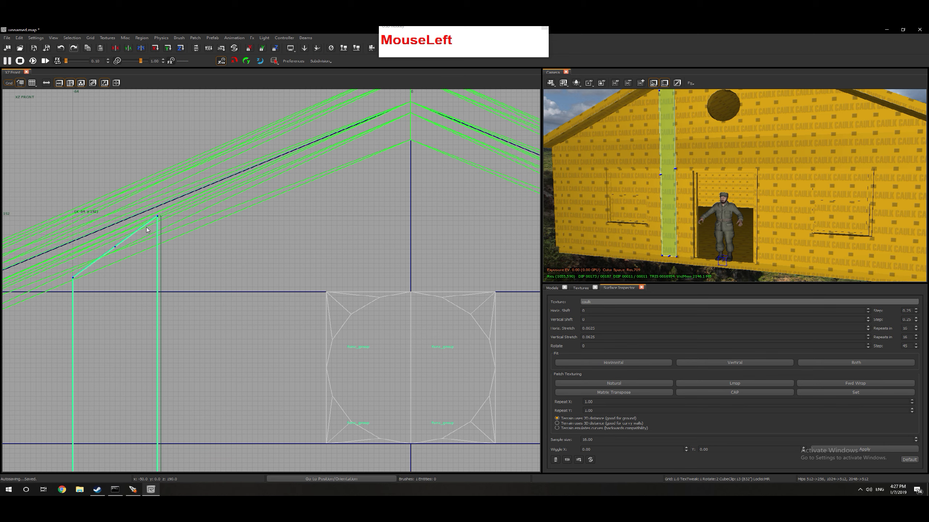
pyautogui.moveTo(157, 219); pyautogui.dragTo(156, 245)
pyautogui.scroll(-6, 153, 293)
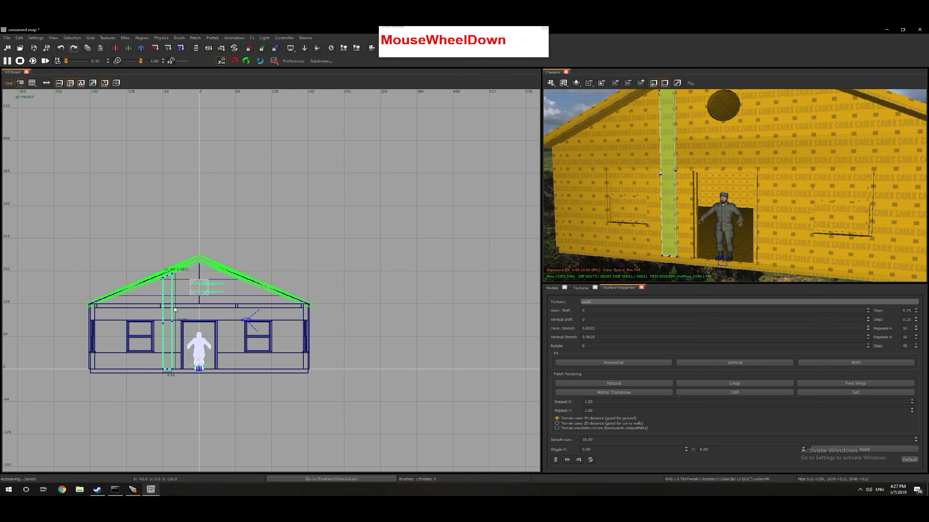
pyautogui.scroll(2, 150, 361)
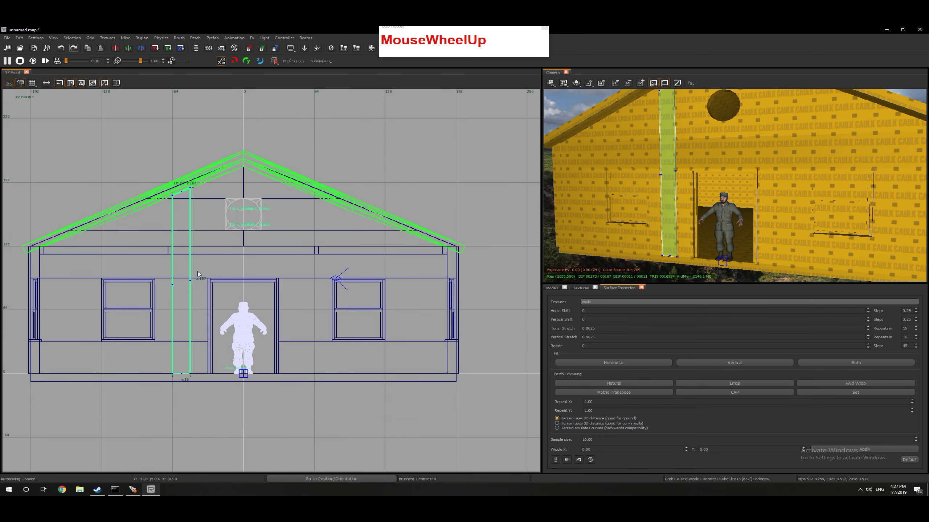
# - Using grid size 8, duplicate the sloped board beyond the left window and shorten the copy to 147 units beneath the roof
pyautogui.press('4')
pyautogui.press('Escape')
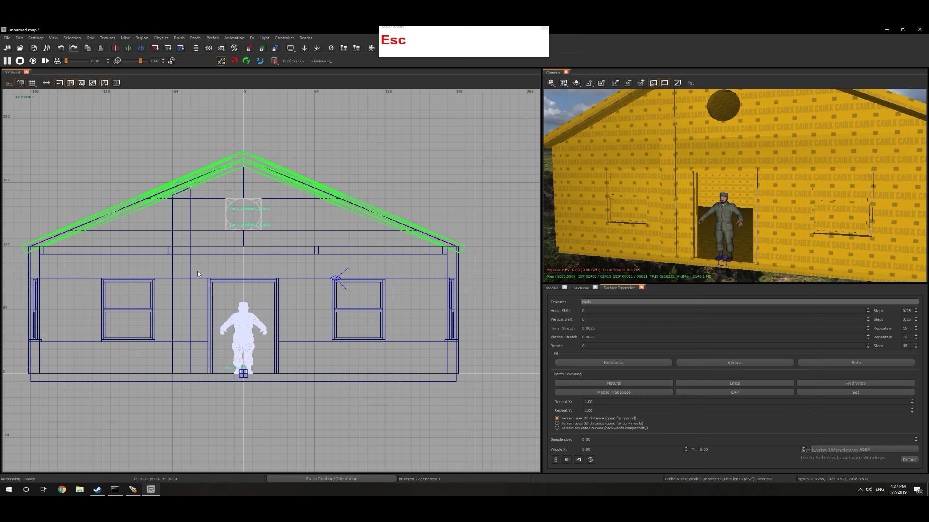
pyautogui.keyDown('shift'); pyautogui.click(185, 304); pyautogui.keyUp('shift')
pyautogui.keyDown('shift'); pyautogui.click(185, 306); pyautogui.keyUp('shift')
pyautogui.keyDown('shift'); pyautogui.click(185, 306); pyautogui.keyUp('shift')
pyautogui.keyDown('alt'); pyautogui.moveTo(336, 311); pyautogui.dragTo(220, 309); pyautogui.keyUp('alt')
pyautogui.moveTo(67, 168)
pyautogui.mouseDown()
pyautogui.moveTo(59, 177)
pyautogui.moveTo(79, 183)
pyautogui.moveTo(75, 194)
pyautogui.mouseUp()
pyautogui.moveTo(57, 403); pyautogui.dragTo(70, 385)
# - Duplicate the far-left board, turn the copy around to mirror its slope, and place it beyond the right window
pyautogui.press('space')
pyautogui.hotkey('shift', 'd')
pyautogui.hotkey('shift', 'd')
pyautogui.keyDown('alt'); pyautogui.moveTo(121, 357); pyautogui.dragTo(411, 416); pyautogui.keyUp('alt')
# - Move the far-right board in depth until it sits flush against the front wall's outer face, using a grid size of 1
pyautogui.moveTo(585, 253); pyautogui.dragTo(644, 270, button='right')
pyautogui.press('Tab')
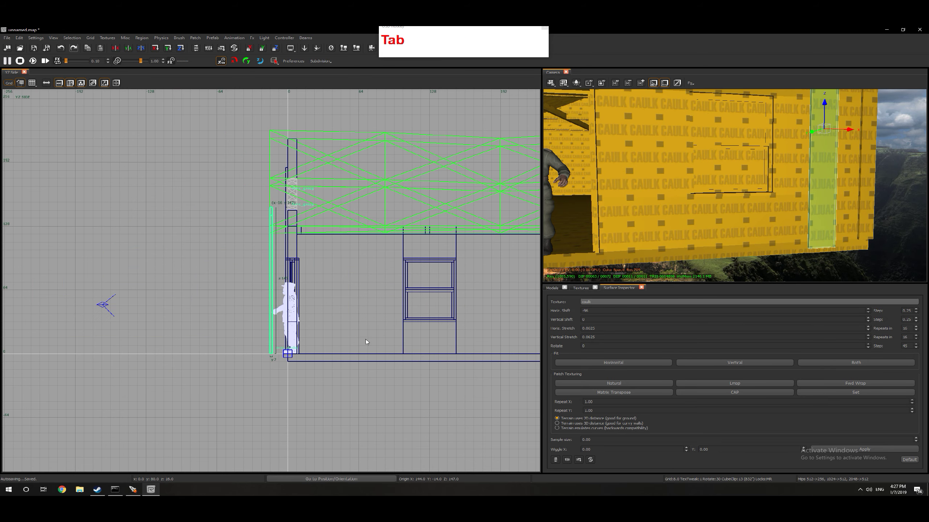
pyautogui.scroll(3, 292, 374)
pyautogui.keyDown('alt'); pyautogui.moveTo(249, 323); pyautogui.dragTo(331, 340); pyautogui.keyUp('alt')
pyautogui.scroll(1, 275, 322)
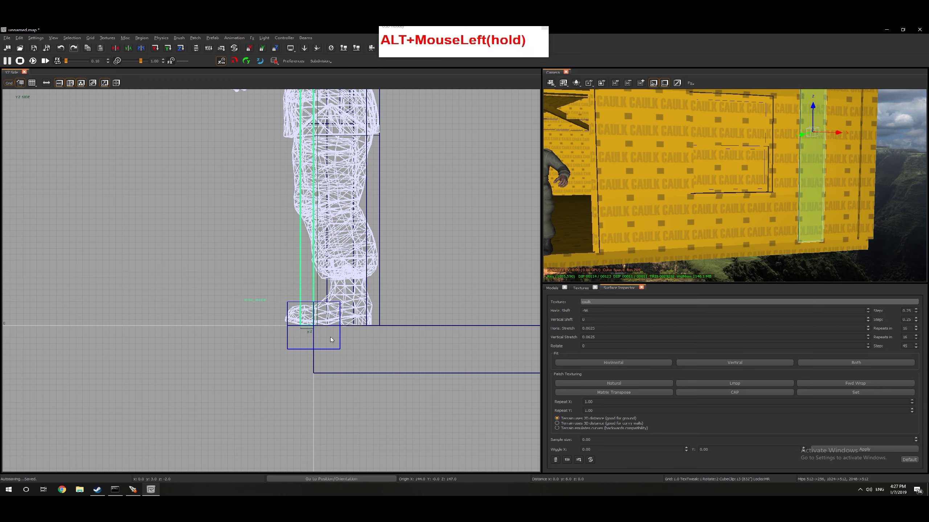
pyautogui.press('Escape')
# - Using grid size 8, duplicate the far-right board and place the copy between the doorway and the right window
pyautogui.moveTo(667, 224); pyautogui.dragTo(742, 180, button='right')
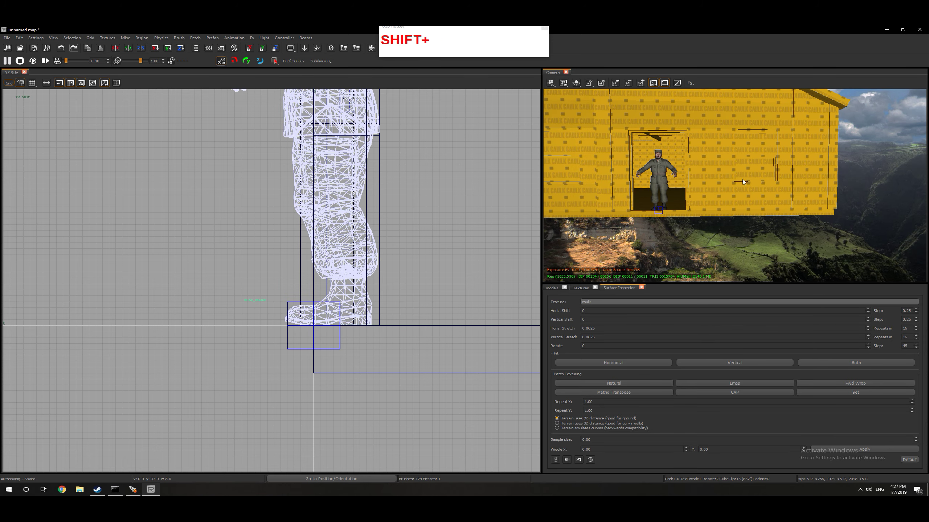
pyautogui.keyDown('shift'); pyautogui.click(787, 147); pyautogui.keyUp('shift')
pyautogui.keyDown('shift'); pyautogui.click(804, 166); pyautogui.keyUp('shift')
pyautogui.keyDown('shift'); pyautogui.click(787, 172); pyautogui.keyUp('shift')
pyautogui.scroll(-4, 366, 253)
pyautogui.press('Tab')
pyautogui.press('Tab')
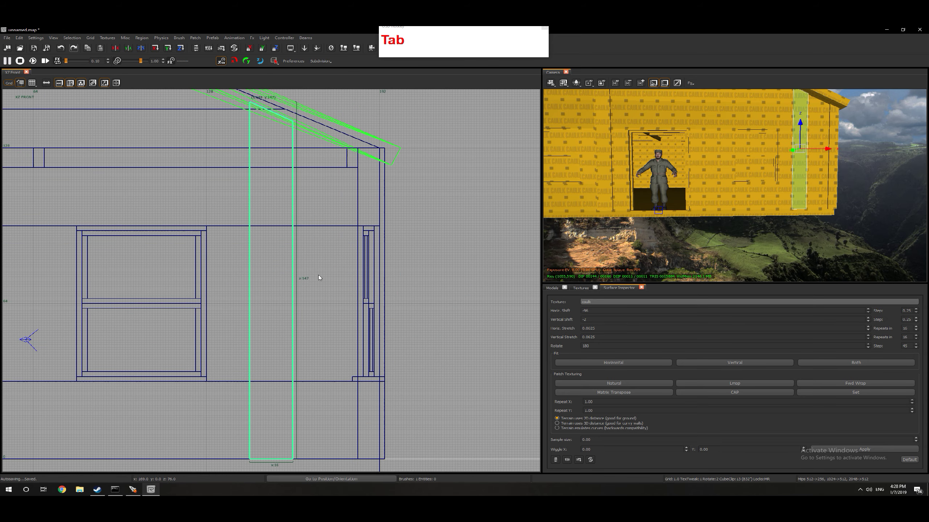
pyautogui.scroll(-4, 311, 274)
pyautogui.scroll(3, 193, 289)
pyautogui.press('4')
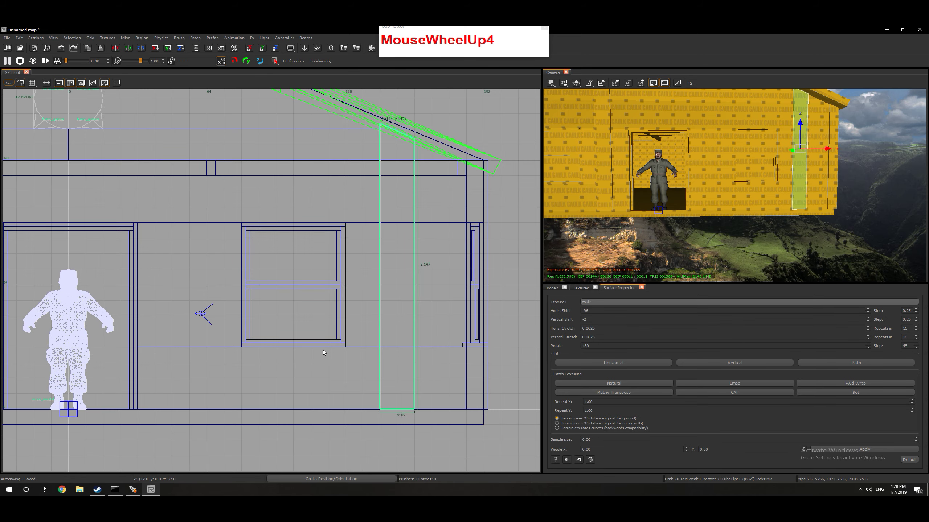
pyautogui.hotkey('alt', 'Right')
pyautogui.hotkey('alt', 'Down')
pyautogui.keyDown('alt'); pyautogui.moveTo(472, 336); pyautogui.dragTo(255, 312); pyautogui.keyUp('alt')
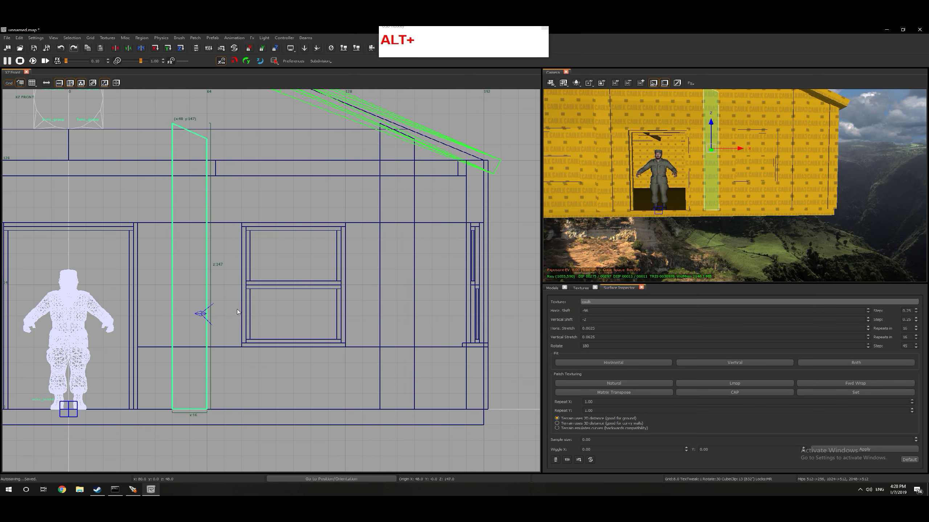
# - Raise the top of the board between the doorway and the right window up to the roof, keeping its slope
pyautogui.scroll(-3, 236, 309)
pyautogui.scroll(2, 202, 239)
pyautogui.moveTo(216, 245)
pyautogui.mouseDown()
pyautogui.moveTo(210, 186)
pyautogui.moveTo(207, 203)
pyautogui.mouseUp()
pyautogui.press('Escape')
# - Draw a thin horizontal board about 96 units wide and 8 units tall above the doorway, spanning between the two inner vertical boards
pyautogui.moveTo(165, 244); pyautogui.dragTo(308, 251, button='right')
pyautogui.scroll(2, 264, 251)
pyautogui.moveTo(734, 185); pyautogui.dragTo(734, 153, button='right')
pyautogui.scroll(-4, 259, 273)
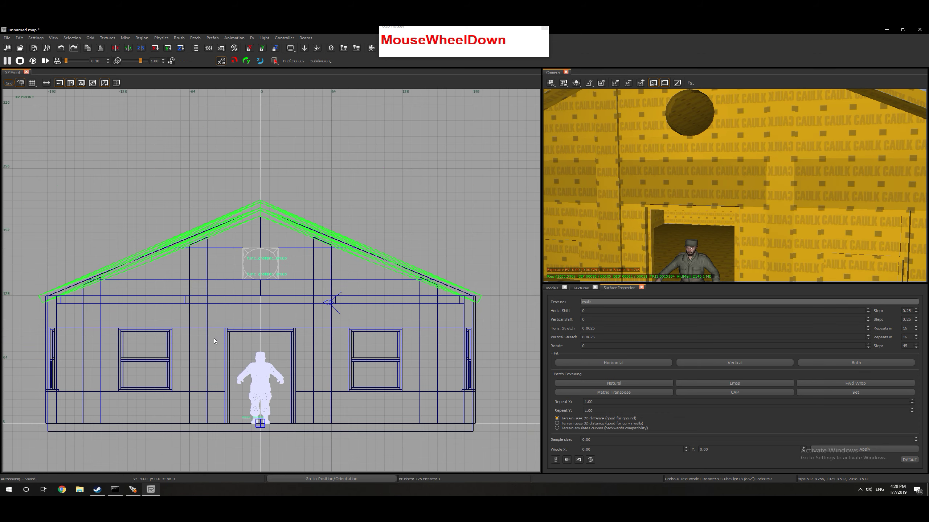
pyautogui.scroll(3, 215, 341)
pyautogui.moveTo(204, 257)
pyautogui.mouseDown()
pyautogui.moveTo(365, 289)
pyautogui.moveTo(421, 288)
pyautogui.moveTo(438, 267)
pyautogui.moveTo(413, 267)
pyautogui.moveTo(428, 267)
pyautogui.mouseUp()
pyautogui.press('Tab')
pyautogui.scroll(2, 268, 315)
pyautogui.moveTo(315, 258); pyautogui.dragTo(290, 260)
pyautogui.press('Tab')
pyautogui.press('Tab')
pyautogui.scroll(-3, 288, 263)
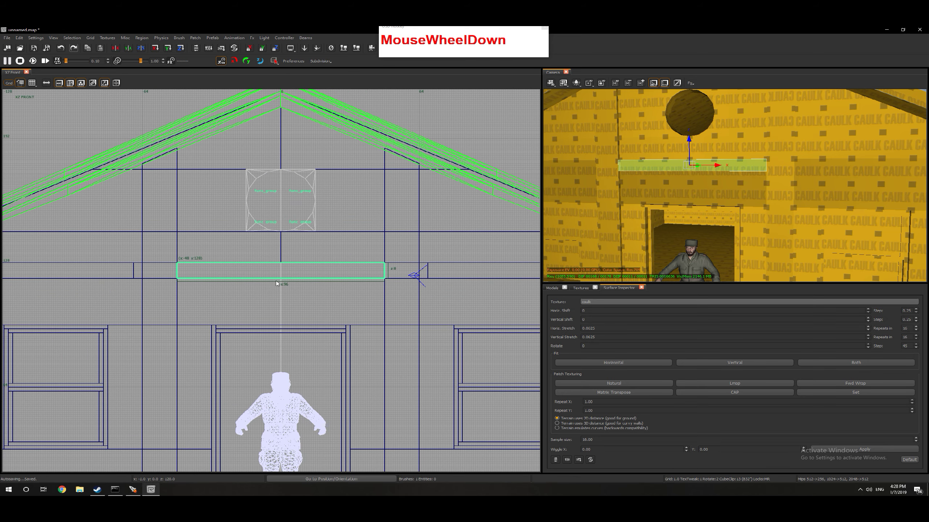
# - Duplicate the horizontal board above the doorway to the left section, fitted 80 units wide between the two left vertical boards
pyautogui.scroll(1, 87, 286)
pyautogui.scroll(-3, 87, 285)
pyautogui.scroll(3, 268, 292)
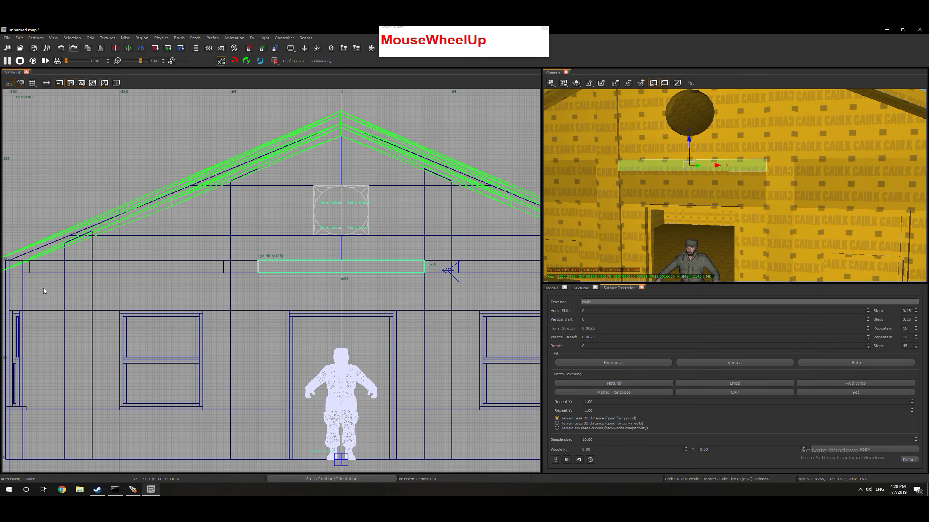
pyautogui.keyDown('alt'); pyautogui.moveTo(365, 302); pyautogui.dragTo(192, 304); pyautogui.keyUp('alt')
pyautogui.moveTo(38, 273); pyautogui.dragTo(67, 272)
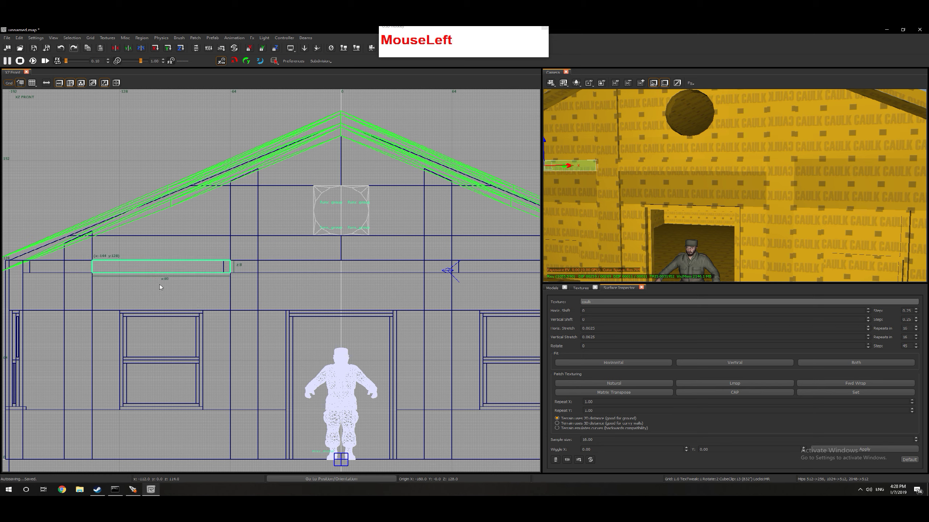
# - Place a copy of the left horizontal board above the right window, between the two right vertical boards
pyautogui.keyDown('alt'); pyautogui.moveTo(182, 305); pyautogui.dragTo(432, 328); pyautogui.keyUp('alt')
pyautogui.press('BackSpace')
pyautogui.scroll(2, 433, 328)
pyautogui.moveTo(432, 329); pyautogui.dragTo(208, 368, button='right')
# - Duplicate the right horizontal board and fit the copy, 24 units wide, between the far-right vertical board and the corner trim
pyautogui.moveTo(649, 178)
pyautogui.mouseDown(button='right')
pyautogui.moveTo(629, 179)
pyautogui.moveTo(673, 179)
pyautogui.moveTo(648, 179)
pyautogui.mouseUp(button='right')
pyautogui.keyDown('shift'); pyautogui.click(663, 136); pyautogui.keyUp('shift')
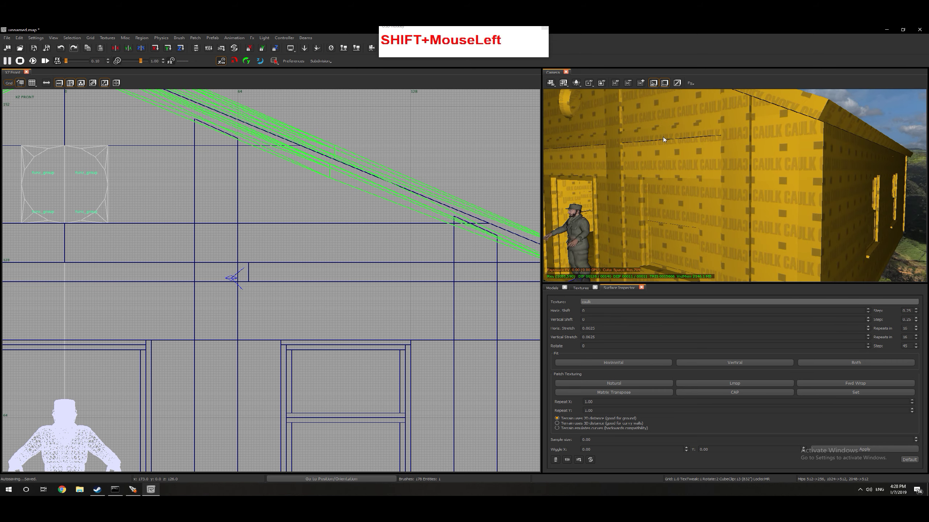
pyautogui.moveTo(336, 278); pyautogui.dragTo(471, 300, button='right')
pyautogui.scroll(1, 471, 300)
pyautogui.moveTo(282, 297)
pyautogui.keyDown('alt'); pyautogui.mouseDown()
pyautogui.moveTo(537, 297)
pyautogui.moveTo(445, 263)
pyautogui.moveTo(415, 263)
pyautogui.mouseUp(); pyautogui.keyUp('alt')
pyautogui.scroll(-3, 458, 291)
pyautogui.scroll(1, 457, 290)
pyautogui.press('Escape')
# - Duplicate the short far-right horizontal board to the opposite end of the front wall, outside the far-left vertical board
pyautogui.moveTo(696, 202); pyautogui.dragTo(684, 135, button='right')
pyautogui.keyDown('shift'); pyautogui.click(685, 135); pyautogui.keyUp('shift')
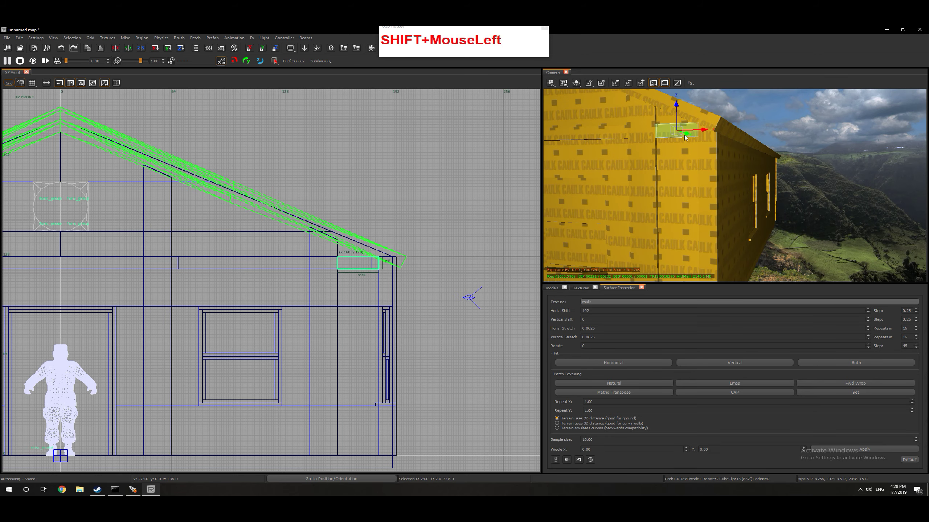
pyautogui.scroll(-5, 384, 285)
pyautogui.scroll(3, 127, 292)
pyautogui.moveTo(374, 309)
pyautogui.keyDown('alt'); pyautogui.mouseDown()
pyautogui.moveTo(275, 312)
pyautogui.moveTo(223, 290)
pyautogui.moveTo(214, 301)
pyautogui.mouseUp(); pyautogui.keyUp('alt')
pyautogui.scroll(4, 256, 282)
pyautogui.keyDown('alt'); pyautogui.click(249, 267); pyautogui.keyUp('alt')
pyautogui.press('Escape')
# - Select the front wall's vertical boards and the horizontal boards beside them, and rotate a copy of the set 180 degrees
pyautogui.moveTo(735, 183); pyautogui.dragTo(664, 205, button='right')
pyautogui.keyDown('shift'); pyautogui.click(705, 167); pyautogui.keyUp('shift')
pyautogui.moveTo(705, 167); pyautogui.dragTo(700, 159, button='right')
pyautogui.keyDown('shift'); pyautogui.click(729, 142); pyautogui.keyUp('shift')
pyautogui.keyDown('shift'); pyautogui.click(670, 132); pyautogui.keyUp('shift')
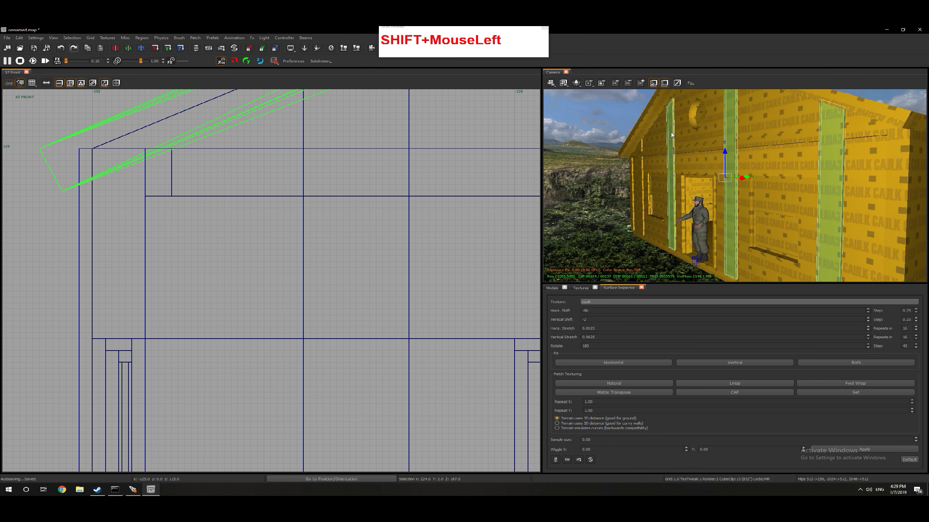
pyautogui.keyDown('shift'); pyautogui.click(685, 153); pyautogui.keyUp('shift')
pyautogui.keyDown('shift'); pyautogui.click(640, 160); pyautogui.keyUp('shift')
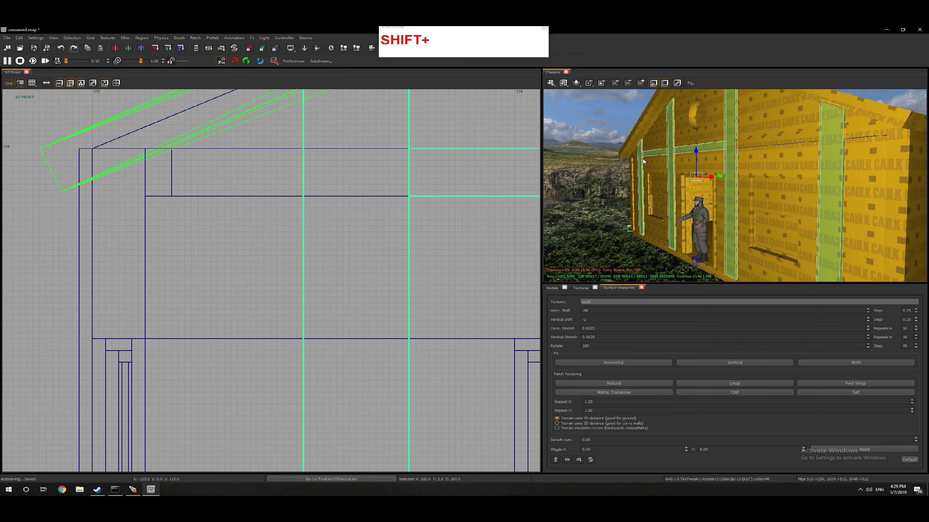
pyautogui.keyDown('shift'); pyautogui.click(813, 143); pyautogui.keyUp('shift')
pyautogui.keyDown('shift'); pyautogui.click(861, 136); pyautogui.keyUp('shift')
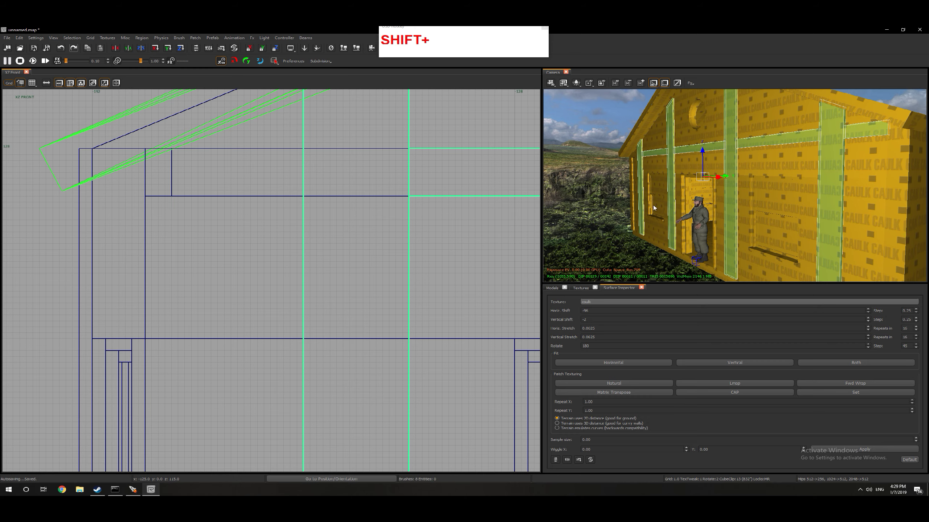
pyautogui.scroll(-3, 351, 249)
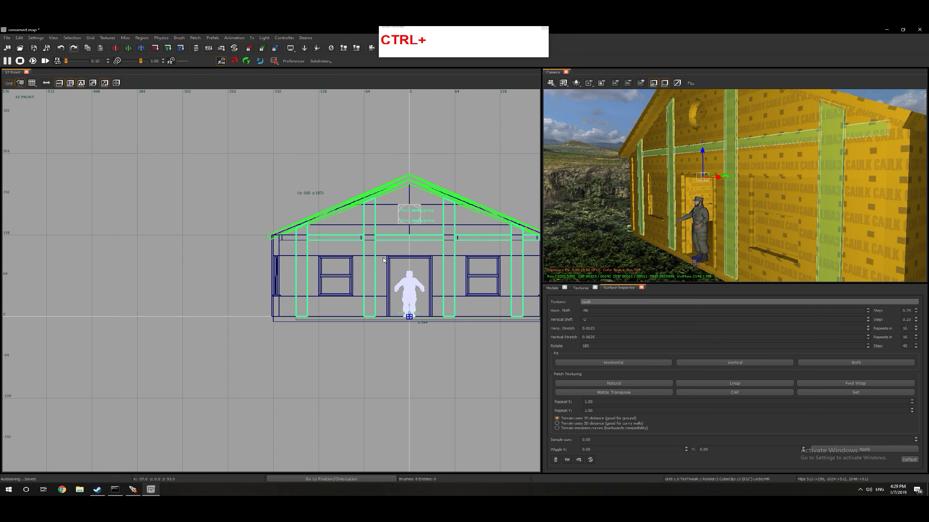
pyautogui.hotkey('ctrl', 'Tab')
pyautogui.scroll(4, 272, 315)
pyautogui.hotkey('shift', 'd')
pyautogui.hotkey('shift', 'd')
# - Move the rotated set of trim boards to the outer face of the house's rear wall
pyautogui.scroll(-8, 272, 320)
pyautogui.moveTo(278, 339)
pyautogui.keyDown('alt'); pyautogui.mouseDown()
pyautogui.moveTo(324, 332)
pyautogui.moveTo(392, 338)
pyautogui.mouseUp(); pyautogui.keyUp('alt')
pyautogui.scroll(6, 392, 337)
pyautogui.keyDown('alt'); pyautogui.moveTo(303, 306); pyautogui.dragTo(328, 339); pyautogui.keyUp('alt')
# - Shift the rear trim boards sideways until they line up with the front vertical boards, centred on the house
pyautogui.press('Tab')
pyautogui.scroll(-4, 314, 331)
pyautogui.scroll(-3, 393, 351)
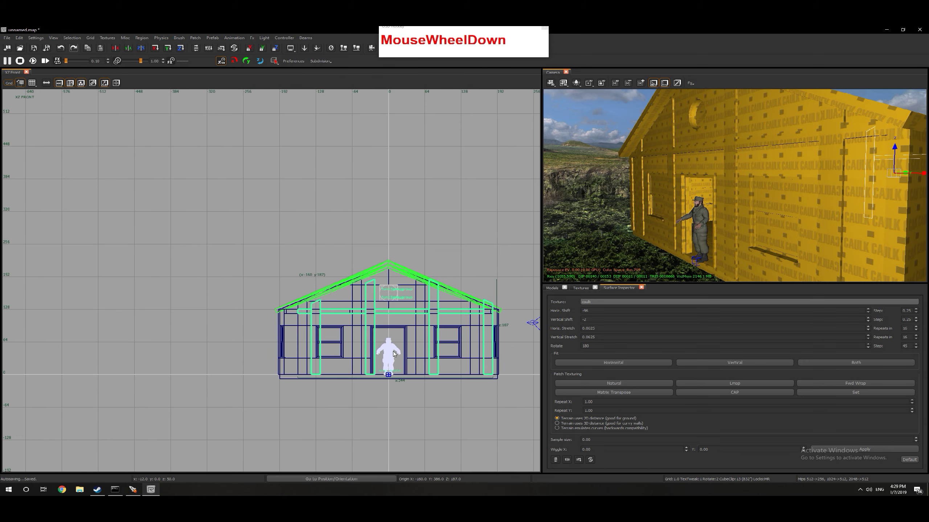
pyautogui.scroll(3, 420, 358)
pyautogui.scroll(2, 407, 305)
pyautogui.keyDown('alt'); pyautogui.moveTo(419, 303); pyautogui.dragTo(369, 303); pyautogui.keyUp('alt')
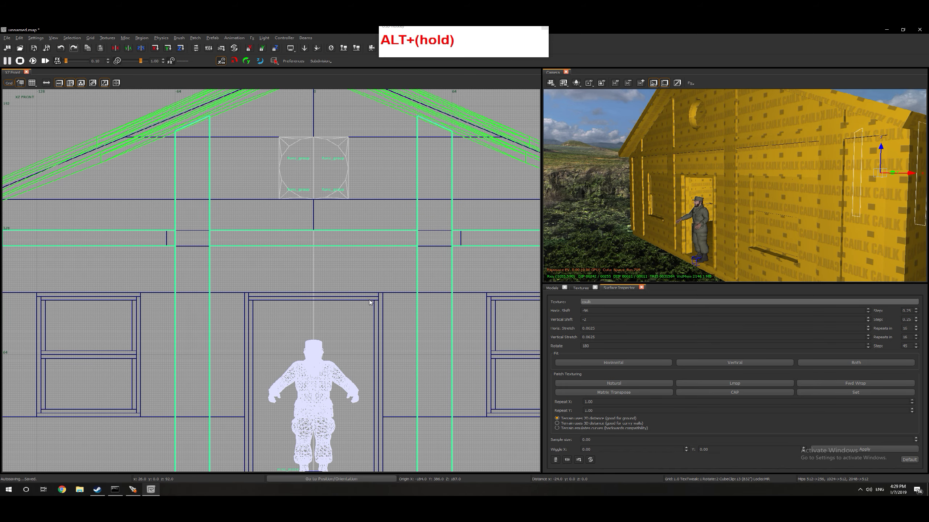
pyautogui.scroll(-3, 399, 375)
pyautogui.scroll(2, 399, 372)
pyautogui.scroll(-2, 395, 369)
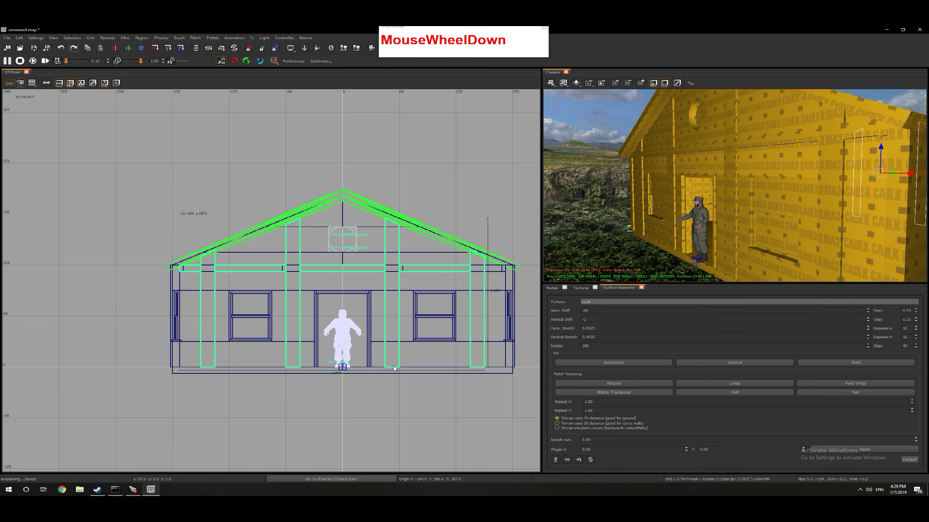
# - Delete the soldier reference model standing in the doorway
pyautogui.press('Escape')
pyautogui.moveTo(656, 248); pyautogui.dragTo(655, 248, button='right')
pyautogui.keyDown('shift'); pyautogui.click(709, 192); pyautogui.keyUp('shift')
pyautogui.press('BackSpace')
pyautogui.keyDown('ctrl'); pyautogui.moveTo(709, 191); pyautogui.dragTo(735, 185, button='right'); pyautogui.keyUp('ctrl')
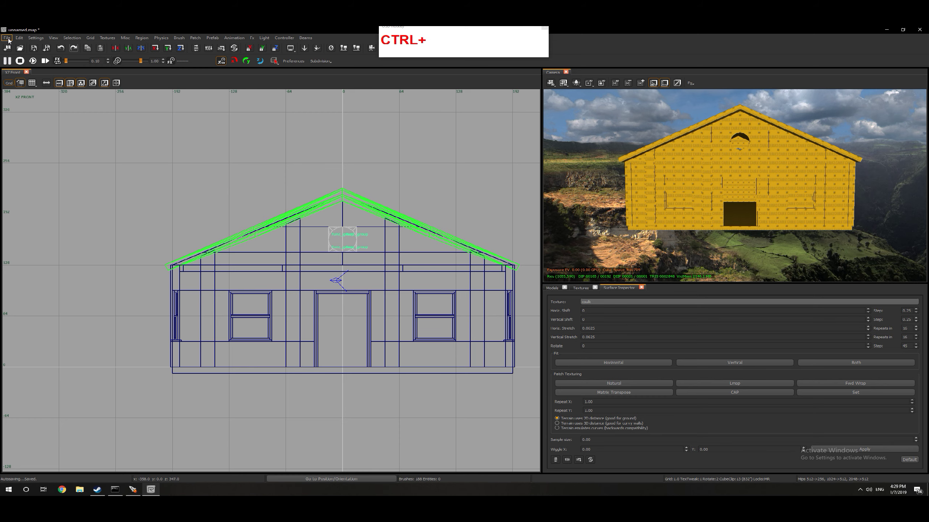
# - Select the entire house and save the selection to the Desktop as test_house, replacing the existing map file
pyautogui.hotkey('ctrl', 'i')
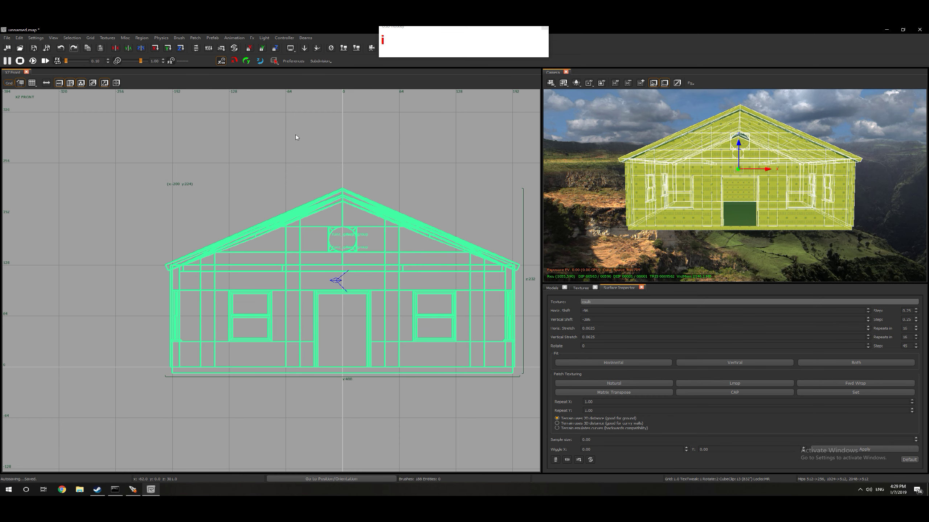
pyautogui.click(7, 38)
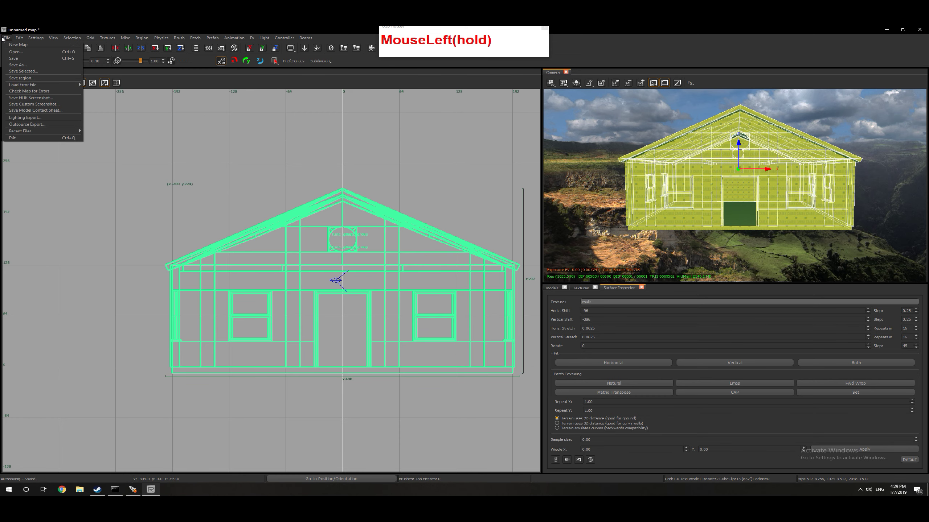
pyautogui.click(24, 71)
pyautogui.click(387, 228)
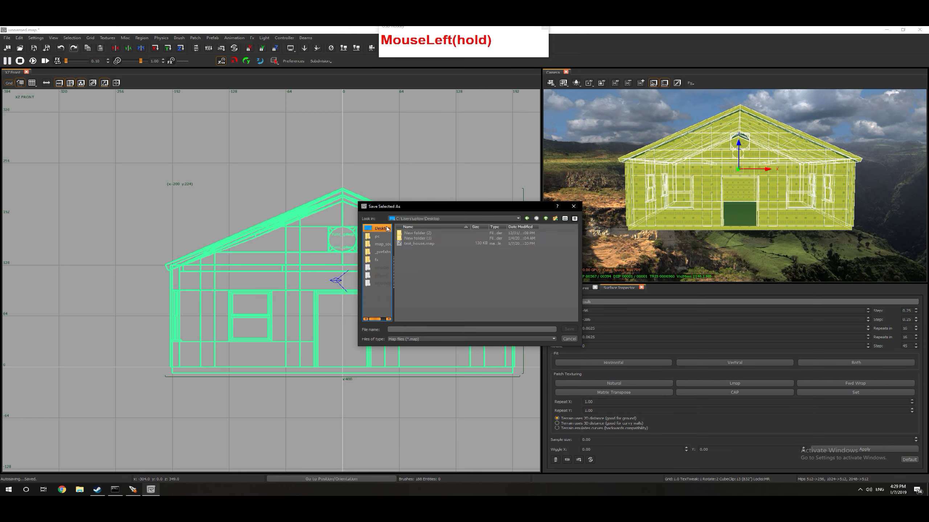
pyautogui.click(404, 329)
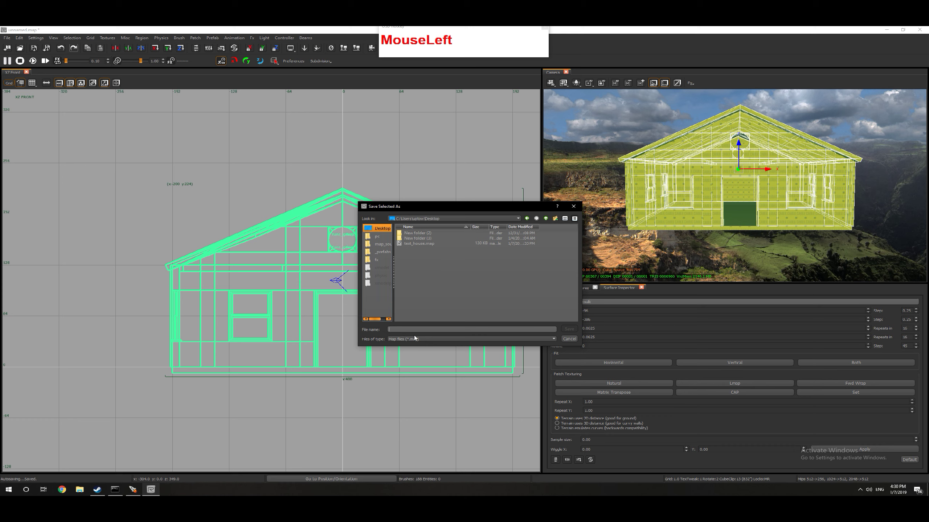
pyautogui.write('TEST')
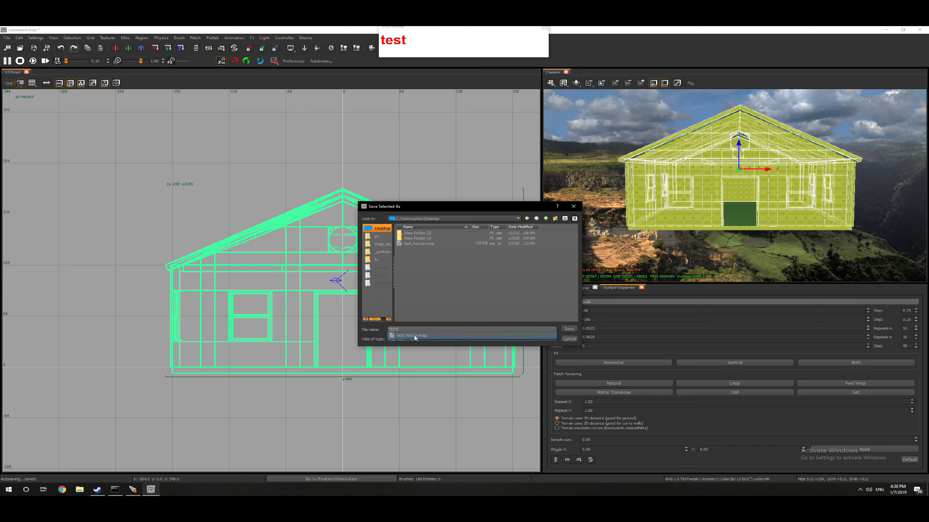
pyautogui.press('BackSpace')
pyautogui.press('BackSpace')
pyautogui.press('BackSpace')
pyautogui.press('BackSpace')
pyautogui.write('test')
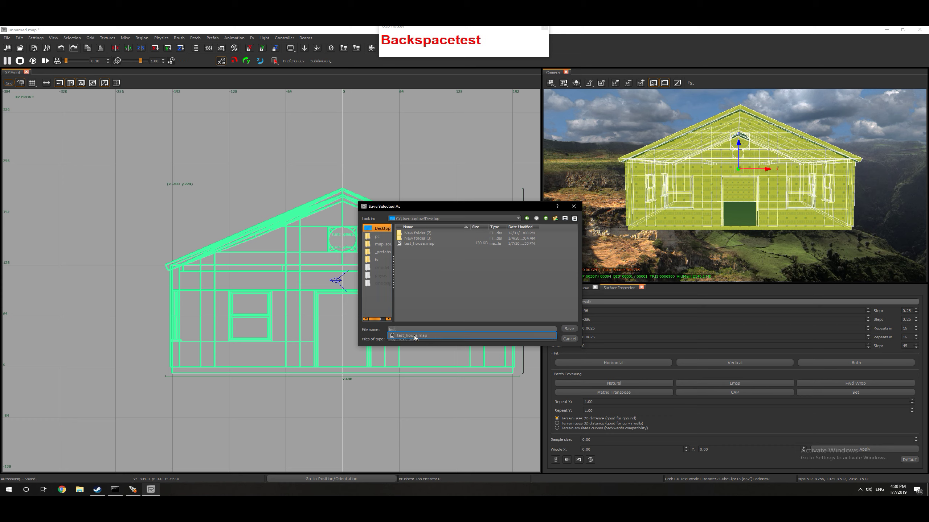
pyautogui.write('_house')
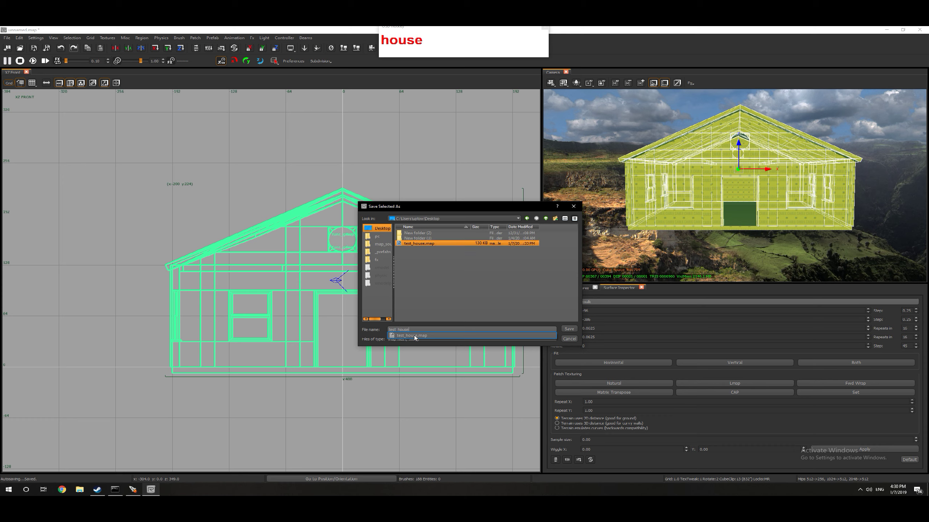
pyautogui.click(569, 329)
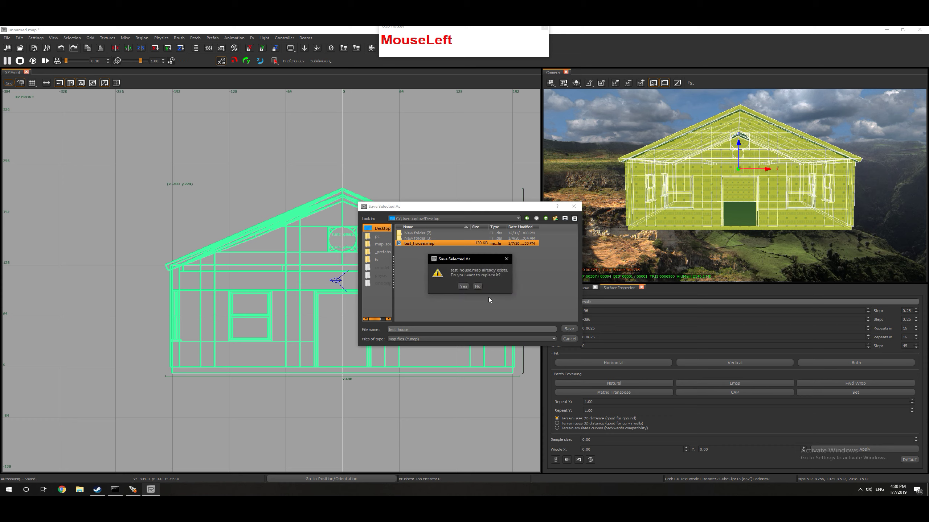
pyautogui.click(463, 287)
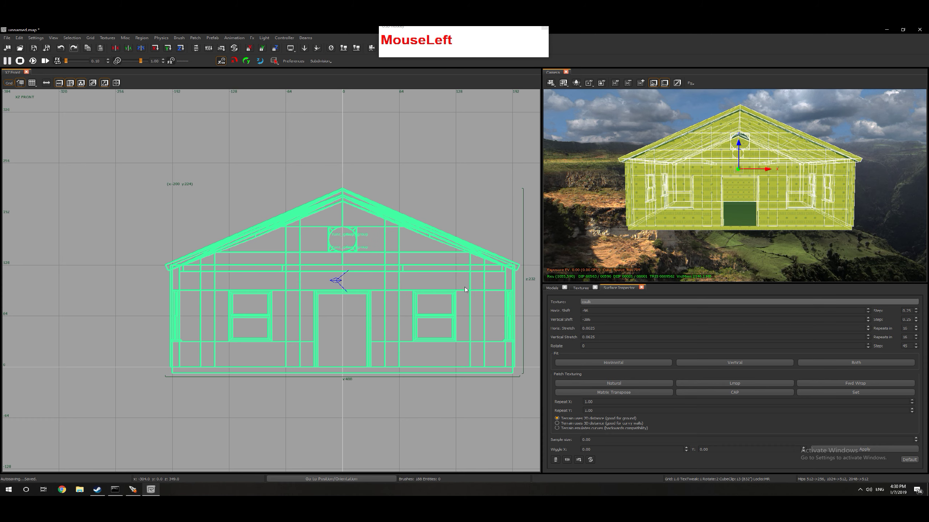